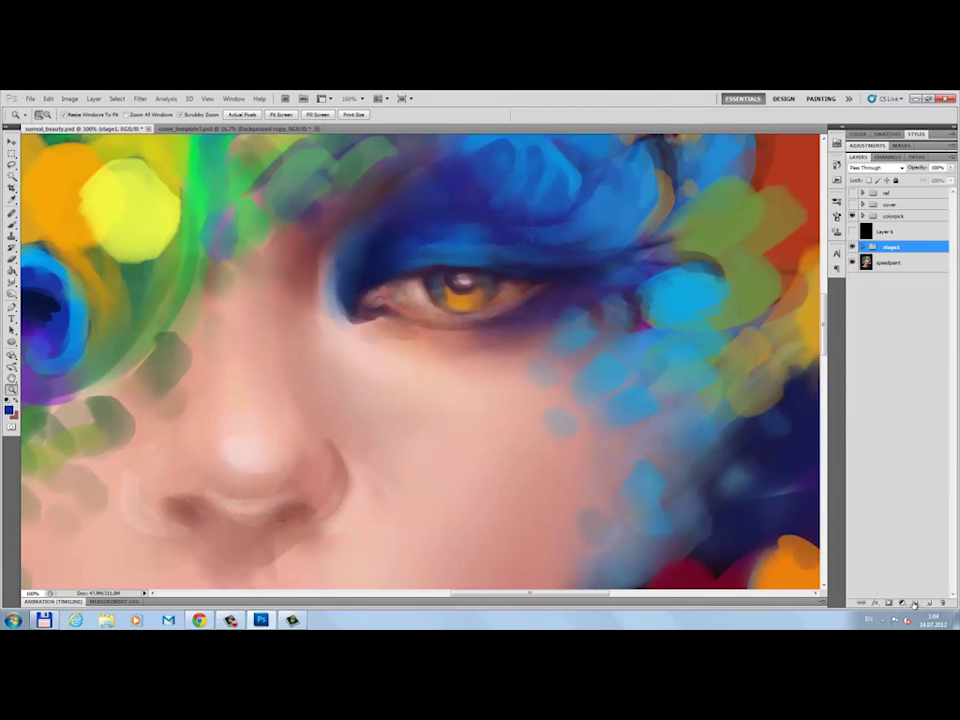
- On a new layer, paint dark strokes along the upper eyelid line and crease
{"action": "left_click", "coordinate": [913, 604]}
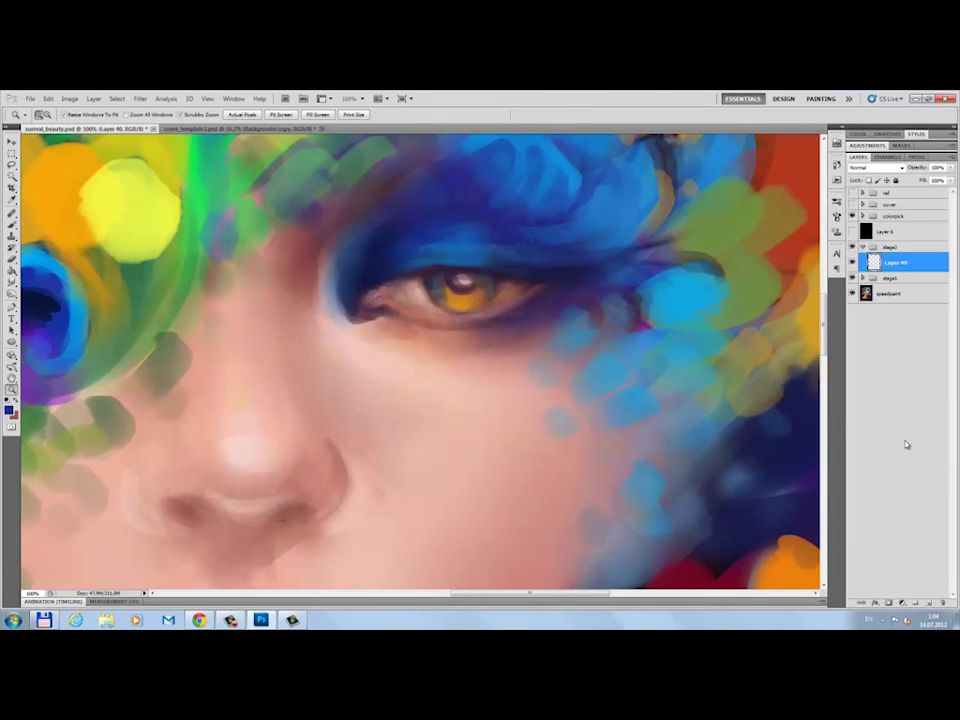
{"action": "key", "text": "b"}
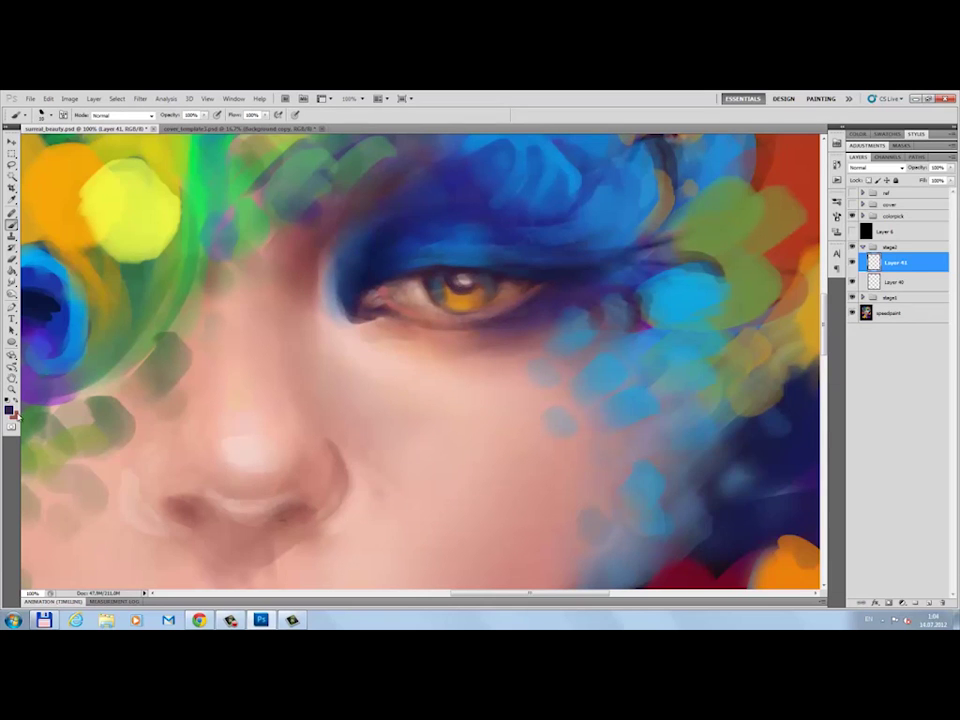
{"action": "left_click", "coordinate": [10, 410]}
{"action": "left_click", "coordinate": [876, 416]}
{"action": "left_click_drag", "start_coordinate": [429, 271], "coordinate": [367, 293]}
{"action": "left_click_drag", "start_coordinate": [417, 257], "coordinate": [501, 252]}
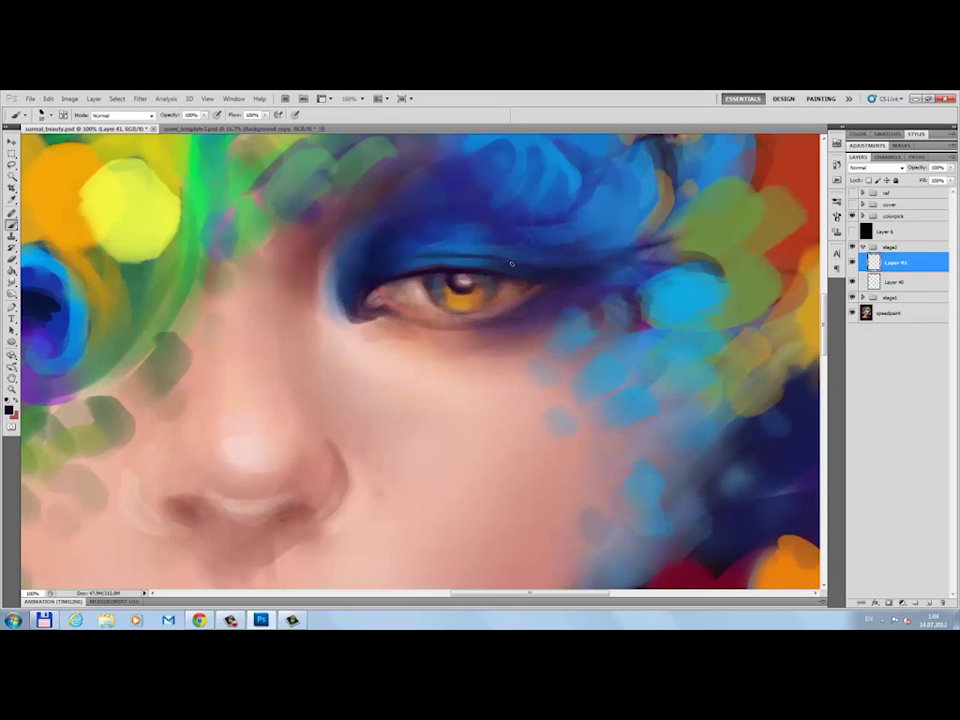
{"action": "left_click", "coordinate": [456, 262], "text": "alt"}
{"action": "key", "text": "x"}
{"action": "left_click_drag", "start_coordinate": [437, 258], "coordinate": [578, 280]}
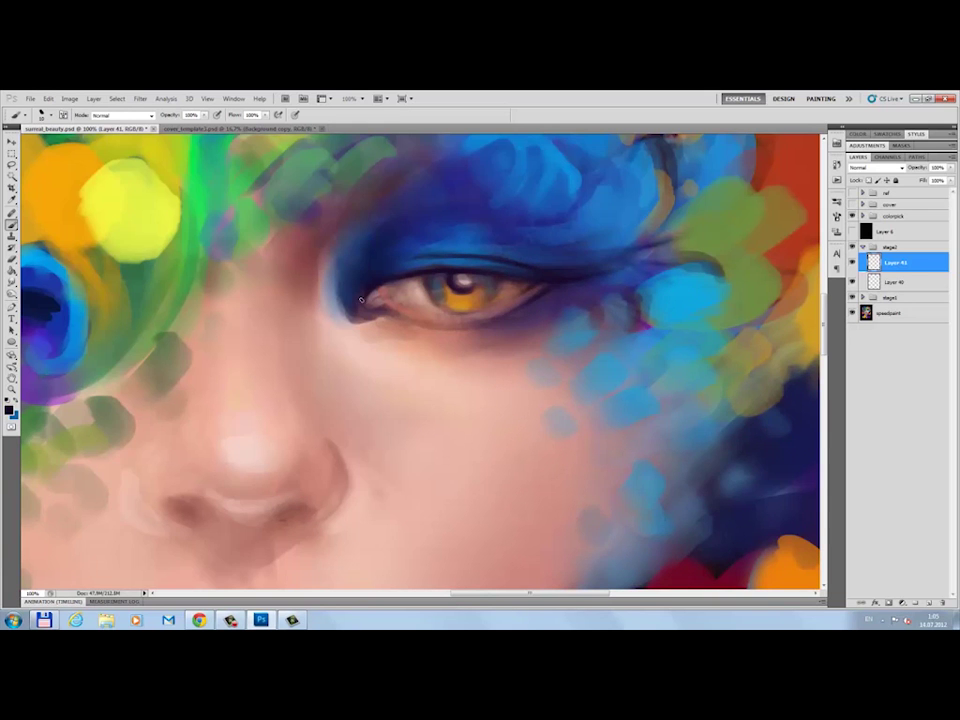
- Sample reddish skin, dark blue and yellow iris colours around the eye for the iris refinement
{"action": "left_click", "coordinate": [515, 279], "text": "alt"}
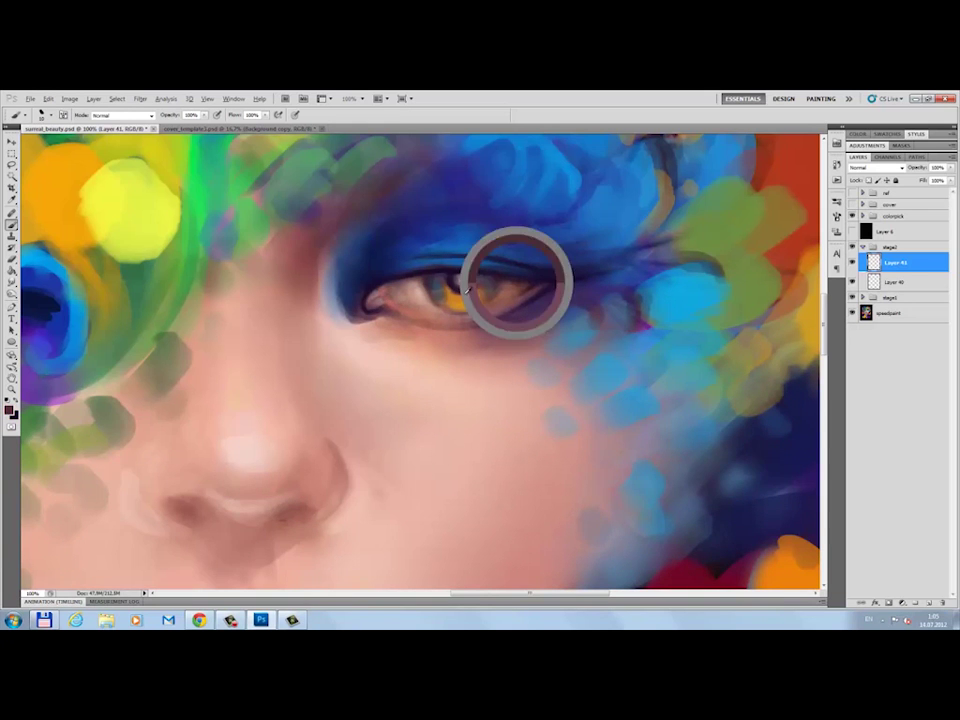
{"action": "left_click", "coordinate": [588, 365], "text": "alt"}
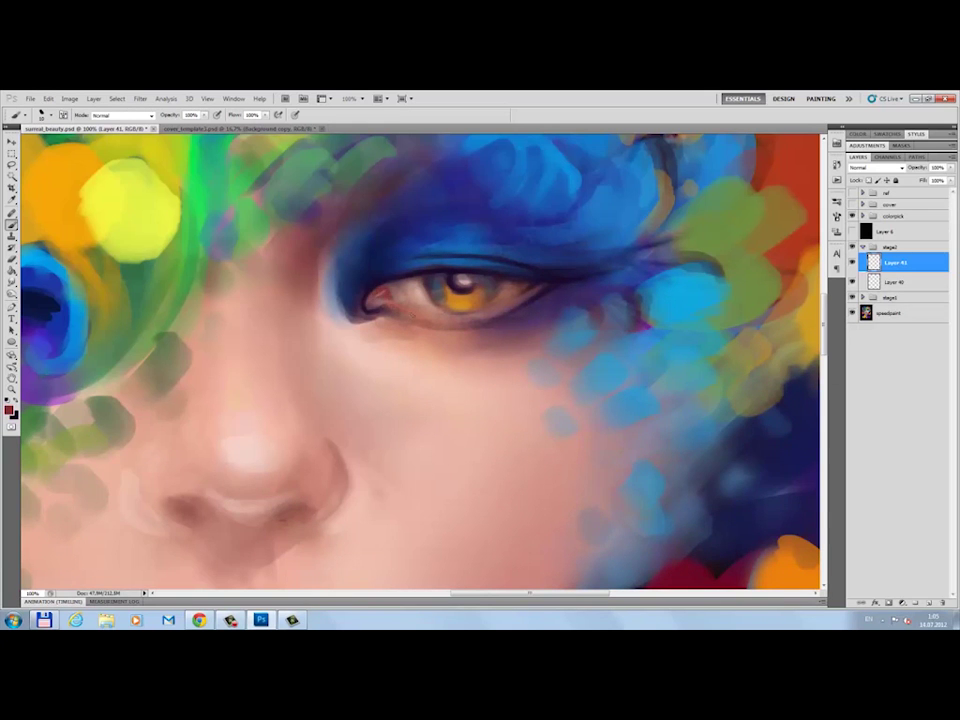
{"action": "left_click", "coordinate": [9, 410]}
{"action": "key", "text": "Escape"}
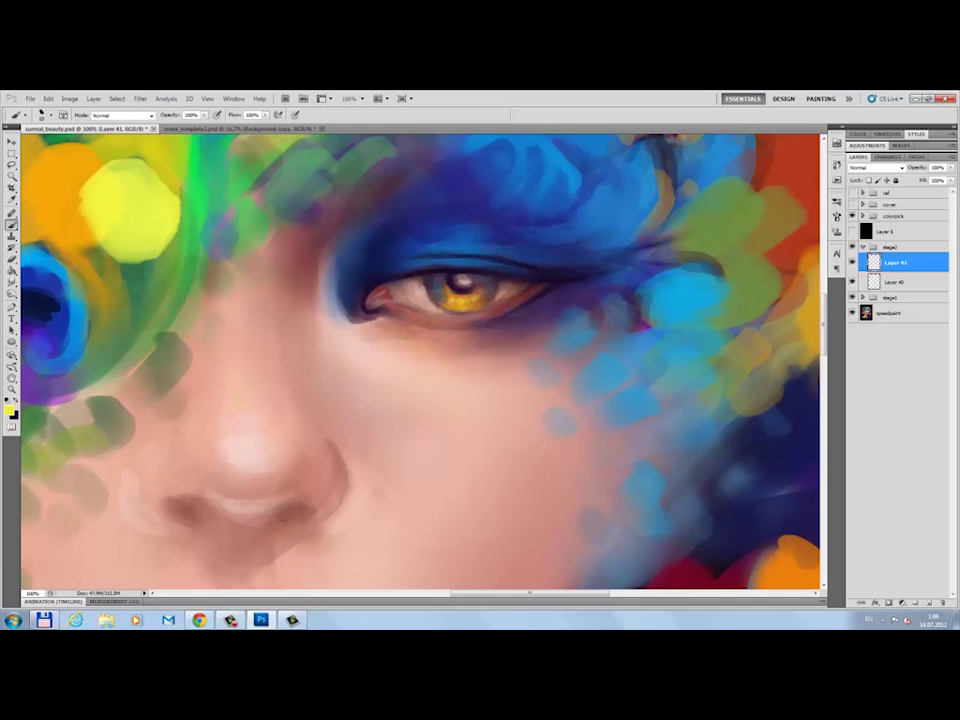
{"action": "left_click", "coordinate": [491, 280], "text": "alt"}
{"action": "left_click", "coordinate": [450, 300], "text": "alt"}
{"action": "left_click", "coordinate": [460, 287], "text": "alt"}
{"action": "left_click", "coordinate": [439, 296], "text": "alt"}
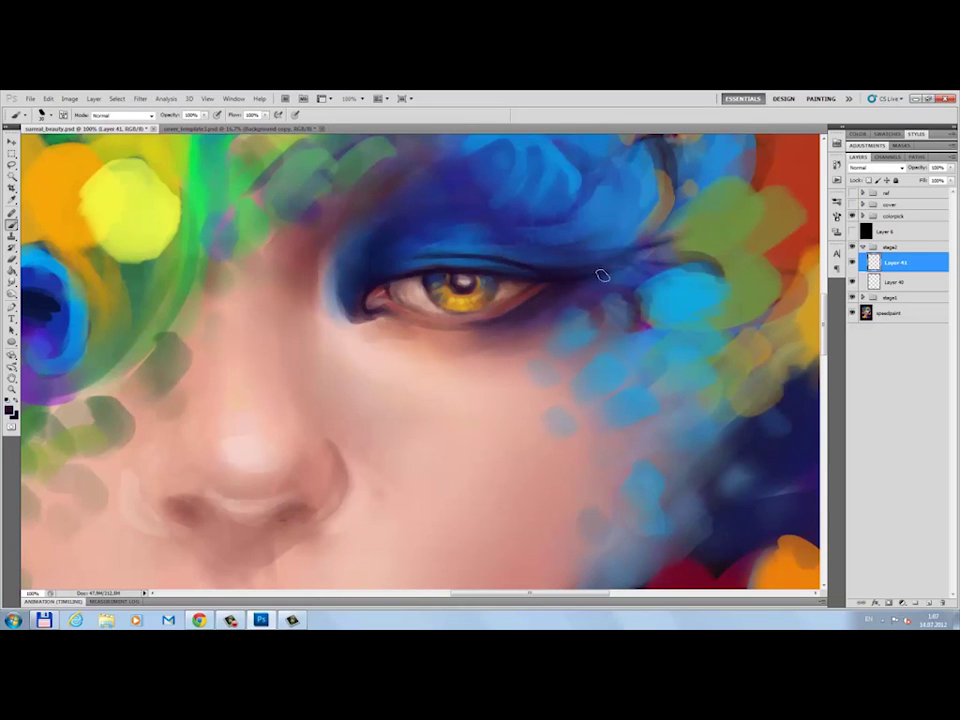
- Add new painting layers for the eye detail and swap the brush colours
{"action": "key", "text": "z"}
{"action": "left_click", "coordinate": [929, 604]}
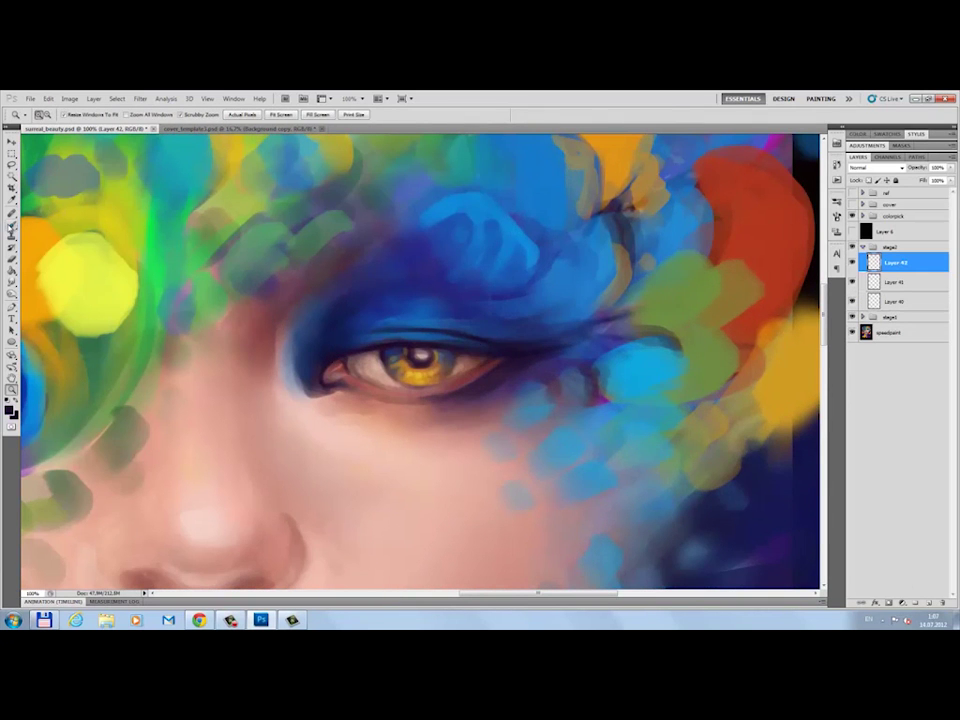
{"action": "key", "text": "b"}
{"action": "key", "text": "ctrl+shift+n"}
{"action": "key", "text": "Return"}
{"action": "key", "text": "x"}
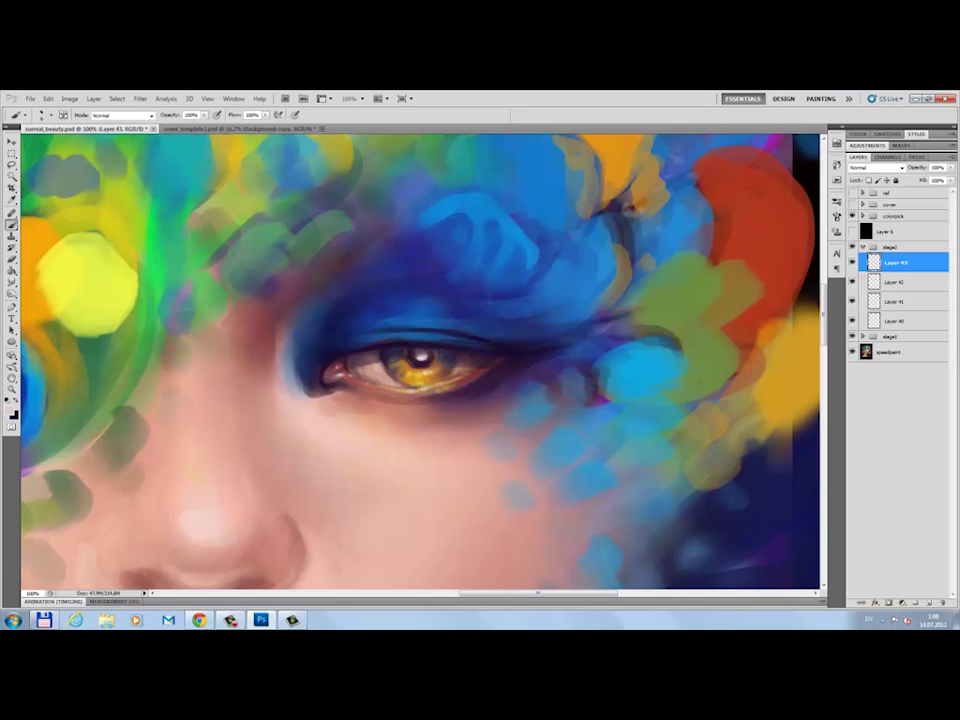
- Sample the inner eye corner colour and add empty Layer 44
{"action": "left_click", "coordinate": [325, 378], "text": "alt"}
{"action": "key", "text": "ctrl+shift+alt+n"}
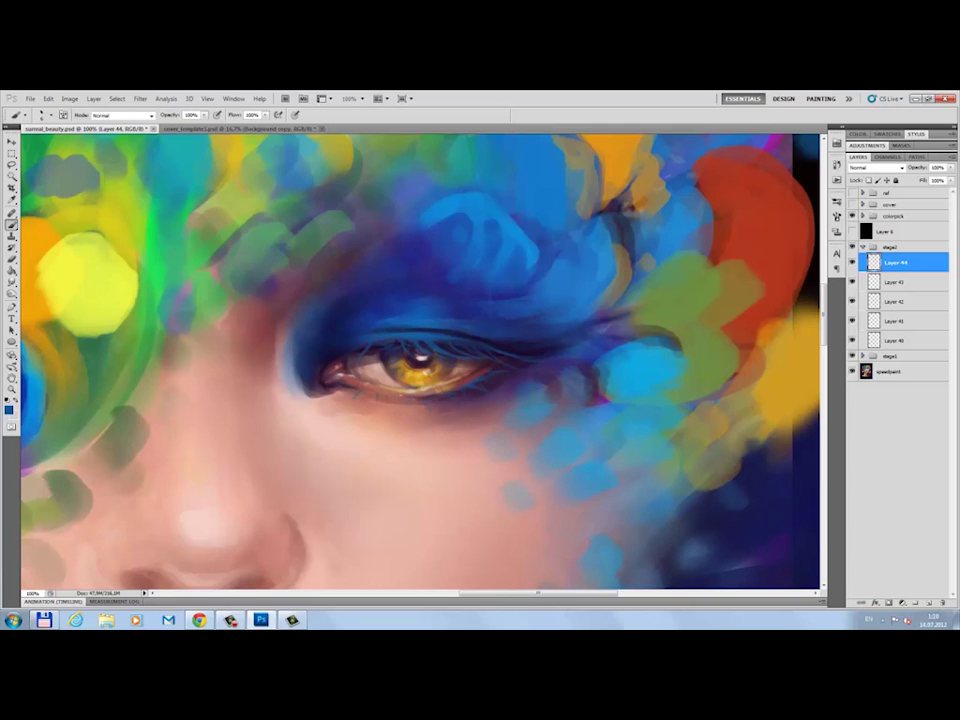
{"action": "scroll", "coordinate": [495, 410], "scroll_direction": "down", "scroll_amount": 2}
{"action": "scroll", "coordinate": [493, 364], "scroll_direction": "up", "scroll_amount": 2}
- Add Layer 45 clipped in Overlay mode and paint eyelashes over the upper lid
{"action": "key", "text": "ctrl+shift+alt+n"}
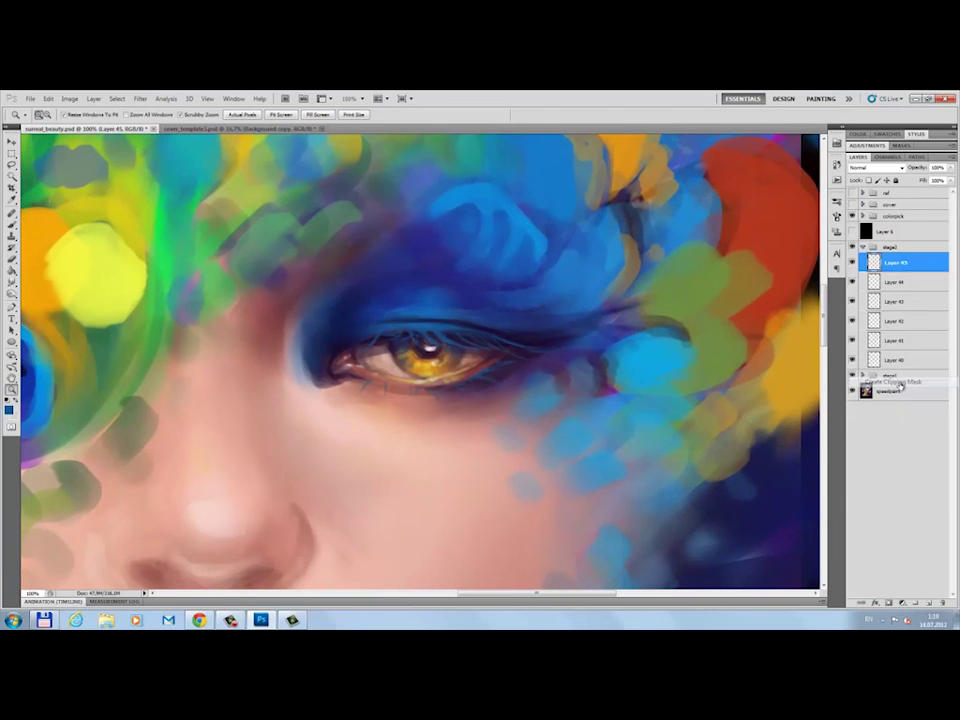
{"action": "left_click", "coordinate": [836, 200]}
{"action": "key", "text": "shift+alt+o"}
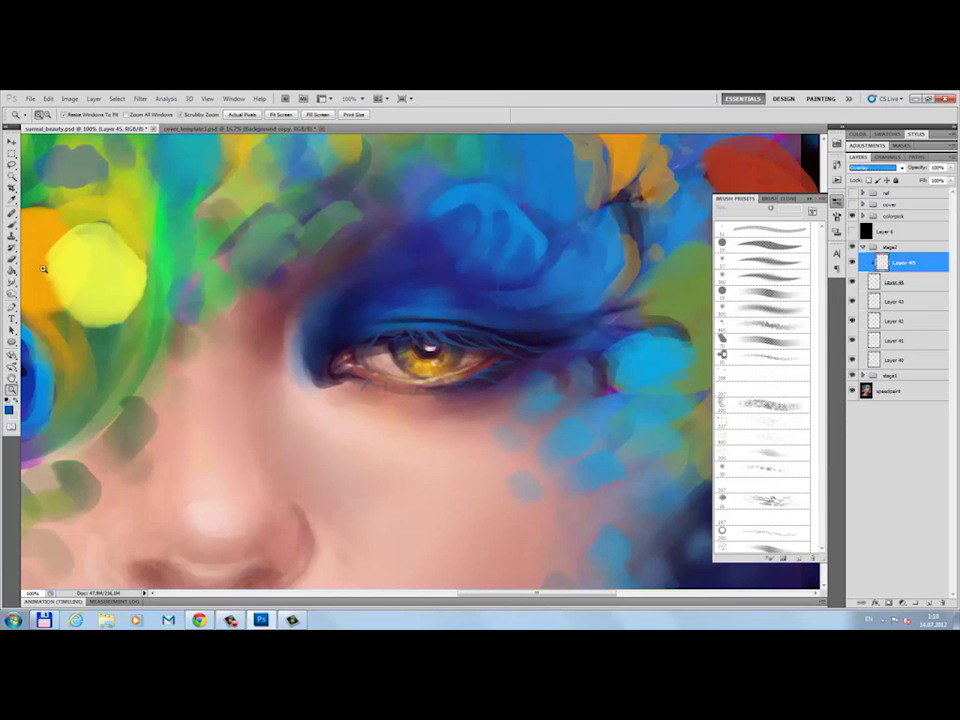
{"action": "key", "text": "b"}
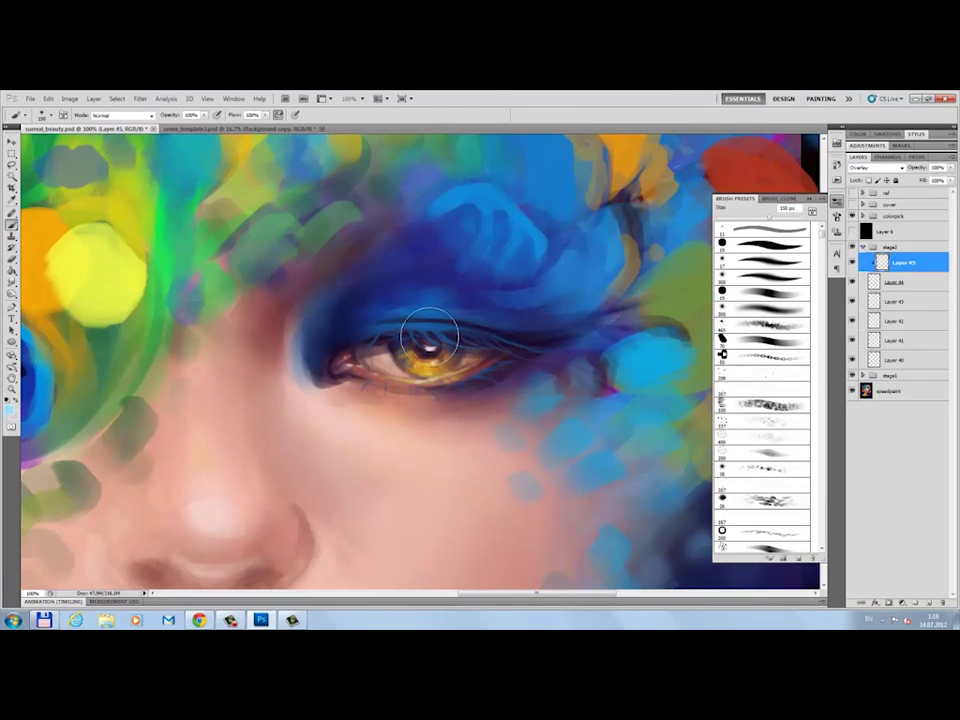
{"action": "left_click_drag", "start_coordinate": [430, 338], "coordinate": [440, 328]}
- On Overlay Layer 46, brighten the upper eyelid and eye socket with blue strokes using a 22 px brush
{"action": "key", "text": "ctrl+shift+alt+n"}
{"action": "key", "text": "shift+alt+o"}
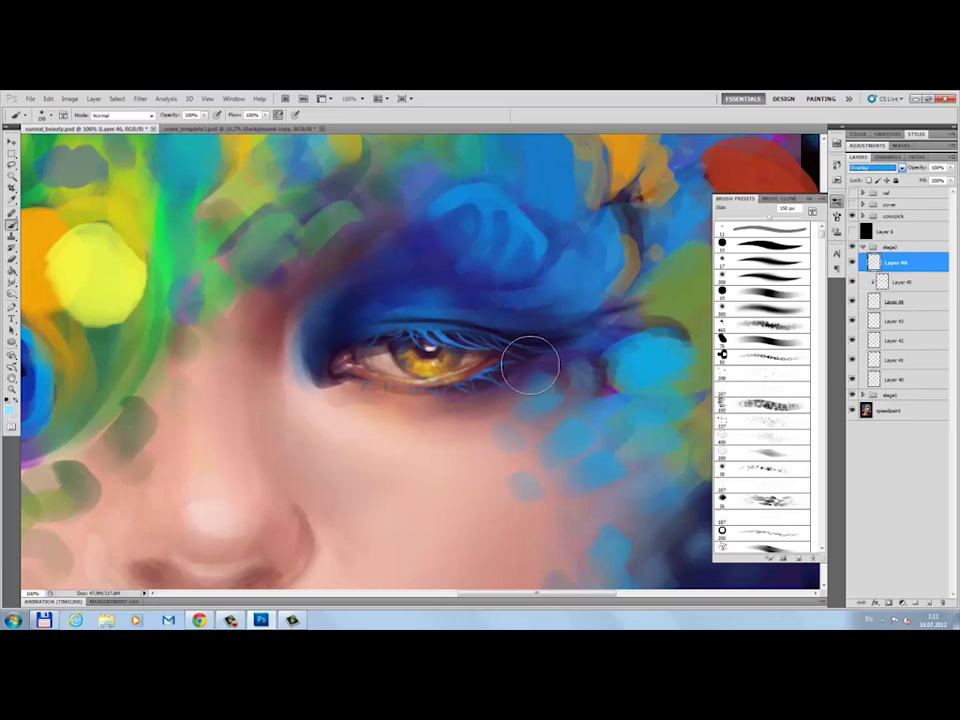
{"action": "key", "text": "period"}
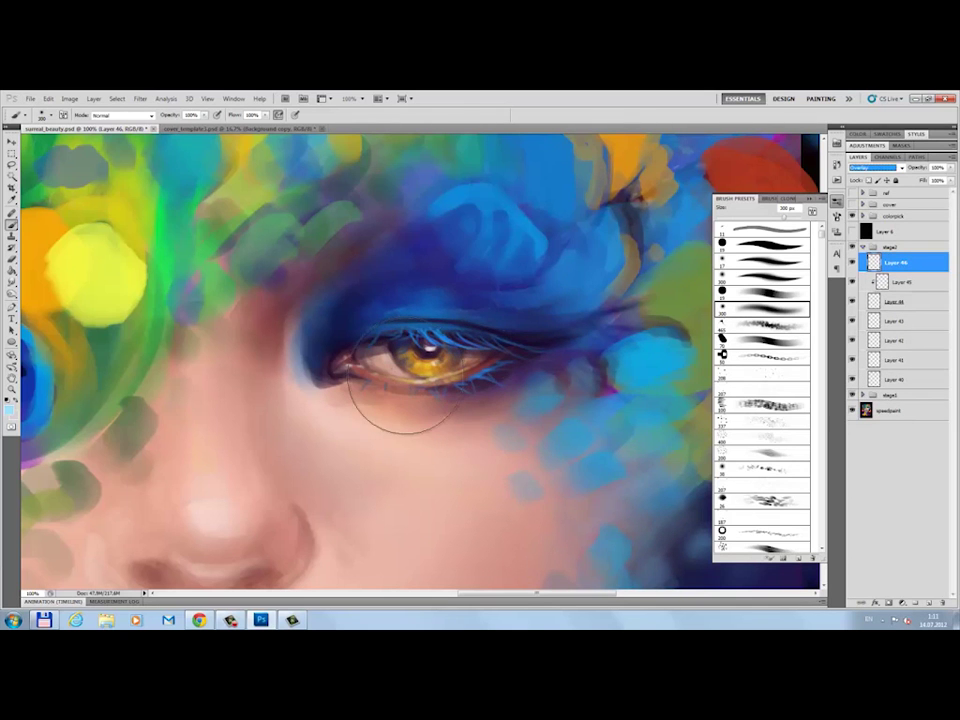
{"action": "left_click", "coordinate": [40, 115]}
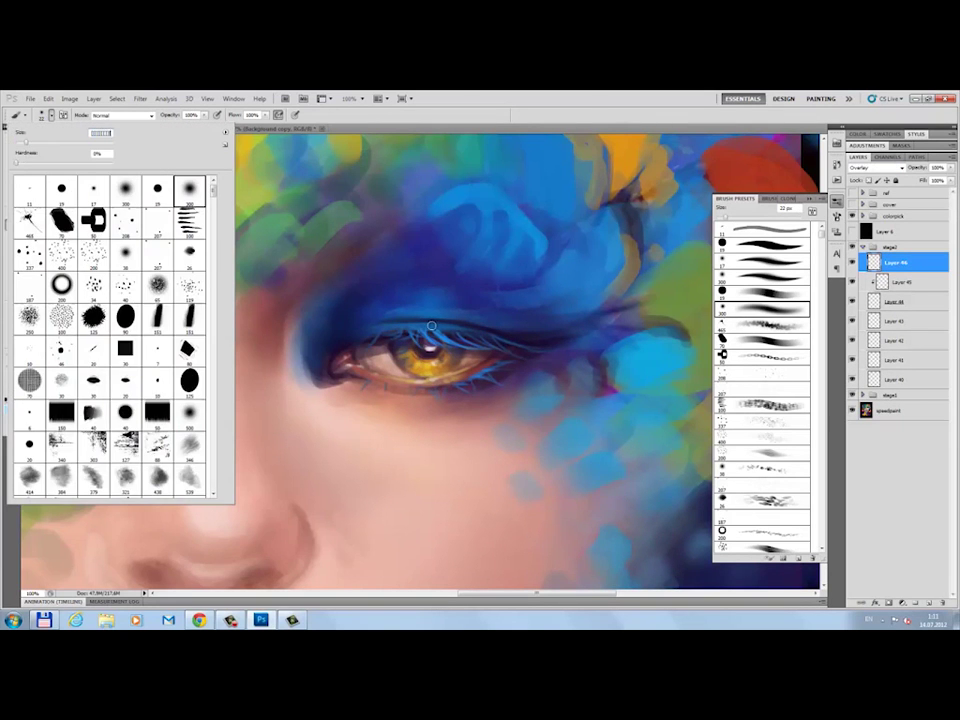
{"action": "key", "text": "Return"}
{"action": "left_click_drag", "start_coordinate": [290, 248], "coordinate": [339, 235]}
{"action": "mouse_move", "coordinate": [326, 282]}
{"action": "left_mouse_down"}
{"action": "mouse_move", "coordinate": [344, 280]}
{"action": "mouse_move", "coordinate": [315, 292]}
{"action": "mouse_move", "coordinate": [258, 274]}
{"action": "left_mouse_up"}
- Darken the outer lower eye corner with a very dark colour and zoom out
{"action": "left_click", "coordinate": [357, 322], "text": "alt"}
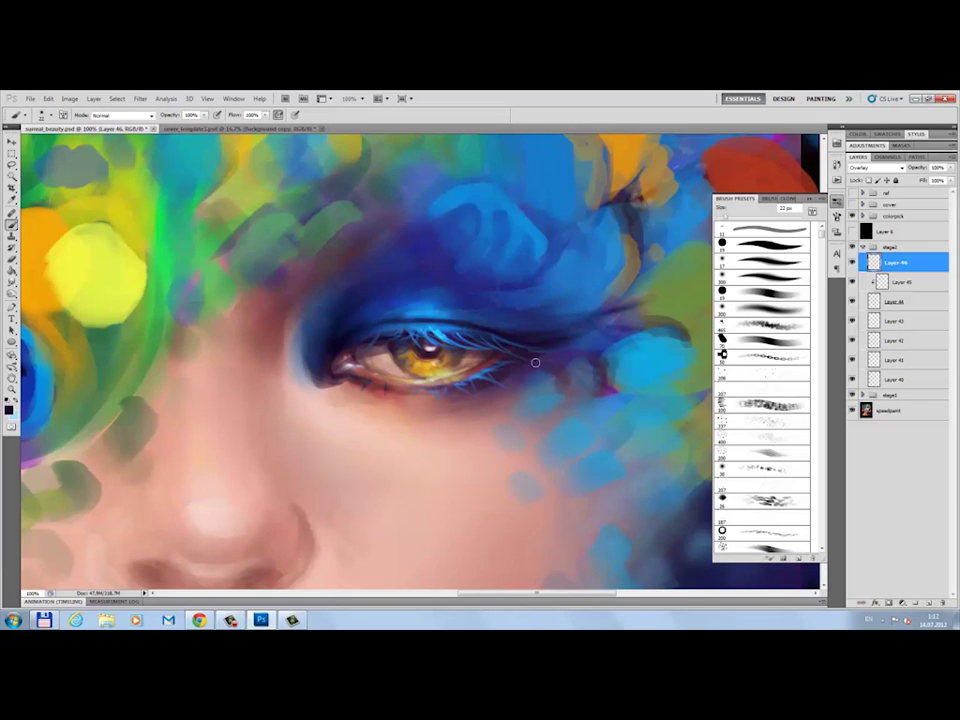
{"action": "mouse_move", "coordinate": [505, 380]}
{"action": "left_mouse_down"}
{"action": "mouse_move", "coordinate": [531, 373]}
{"action": "mouse_move", "coordinate": [536, 334]}
{"action": "mouse_move", "coordinate": [492, 337]}
{"action": "left_mouse_up"}
{"action": "key", "text": "F5"}
{"action": "key", "text": "h"}
{"action": "scroll", "coordinate": [584, 220], "scroll_direction": "down", "scroll_amount": 5}
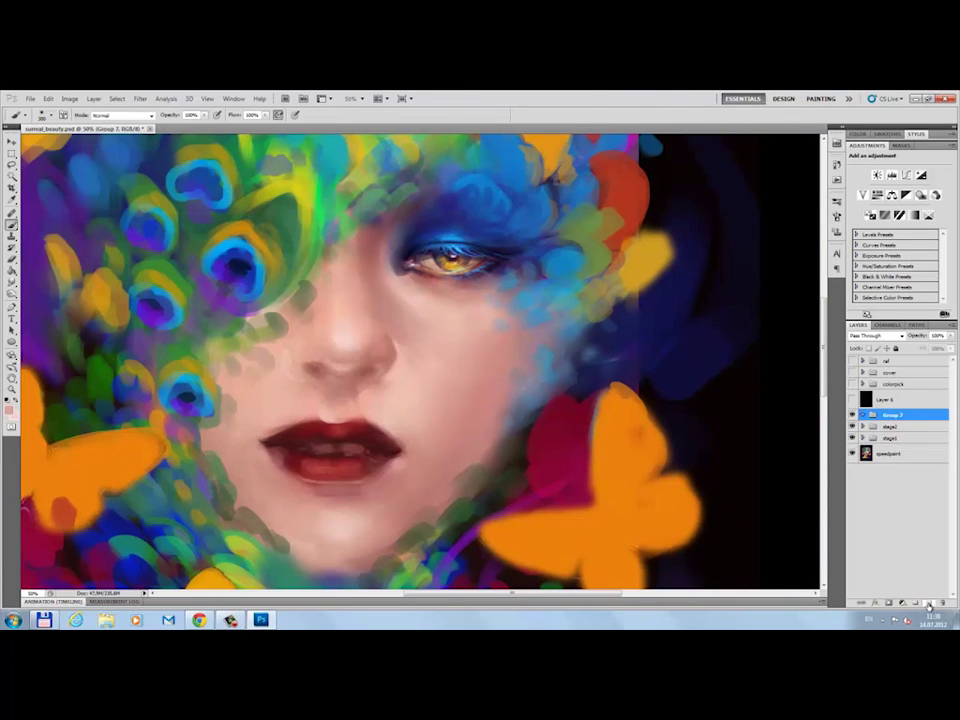
- Set Layer 52 to Soft Light and glaze a soft pinkish skin colour over the lower face
{"action": "left_click", "coordinate": [893, 430]}
{"action": "left_click", "coordinate": [40, 115]}
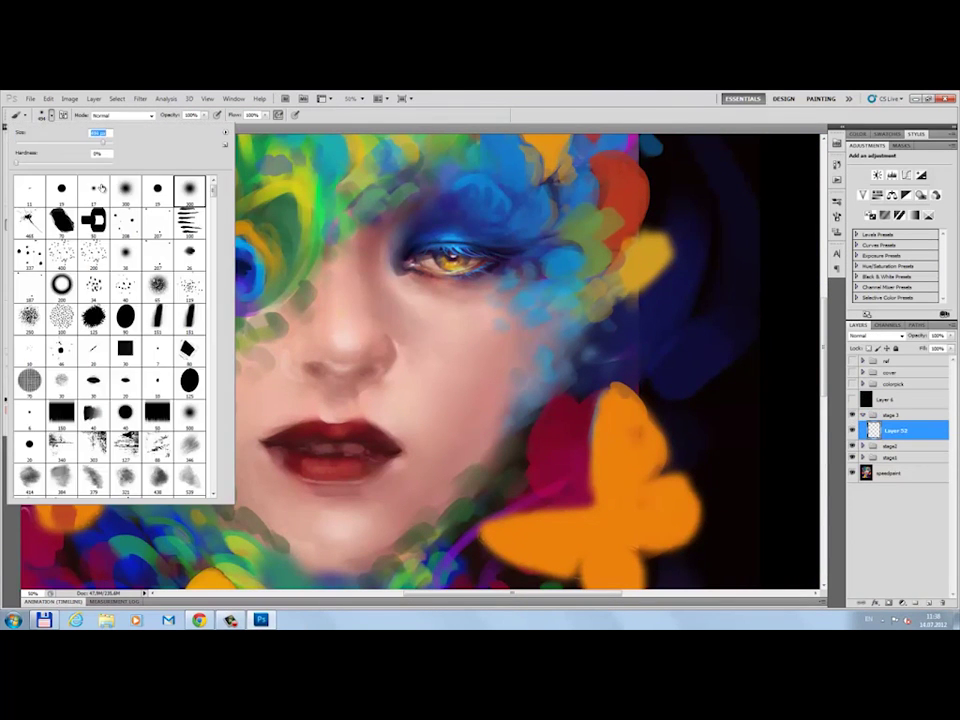
{"action": "key", "text": "Return"}
{"action": "key", "text": "bracketright"}
{"action": "key", "text": "bracketright"}
{"action": "key", "text": "bracketright"}
{"action": "left_click", "coordinate": [10, 407]}
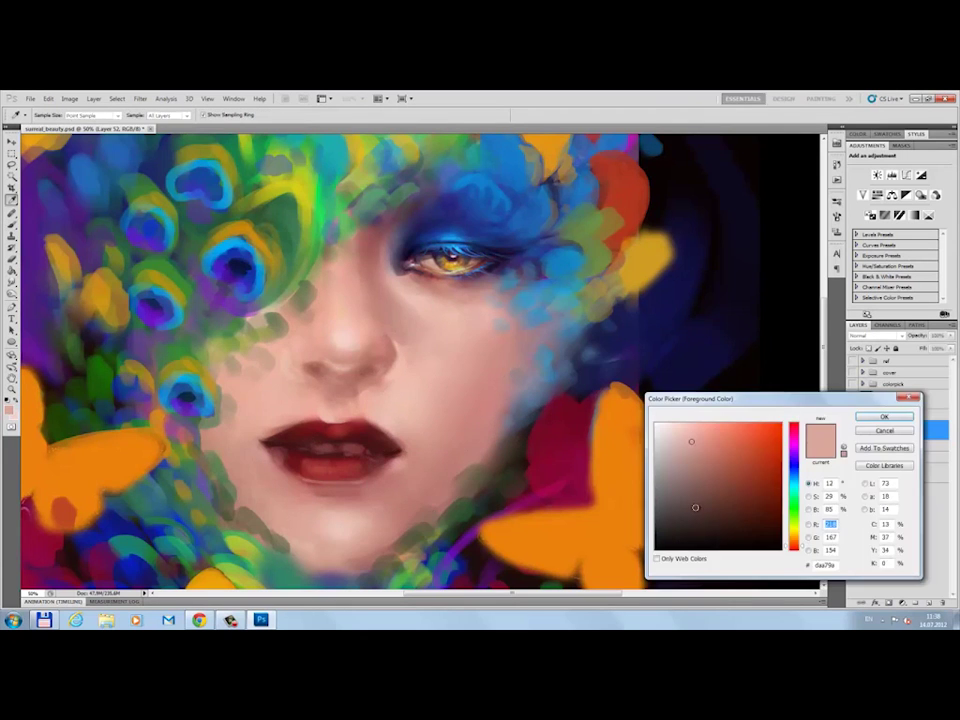
{"action": "left_click", "coordinate": [885, 416]}
{"action": "left_click", "coordinate": [875, 336]}
{"action": "left_click", "coordinate": [870, 468]}
{"action": "left_click_drag", "start_coordinate": [343, 420], "coordinate": [300, 450]}
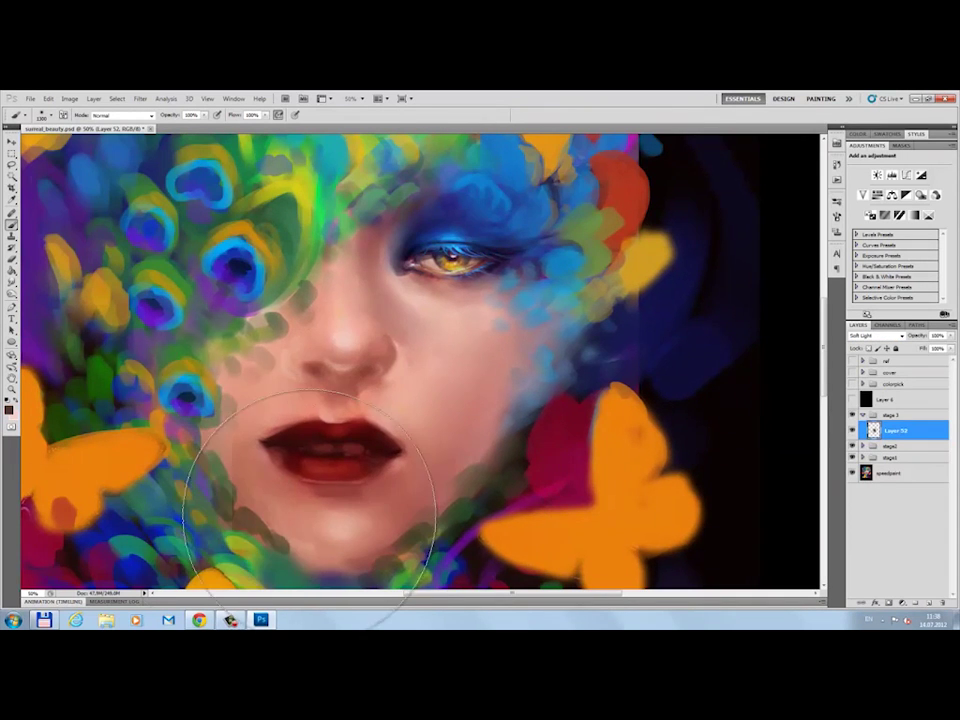
- Glaze the upper face on new Layer 53 at 70% opacity
{"action": "key", "text": "ctrl+shift+alt+n"}
{"action": "left_click", "coordinate": [875, 336]}
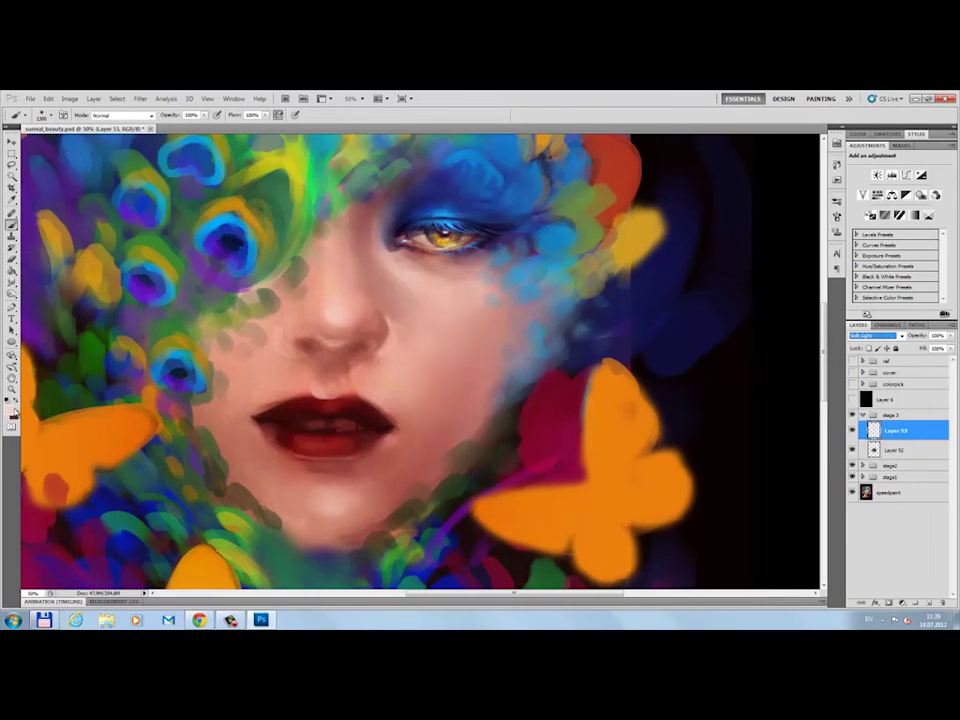
{"action": "key", "text": "z"}
{"action": "left_click", "coordinate": [325, 320], "text": "alt"}
{"action": "key", "text": "7"}
{"action": "key", "text": "b"}
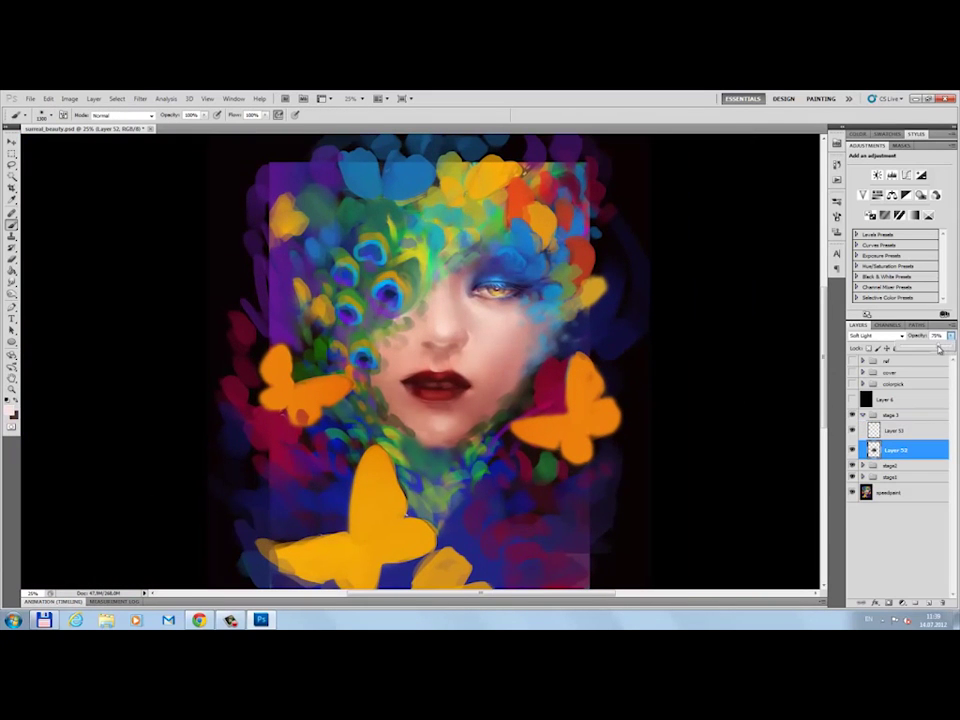
- Brighten the face on a Vivid Light Layer 54 muted to about 17% opacity
{"action": "left_click", "coordinate": [927, 603]}
{"action": "left_click", "coordinate": [875, 336]}
{"action": "left_click", "coordinate": [870, 487]}
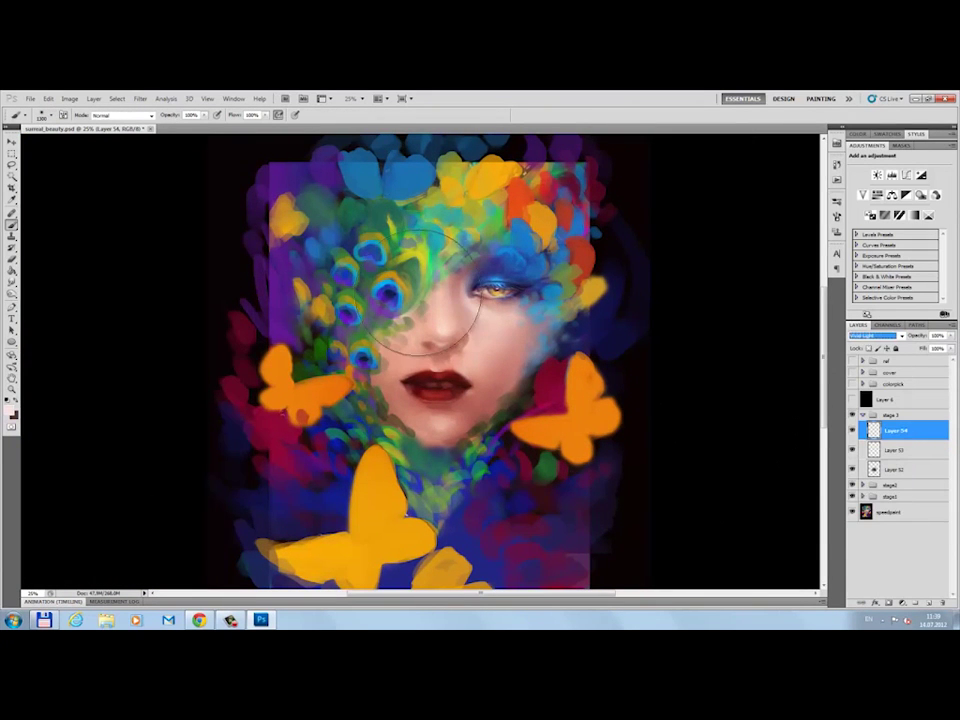
{"action": "left_click_drag", "start_coordinate": [467, 318], "coordinate": [430, 280]}
{"action": "left_click_drag", "start_coordinate": [948, 336], "coordinate": [910, 348]}
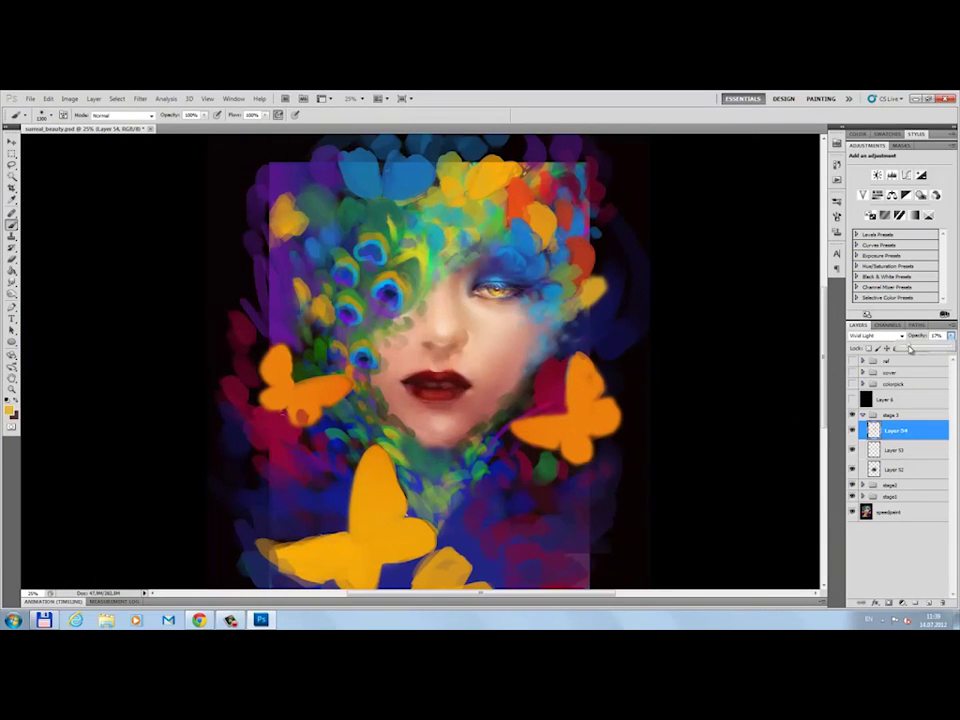
- Paint reddish speckle freckles across nose and cheeks on Layer 55, set to Multiply at 41% fill
{"action": "key", "text": "ctrl+shift+alt+n"}
{"action": "left_click", "coordinate": [836, 200]}
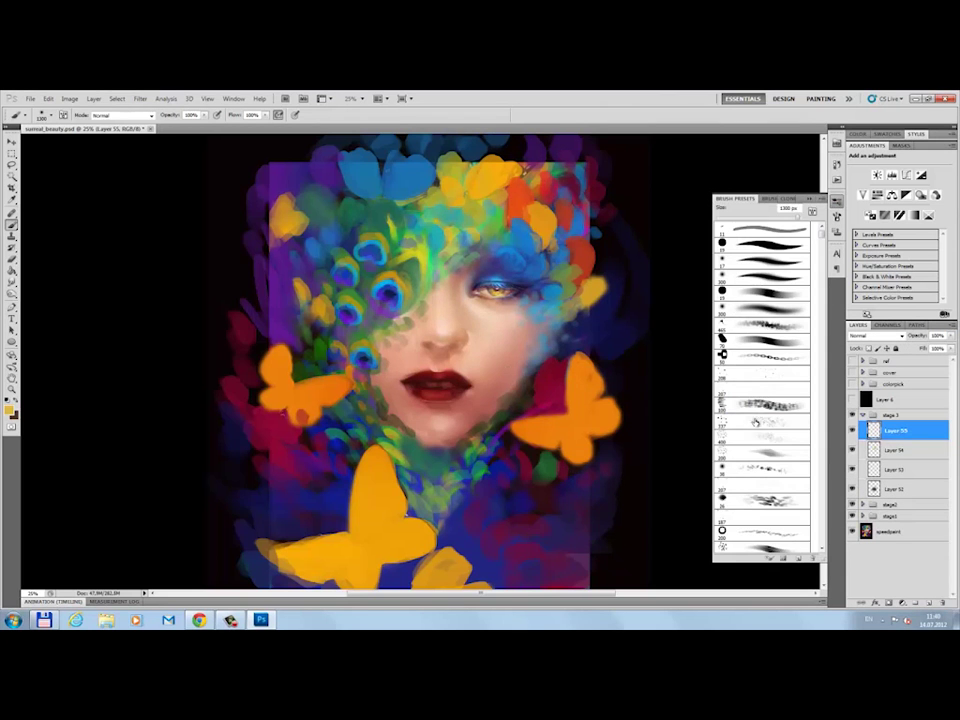
{"action": "left_click", "coordinate": [756, 422]}
{"action": "left_click", "coordinate": [478, 312]}
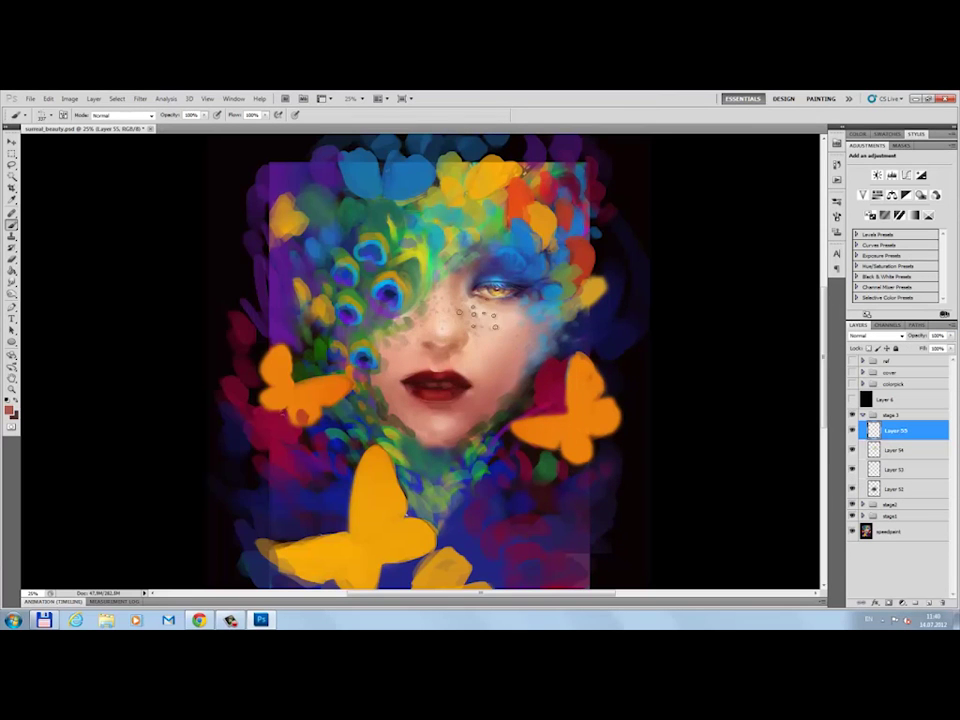
{"action": "left_click_drag", "start_coordinate": [478, 318], "coordinate": [420, 322]}
{"action": "left_click_drag", "start_coordinate": [951, 348], "coordinate": [941, 362]}
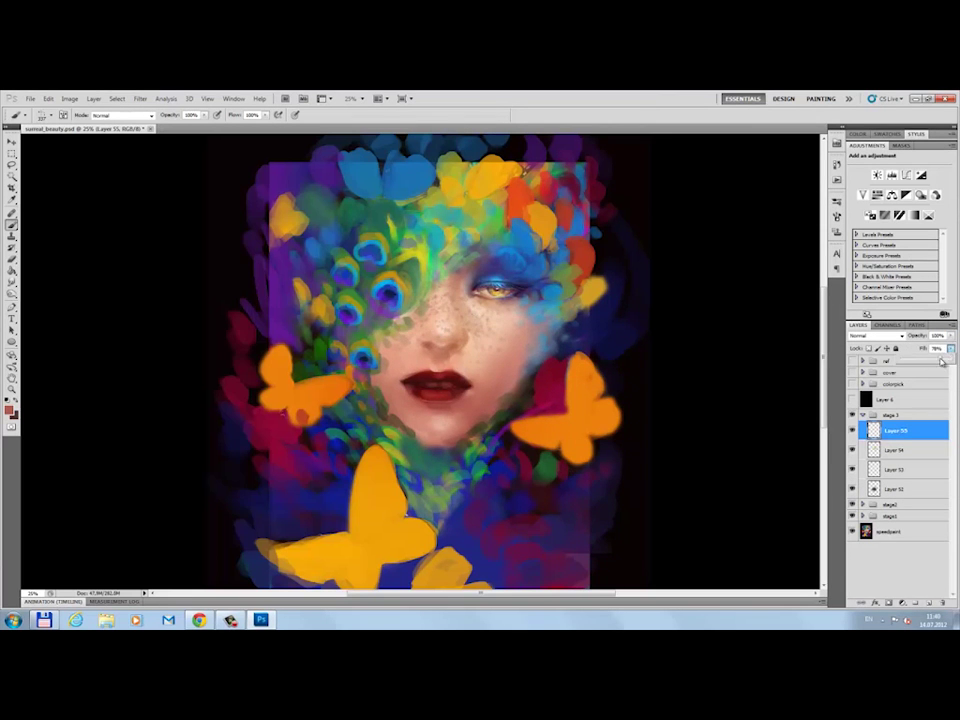
{"action": "key", "text": "shift+alt+m"}
{"action": "type", "text": "41"}
{"action": "key", "text": "Return"}
{"action": "left_click", "coordinate": [929, 604]}
- Set Layer 56 to Soft Light with a sampled skin colour and a 300 px soft brush
{"action": "left_click", "coordinate": [875, 336]}
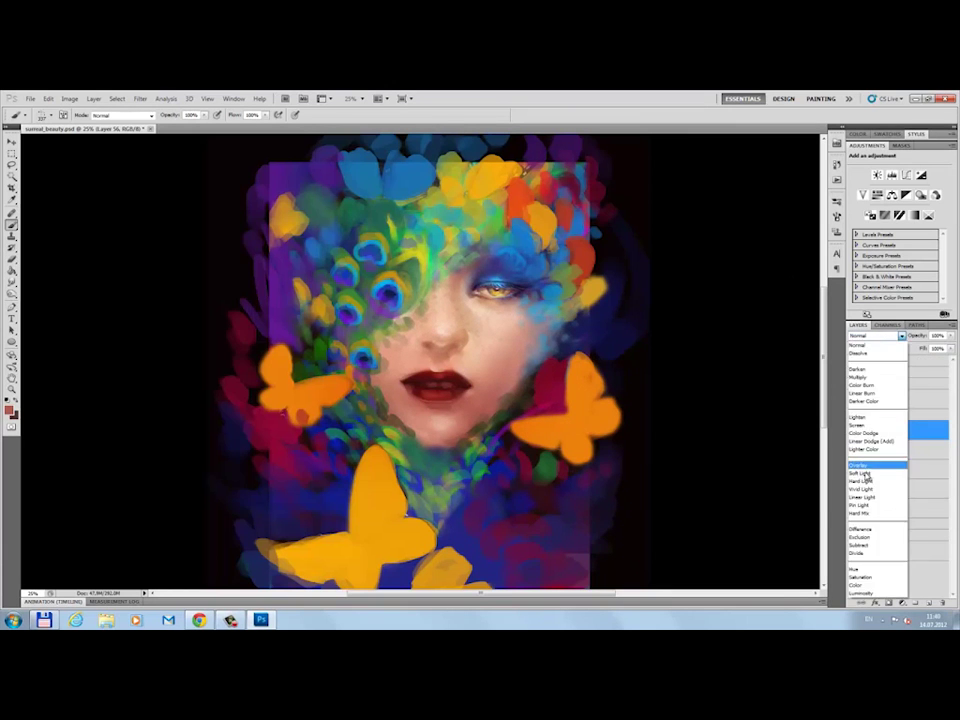
{"action": "left_click", "coordinate": [880, 470]}
{"action": "left_click", "coordinate": [542, 407], "text": "alt"}
{"action": "left_click", "coordinate": [837, 203]}
{"action": "left_click", "coordinate": [765, 441]}
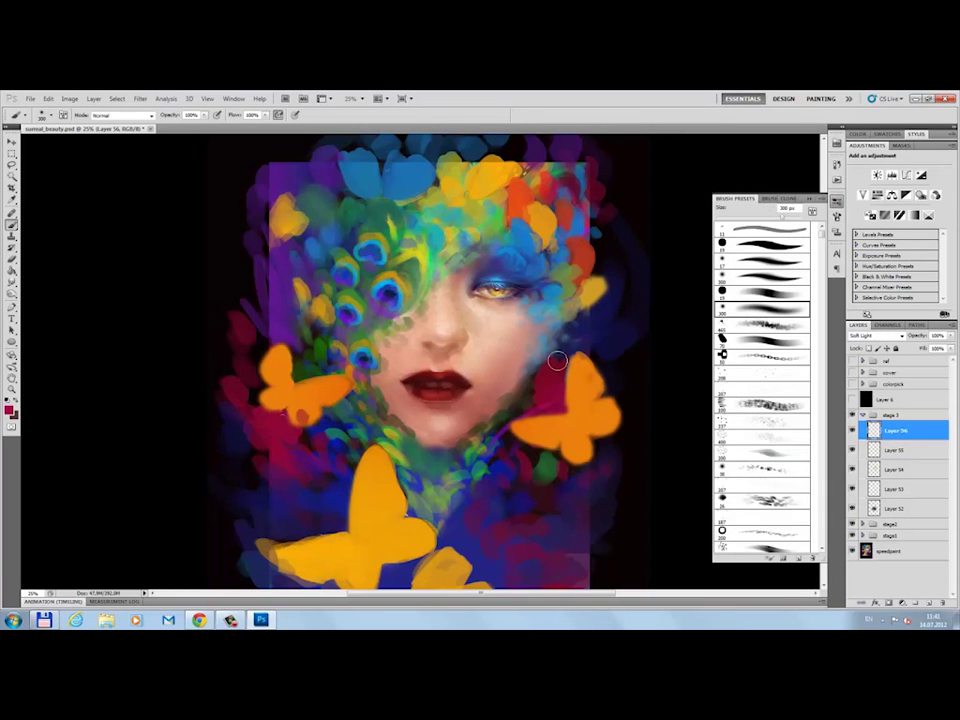
{"action": "key", "text": "bracketleft"}
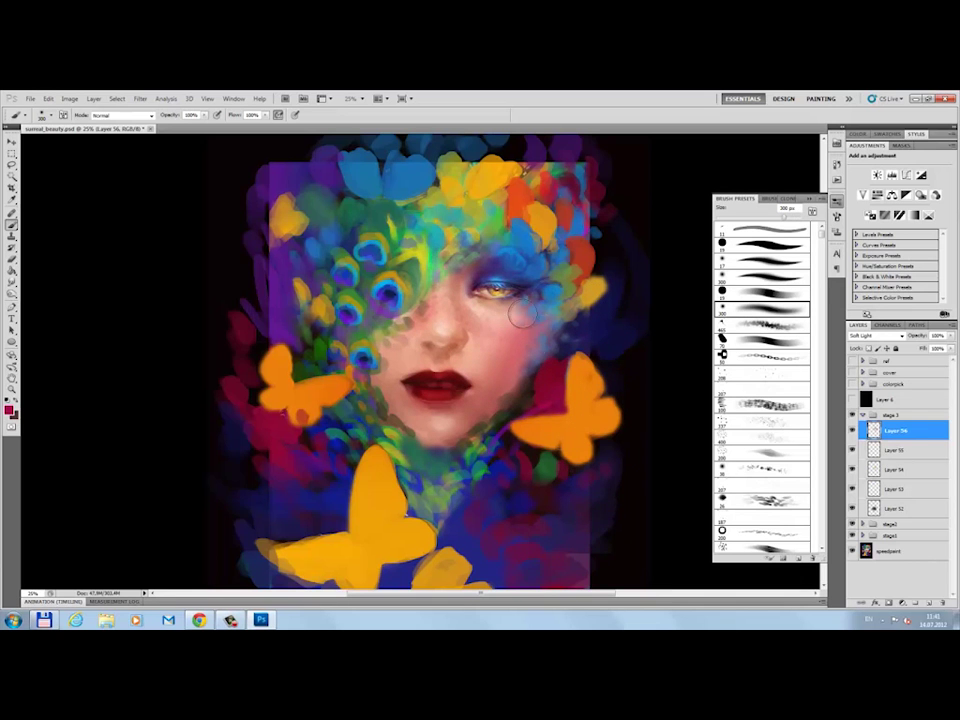
- Apply a slight darkening Levels adjustment
{"action": "left_click", "coordinate": [820, 199]}
{"action": "key", "text": "F5"}
{"action": "key", "text": "ctrl+l"}
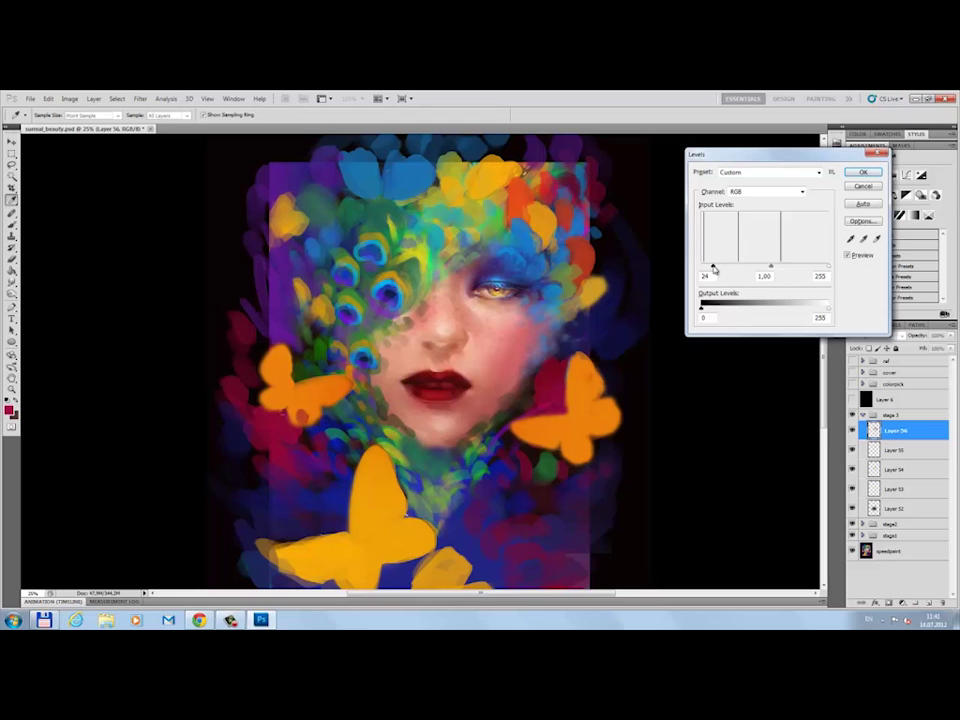
{"action": "key", "text": "Return"}
- Add Layer 57 with a new painting colour and a 100 px brush for freckle dots
{"action": "key", "text": "ctrl+shift+alt+n"}
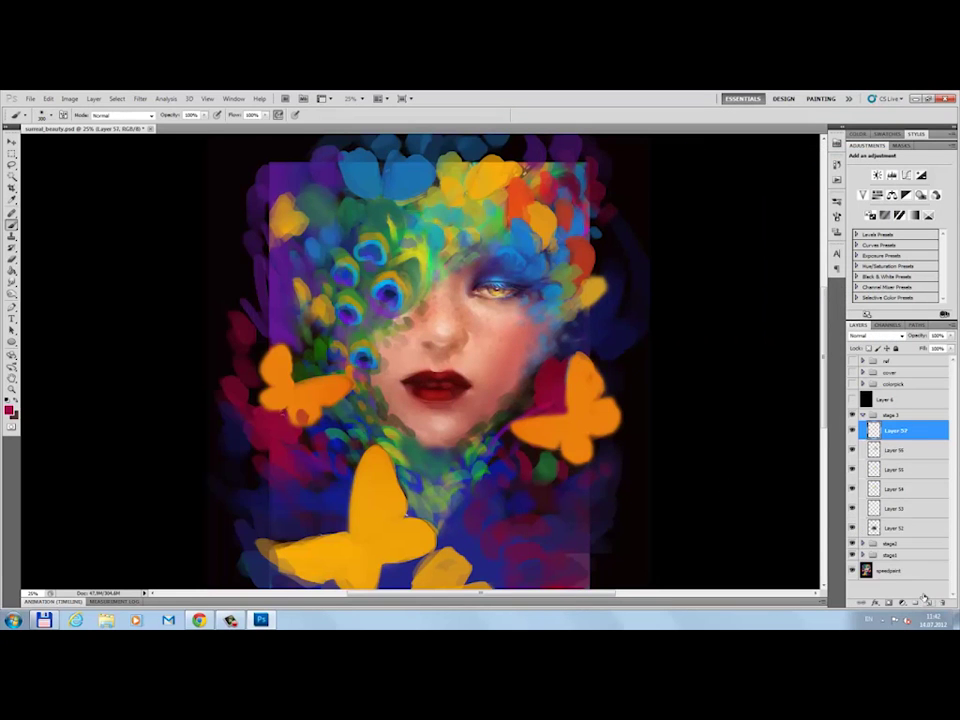
{"action": "left_click", "coordinate": [9, 409]}
{"action": "key", "text": "Return"}
{"action": "key", "text": "F5"}
{"action": "left_click", "coordinate": [786, 379]}
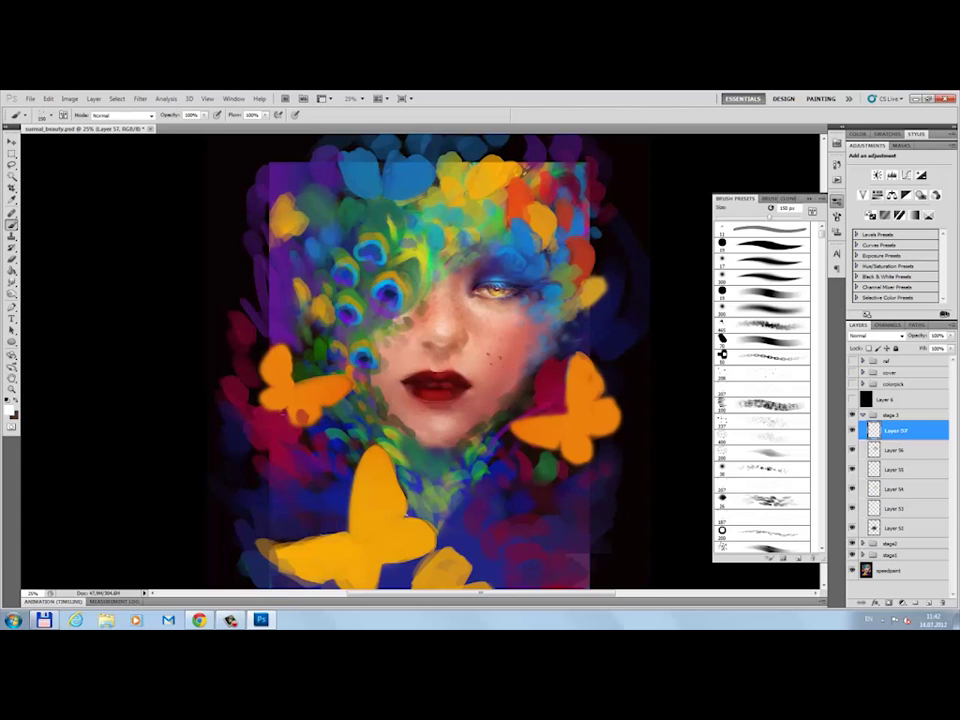
{"action": "scroll", "coordinate": [496, 308], "scroll_direction": "up", "scroll_amount": 2}
{"action": "scroll", "coordinate": [496, 308], "scroll_direction": "up", "scroll_amount": 1}
- On new Layer 58, dot freckles on the cheek and highlights at the inner eye corner
{"action": "key", "text": "F5"}
{"action": "key", "text": "ctrl+shift+alt+n"}
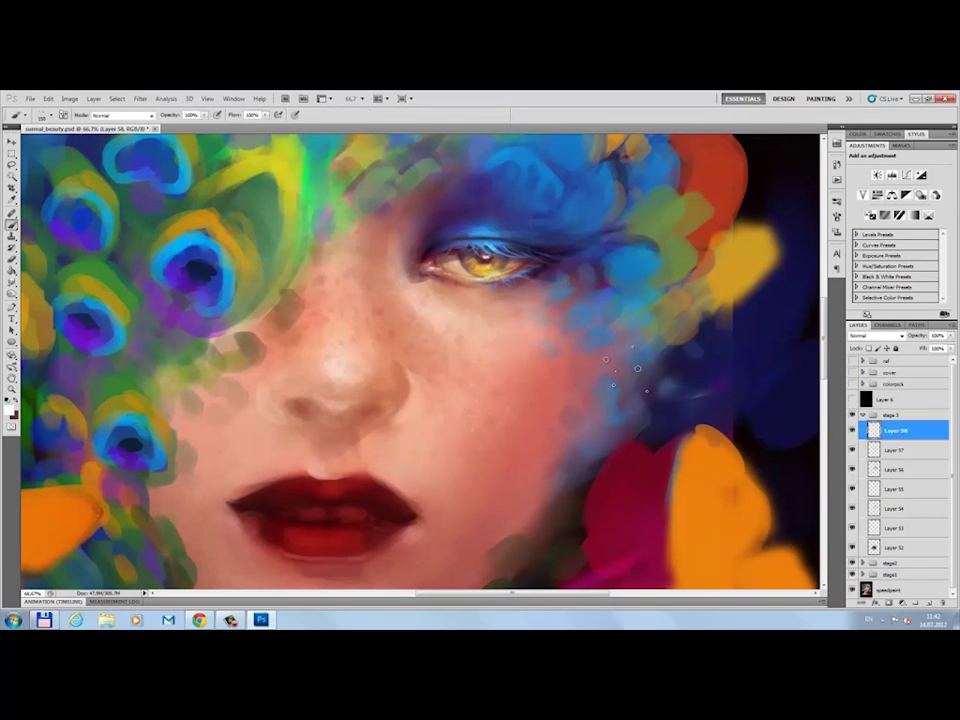
{"action": "left_click", "coordinate": [410, 298]}
{"action": "left_click", "coordinate": [420, 256]}
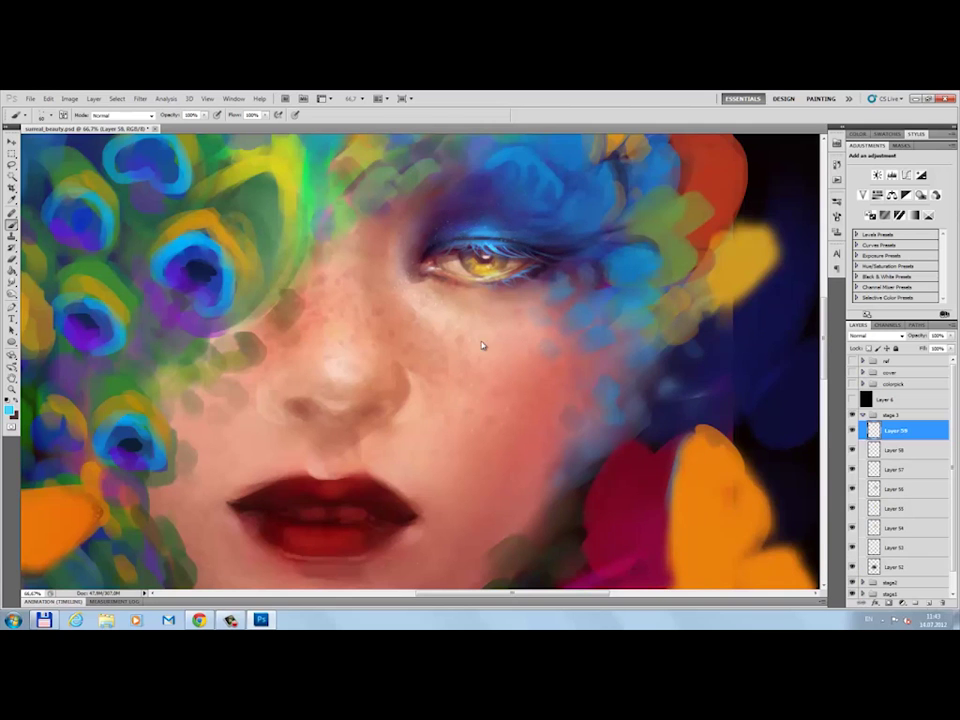
- Add Layer 59 with a 19 px brush and a colour sampled from the cheek
{"action": "key", "text": "ctrl+shift+alt+n"}
{"action": "key", "text": "F5"}
{"action": "left_click", "coordinate": [760, 243]}
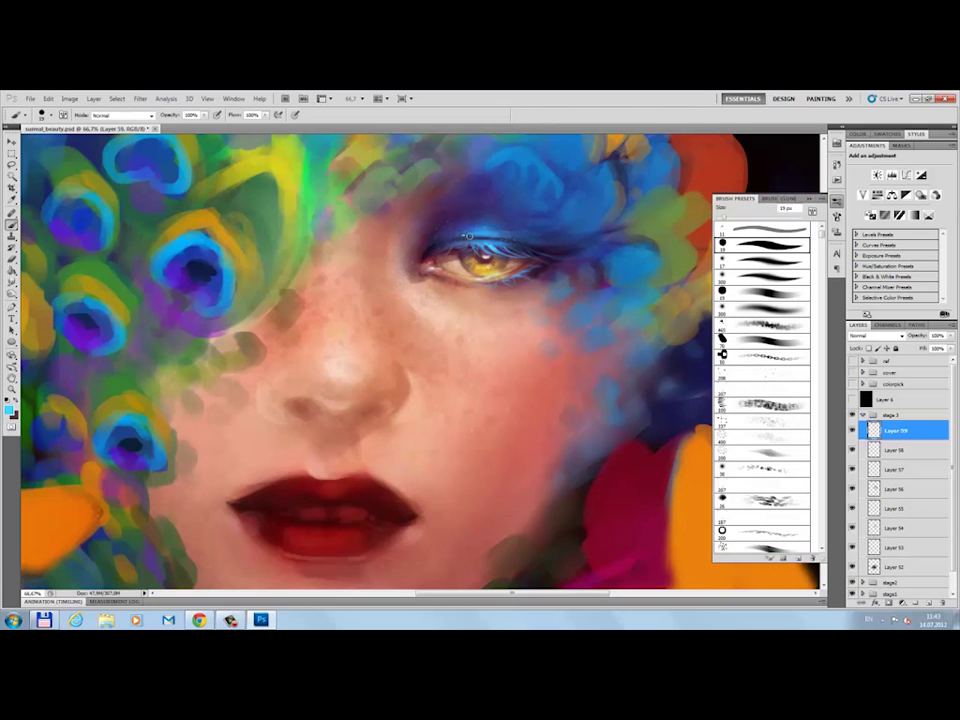
{"action": "key", "text": "F5"}
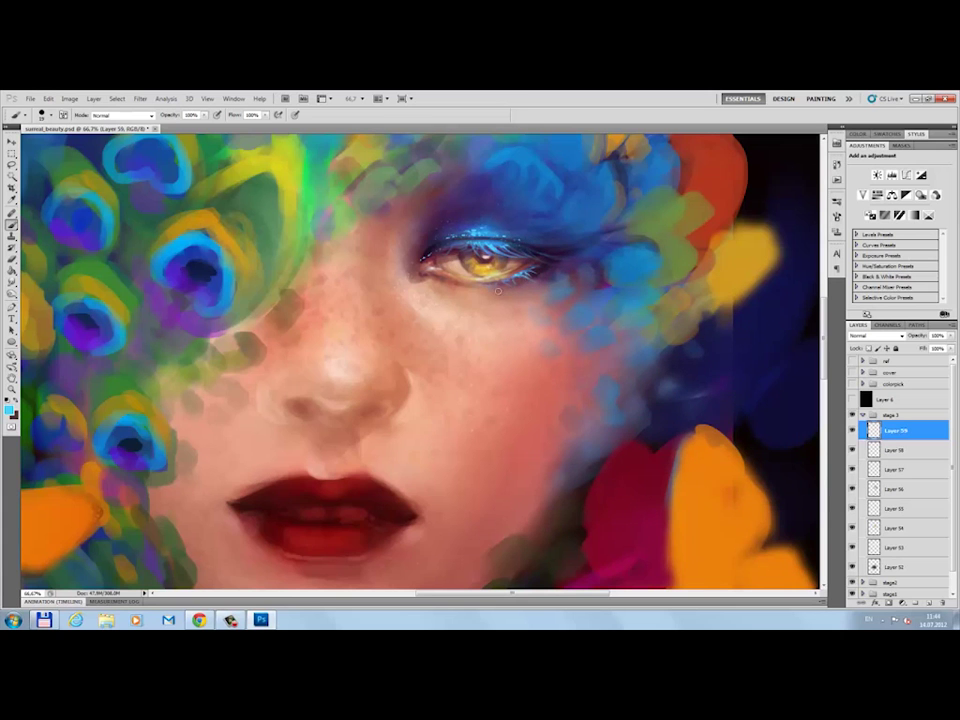
{"action": "left_click", "coordinate": [402, 298], "text": "alt"}
- Paint a soft highlight below the inner eye corner on Soft Light Layer 60
{"action": "key", "text": "ctrl+shift+alt+n"}
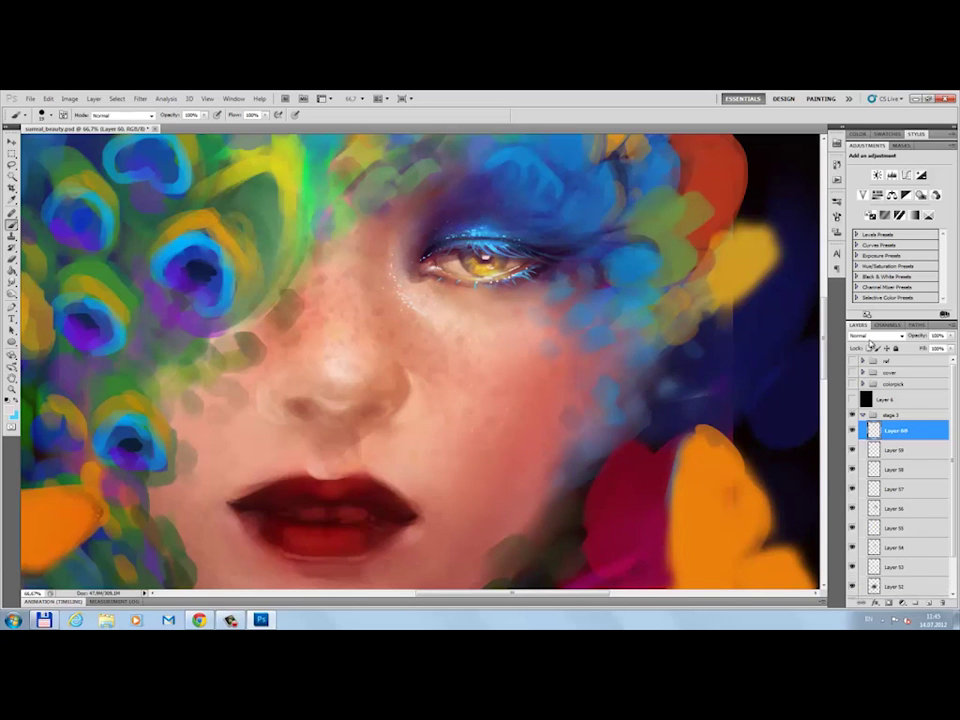
{"action": "key", "text": "shift+alt+f"}
{"action": "key", "text": "F5"}
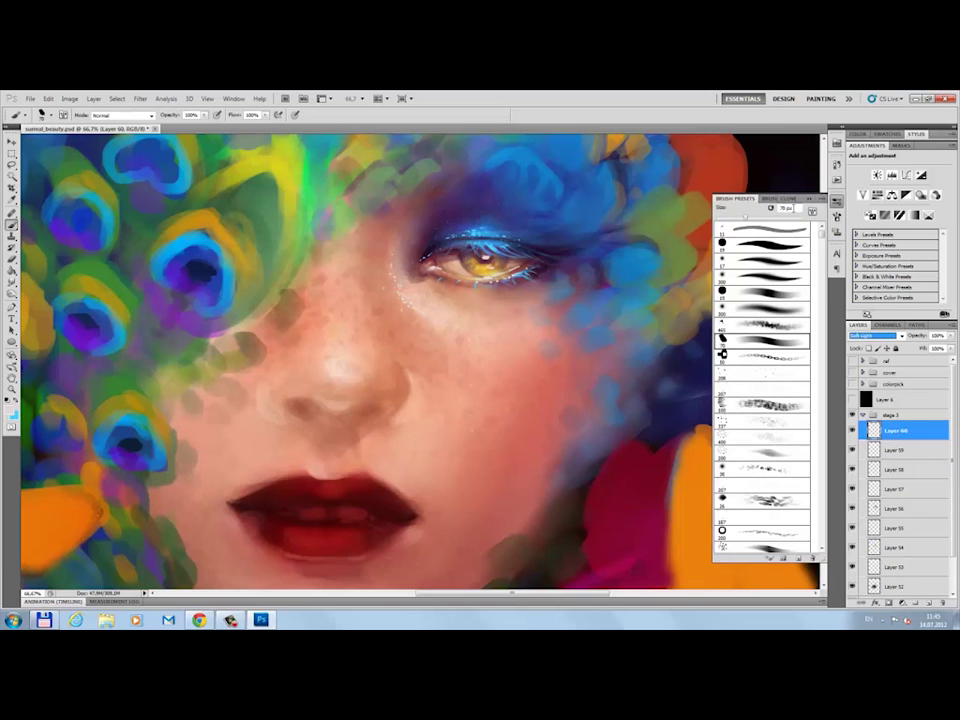
{"action": "key", "text": "F5"}
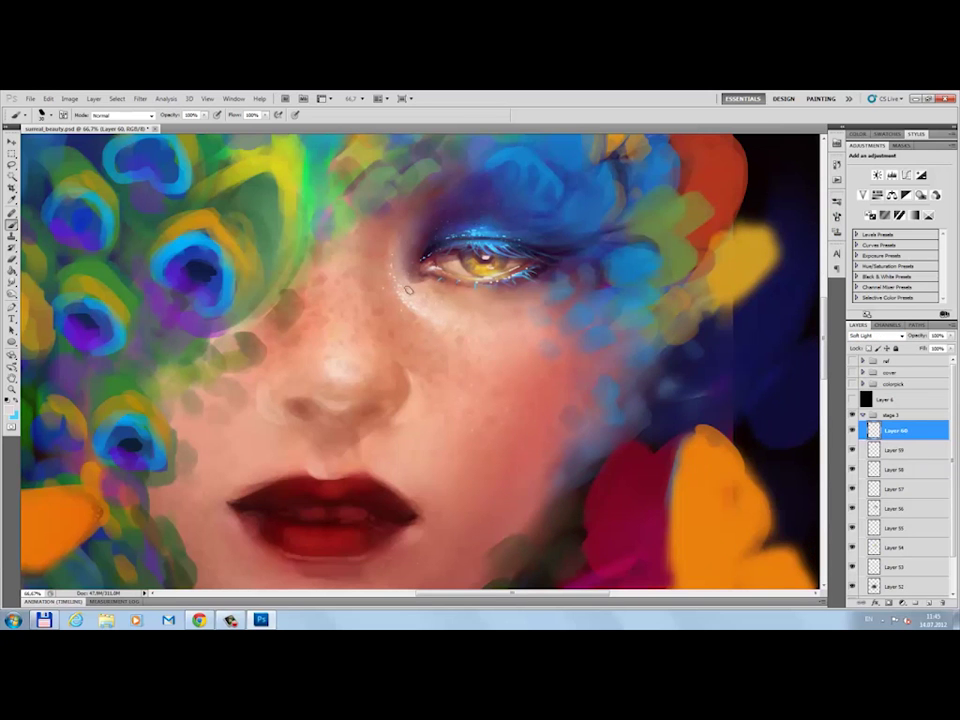
{"action": "left_click_drag", "start_coordinate": [391, 276], "coordinate": [391, 242]}
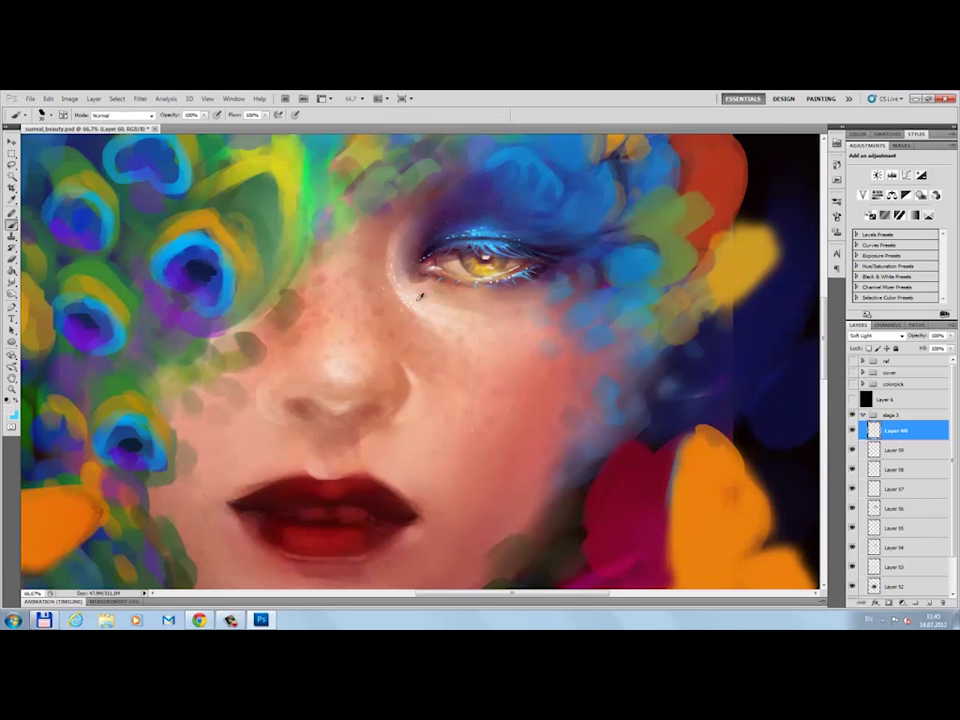
{"action": "left_click", "coordinate": [416, 255], "text": "alt"}
{"action": "left_click", "coordinate": [385, 228], "text": "alt"}
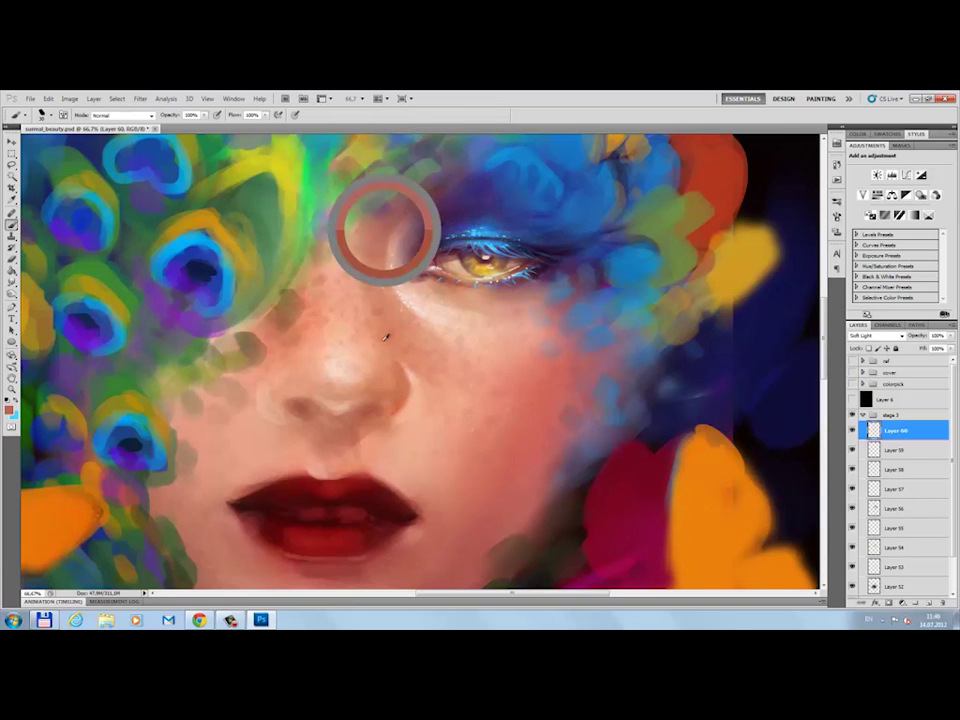
{"action": "key", "text": "ctrl+shift+alt+n"}
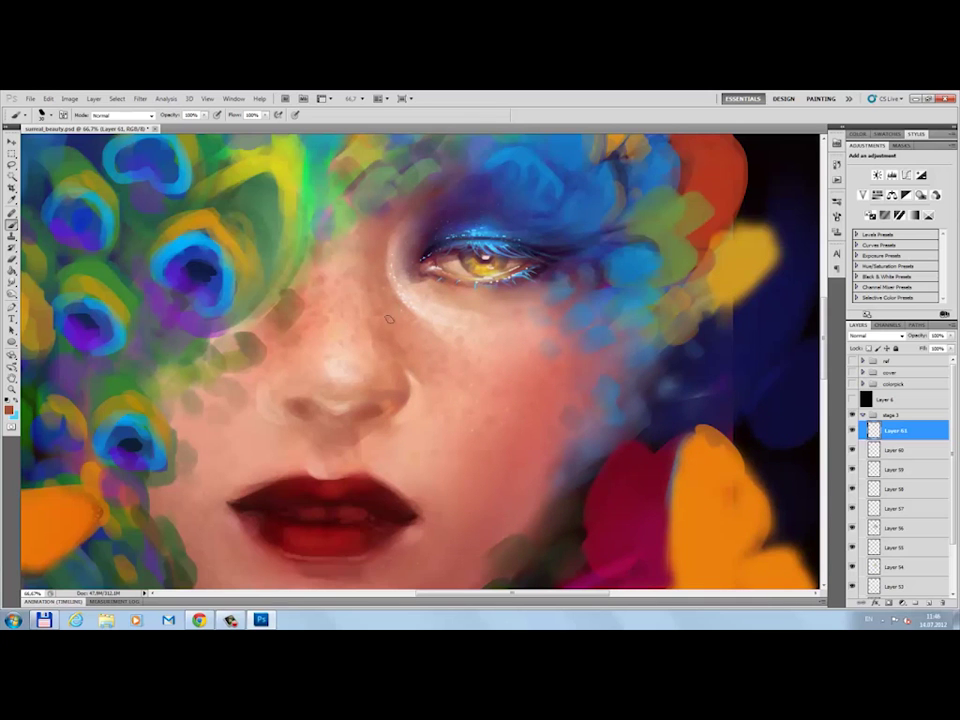
{"action": "key", "text": "e"}
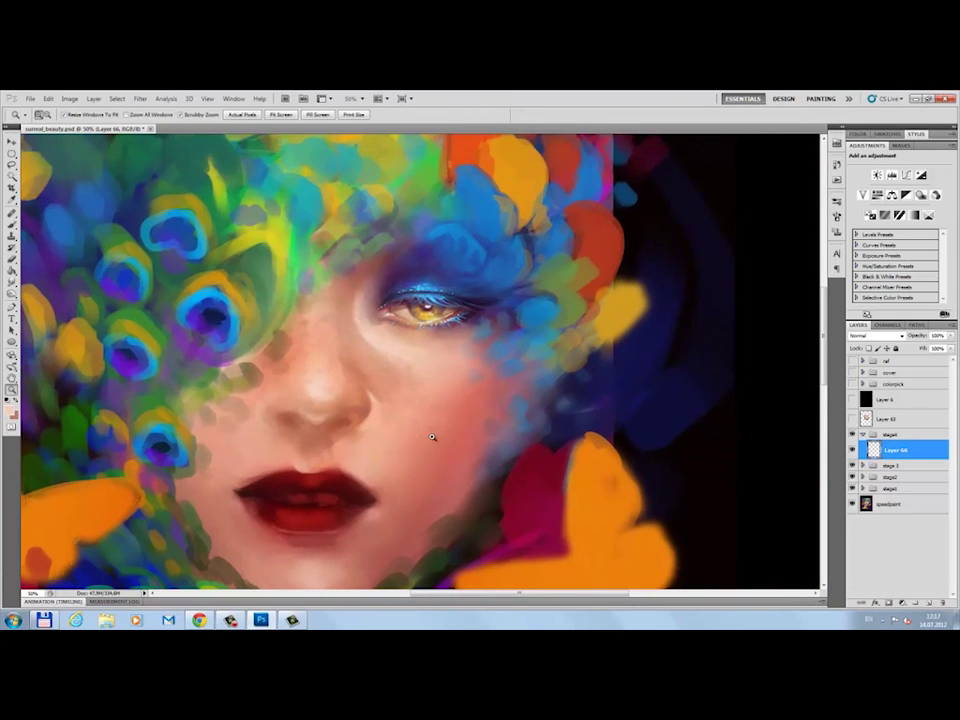
- Zoom in on the lips with a 60 px brush, sampling skin and dark and light lip reds
{"action": "left_click", "coordinate": [321, 423]}
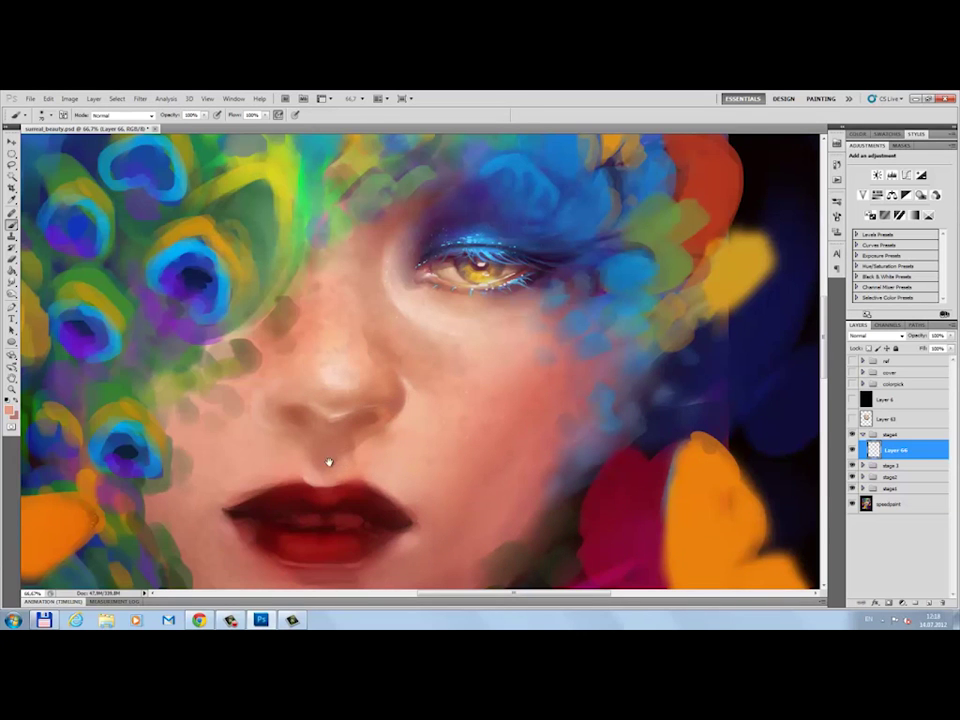
{"action": "left_click_drag", "start_coordinate": [332, 456], "coordinate": [343, 431]}
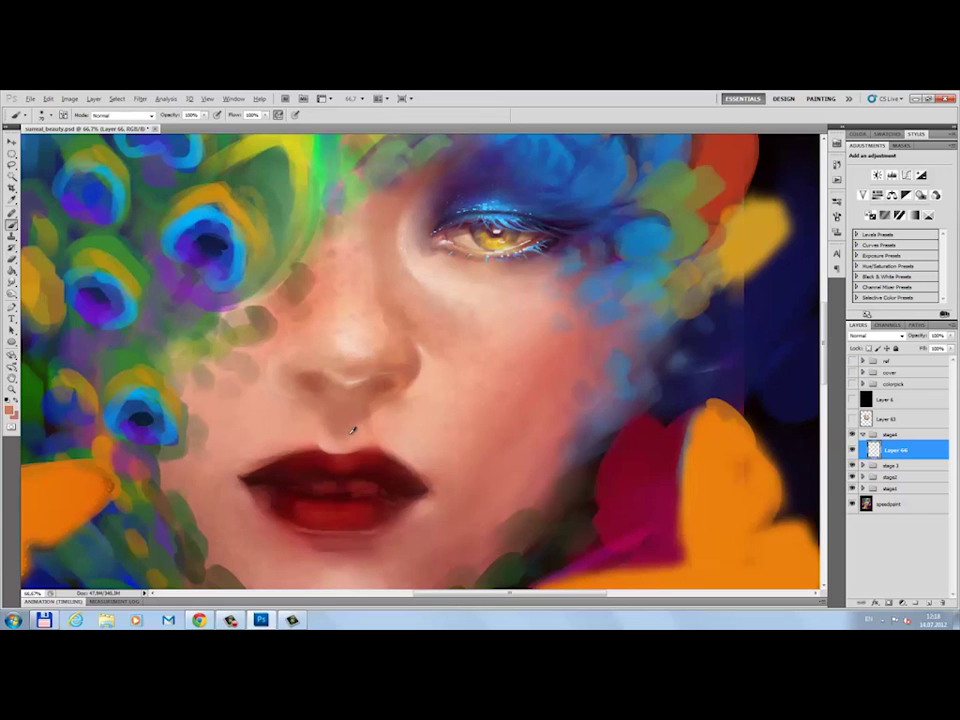
{"action": "key", "text": "F5"}
{"action": "left_click", "coordinate": [740, 349]}
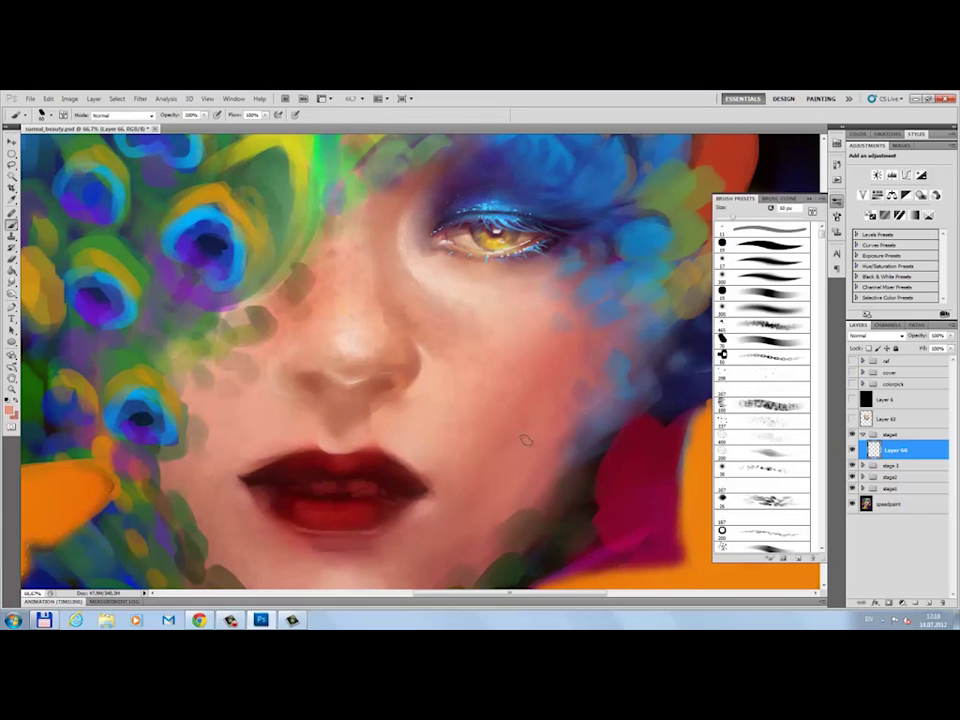
{"action": "left_click", "coordinate": [324, 447], "text": "alt"}
{"action": "left_click", "coordinate": [838, 202]}
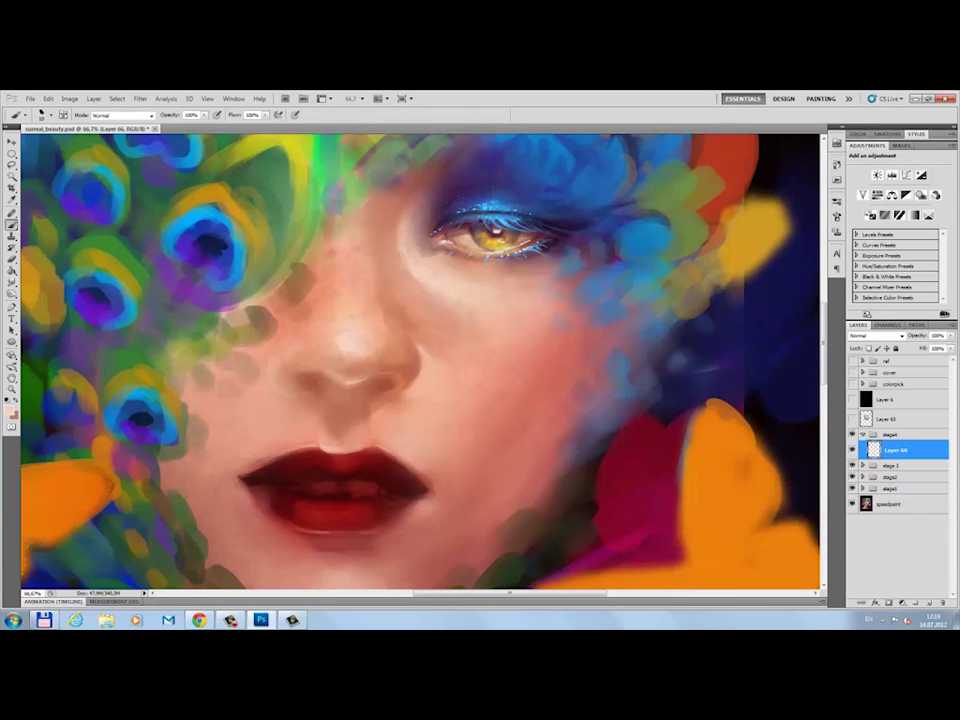
{"action": "left_click", "coordinate": [343, 489], "text": "alt"}
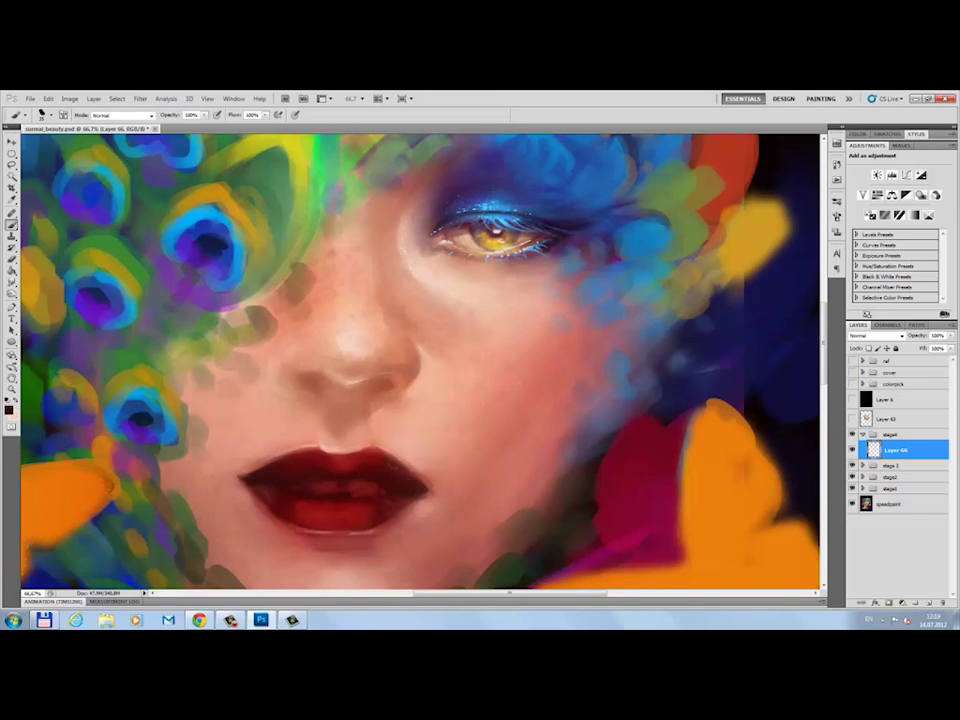
{"action": "left_click", "coordinate": [342, 486], "text": "alt"}
{"action": "left_click", "coordinate": [273, 481], "text": "alt"}
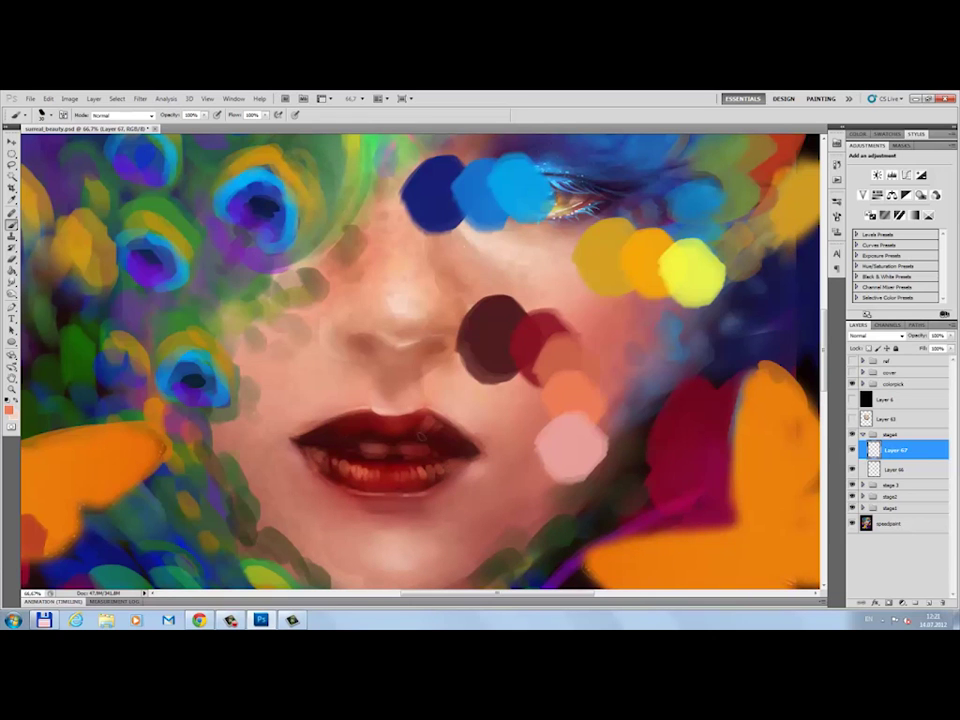
- Mask Layer 67's colour dabs and paint fine red lip shading with a 9 px brush on new layers
{"action": "left_click", "coordinate": [888, 604]}
{"action": "left_click", "coordinate": [836, 201]}
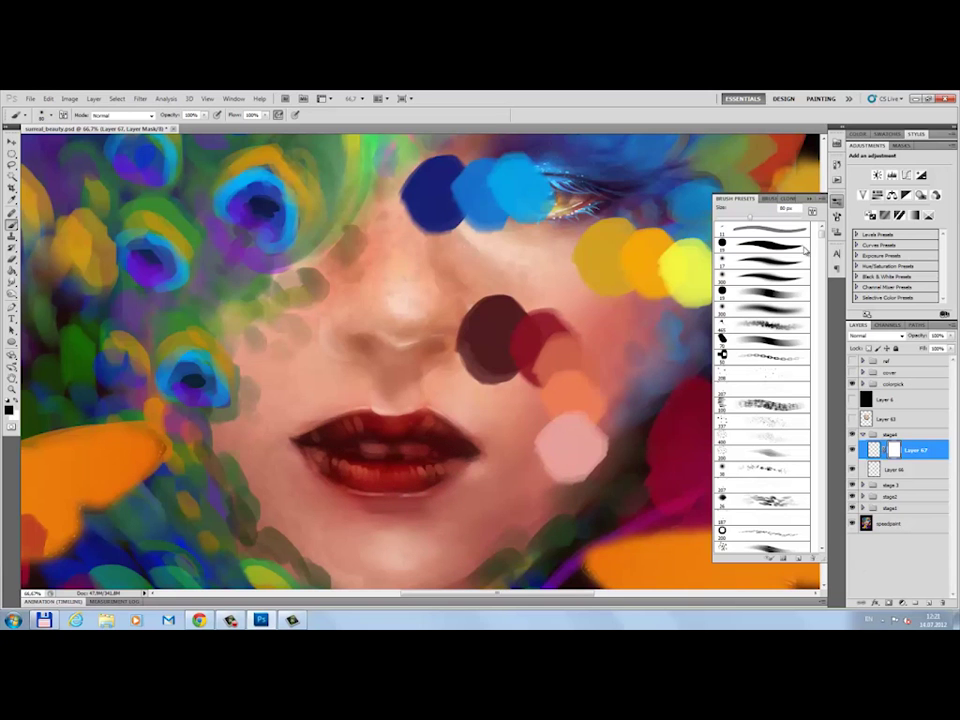
{"action": "left_click_drag", "start_coordinate": [750, 216], "coordinate": [718, 216]}
{"action": "left_click", "coordinate": [364, 437], "text": "alt"}
{"action": "key", "text": "ctrl+shift+alt+n"}
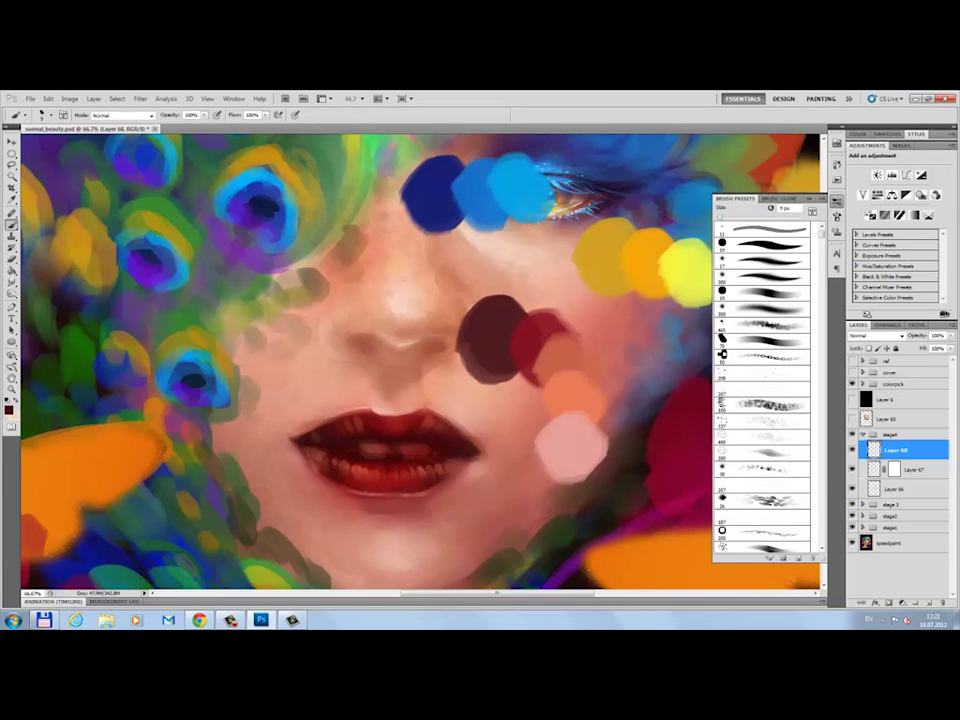
{"action": "left_click", "coordinate": [422, 467], "text": "alt"}
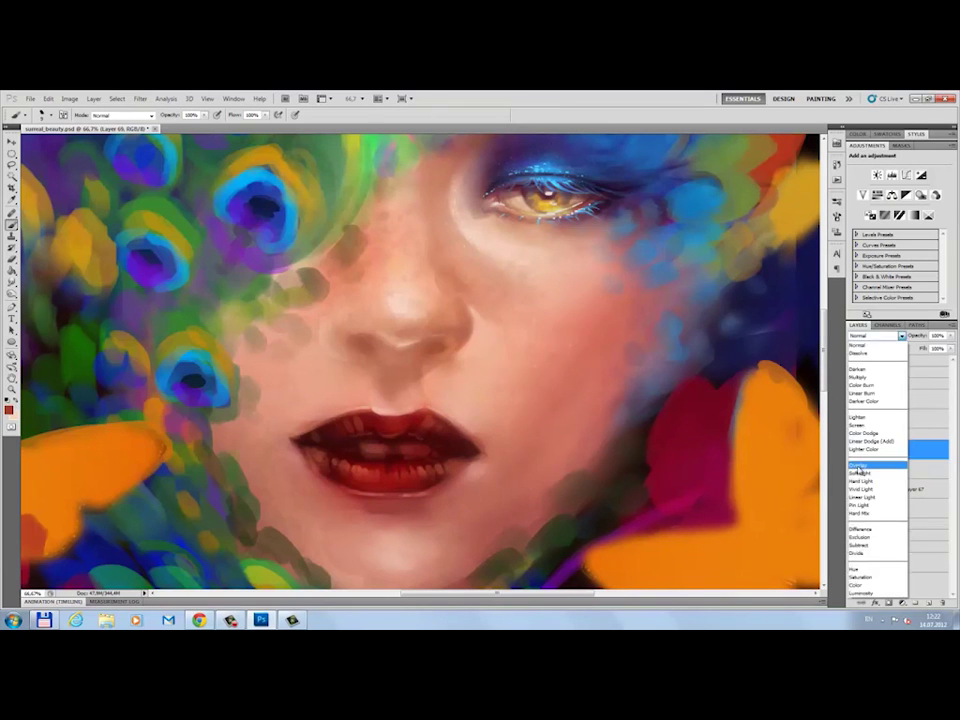
{"action": "left_click", "coordinate": [270, 345], "text": "alt"}
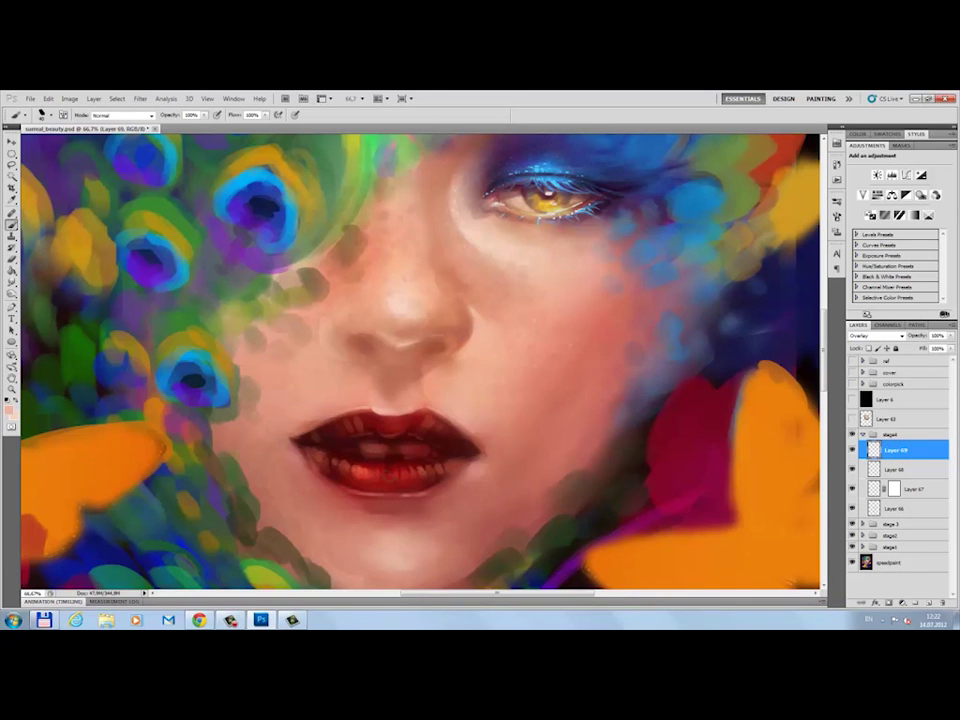
{"action": "key", "text": "ctrl+shift+alt+n"}
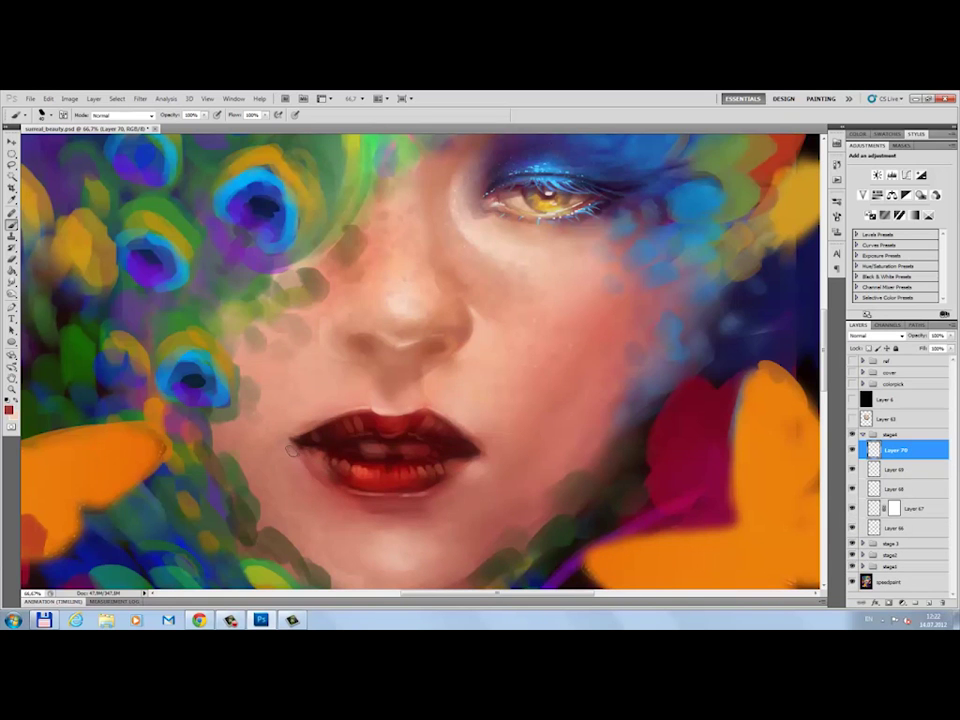
{"action": "left_click_drag", "start_coordinate": [330, 465], "coordinate": [306, 470]}
- Add Layer 71 above Layer 70 and set it to Soft Light blending
{"action": "key", "text": "z"}
{"action": "key", "text": "ctrl+minus"}
{"action": "key", "text": "ctrl+minus"}
{"action": "key", "text": "ctrl+minus"}
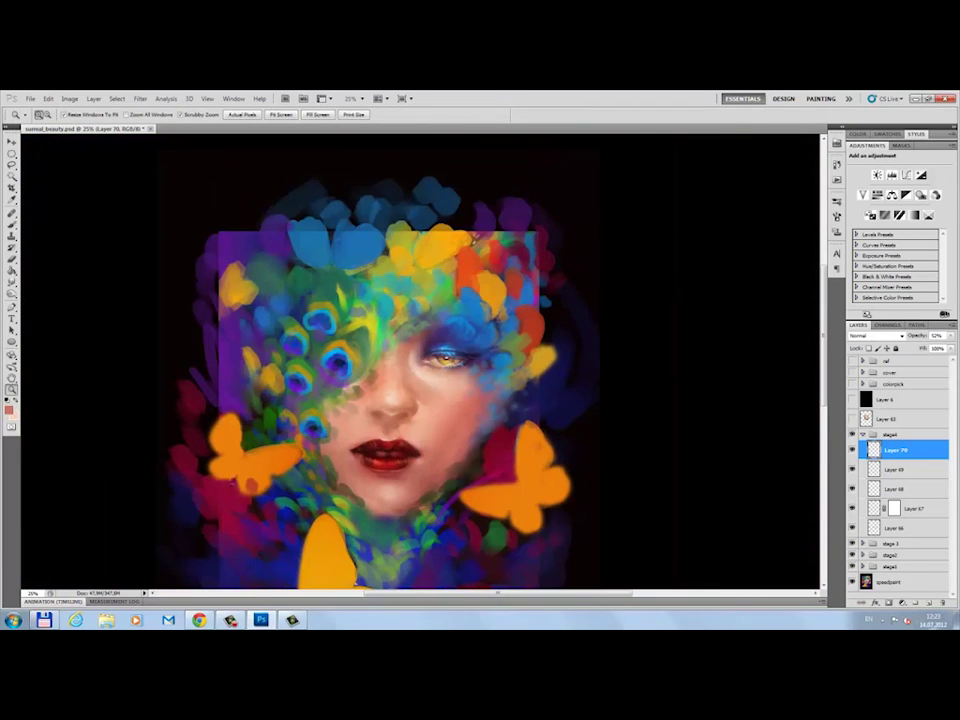
{"action": "left_click", "coordinate": [877, 336]}
{"action": "left_click", "coordinate": [866, 475]}
- Switch to the Brush, zoom onto the face, and add another painting layer
{"action": "key", "text": "F5"}
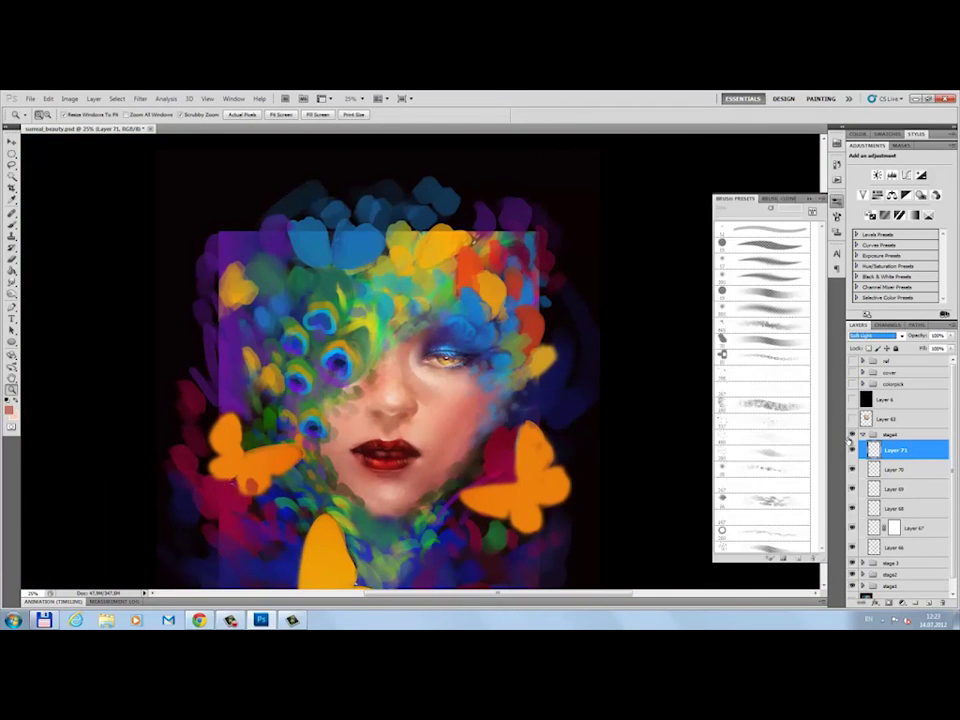
{"action": "key", "text": "ctrl+plus"}
{"action": "key", "text": "b"}
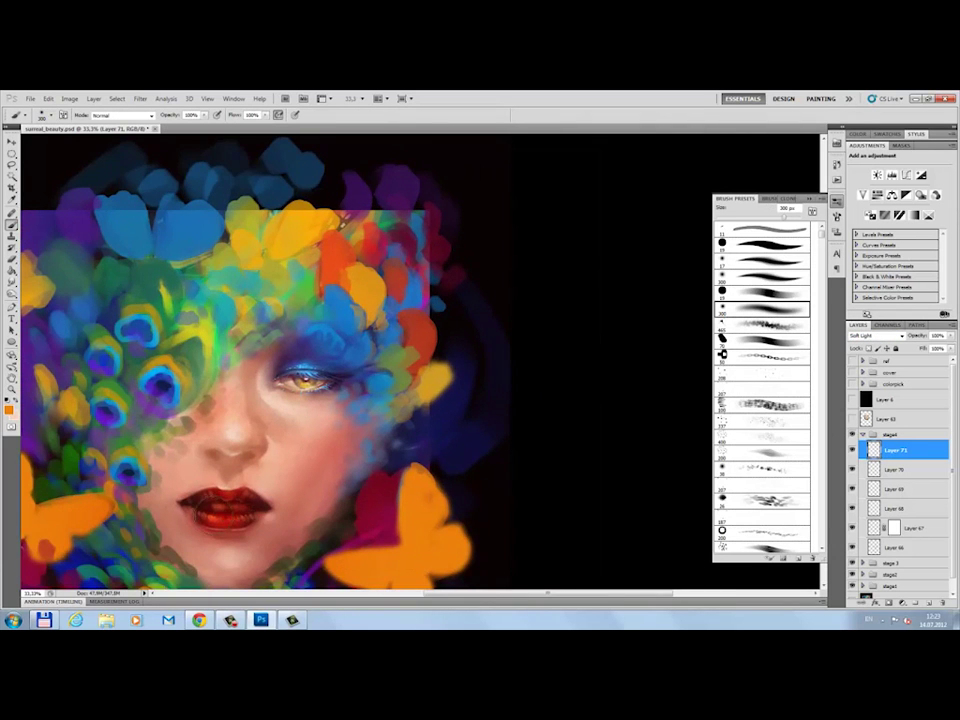
{"action": "left_click_drag", "start_coordinate": [153, 374], "coordinate": [288, 339]}
{"action": "key", "text": "ctrl+shift+alt+n"}
- Pick a small 19 px brush preset and a red foreground colour
{"action": "left_click", "coordinate": [740, 339]}
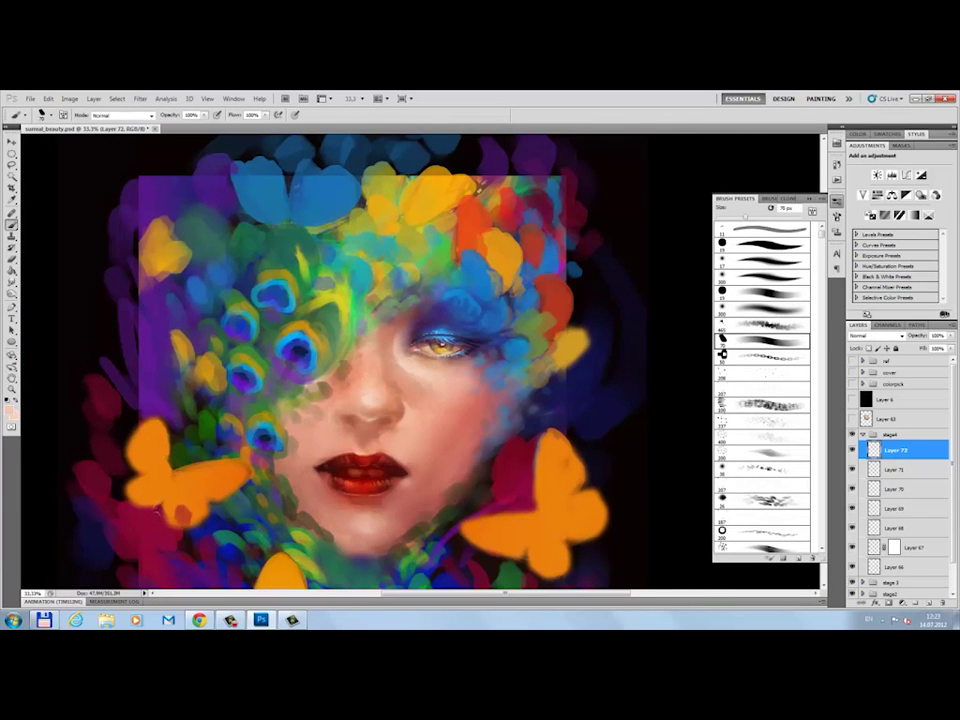
{"action": "left_click", "coordinate": [722, 353]}
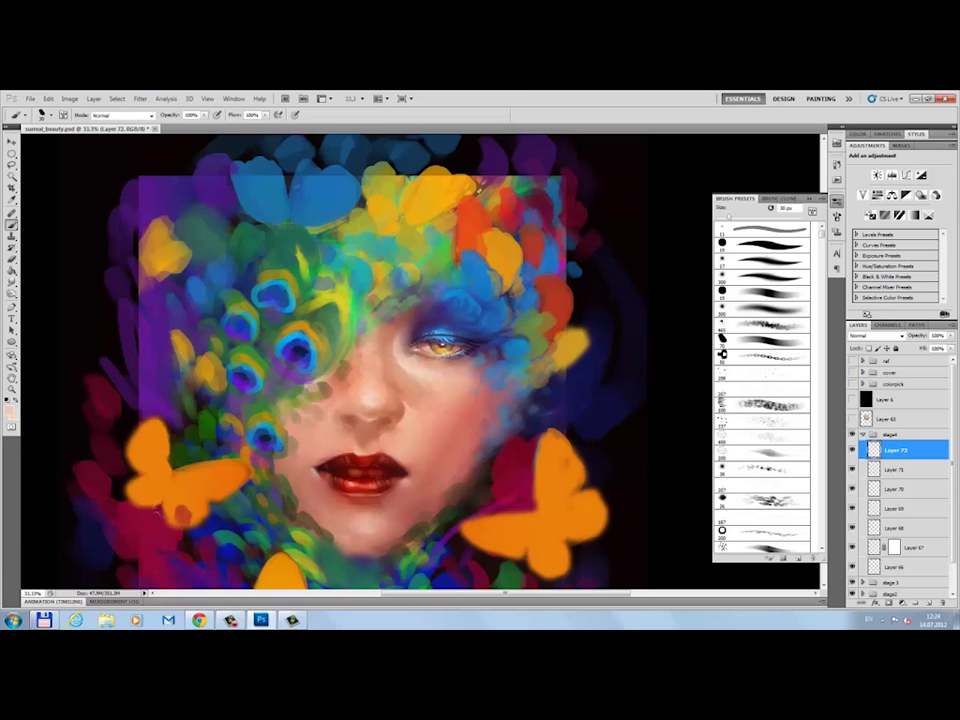
{"action": "left_click", "coordinate": [722, 340]}
{"action": "left_click", "coordinate": [740, 242]}
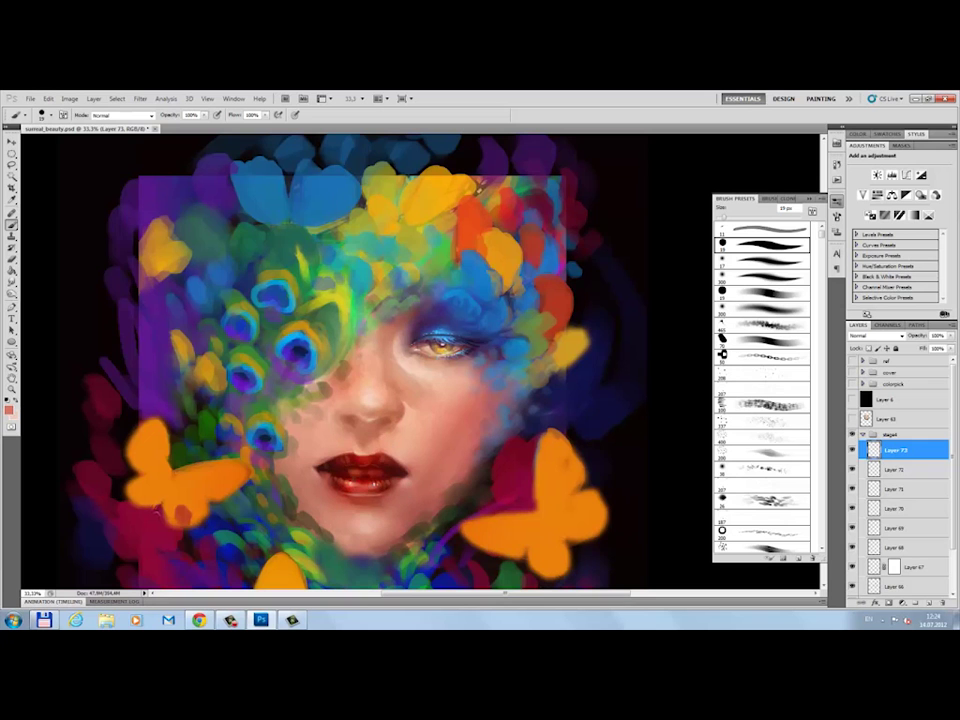
{"action": "left_click", "coordinate": [276, 342], "text": "alt"}
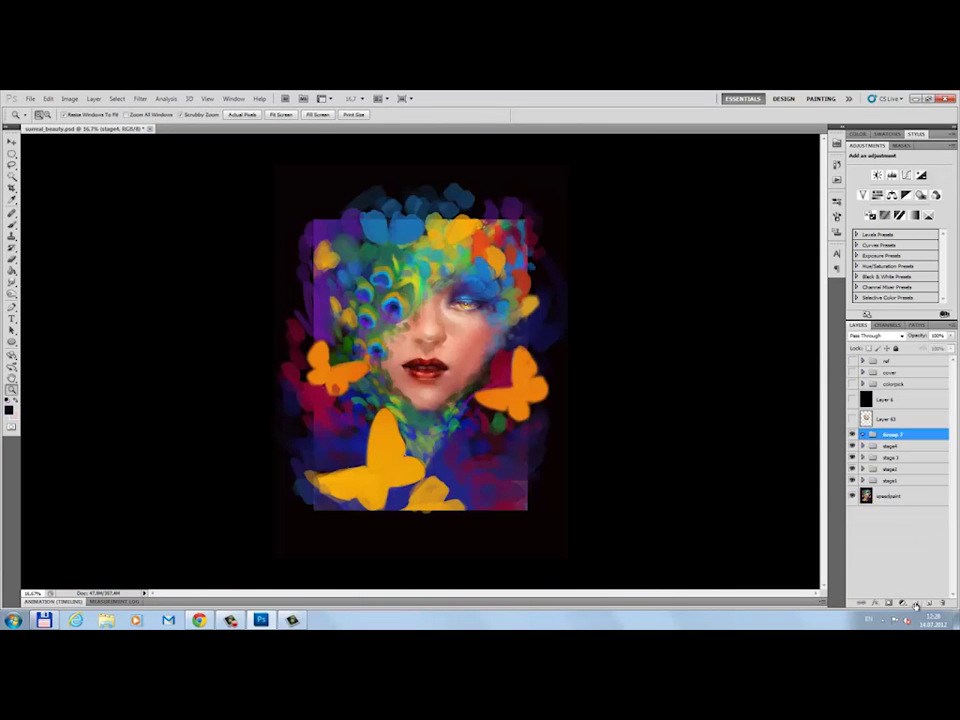
- Add Brightness/Contrast lowering contrast, then Color Balance nudging midtones toward yellow and cyan
{"action": "left_click", "coordinate": [903, 603]}
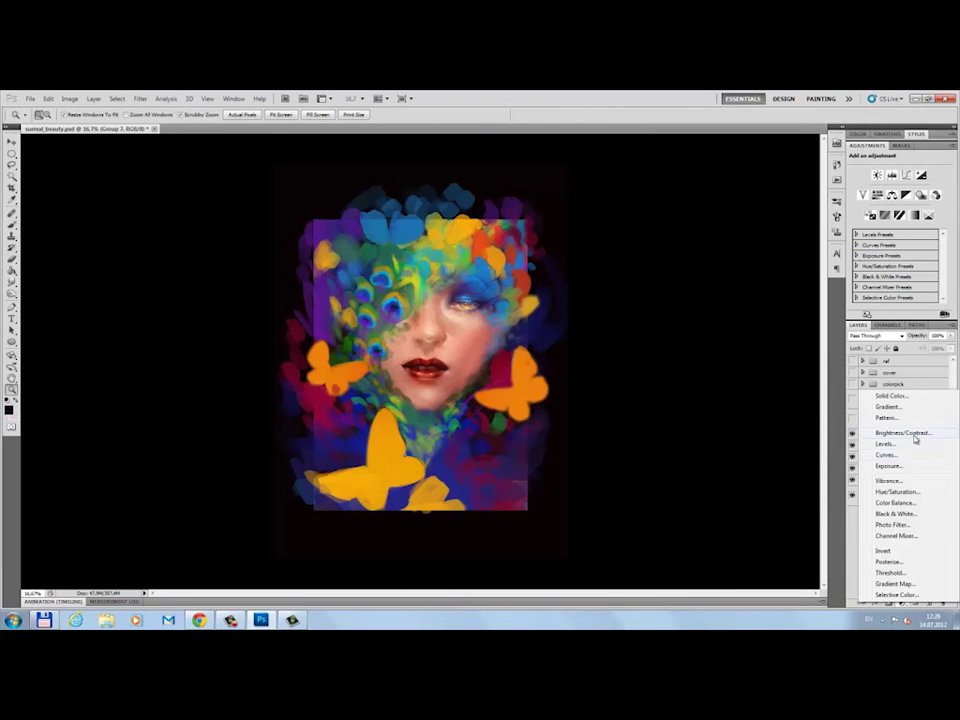
{"action": "left_click", "coordinate": [900, 431]}
{"action": "left_click_drag", "start_coordinate": [900, 203], "coordinate": [878, 207]}
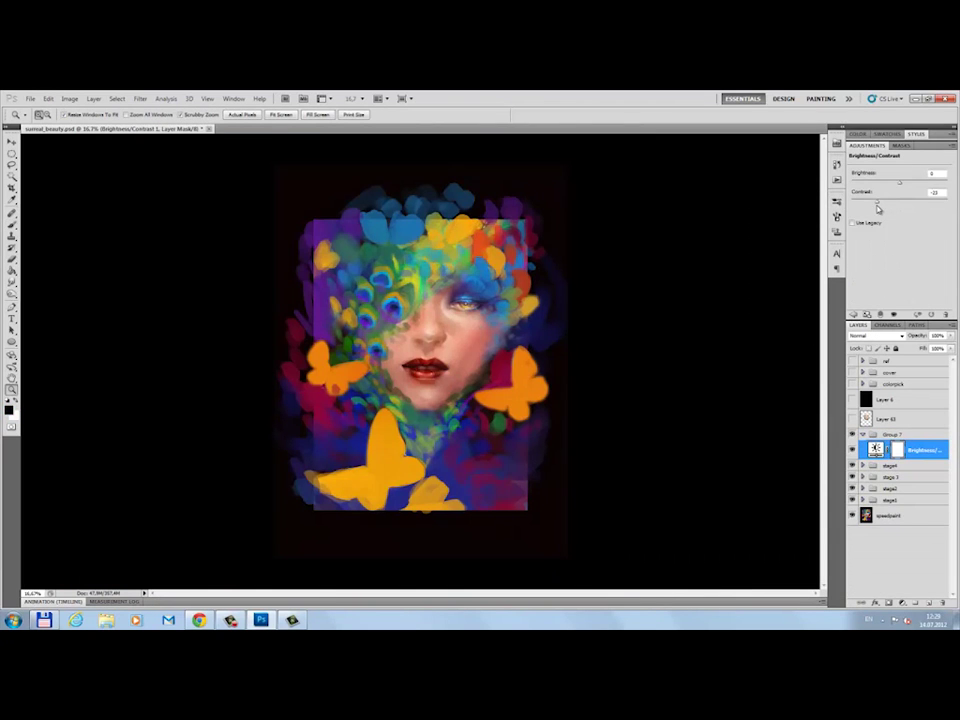
{"action": "left_click", "coordinate": [903, 603]}
{"action": "left_click", "coordinate": [910, 503]}
{"action": "left_click_drag", "start_coordinate": [887, 264], "coordinate": [884, 267]}
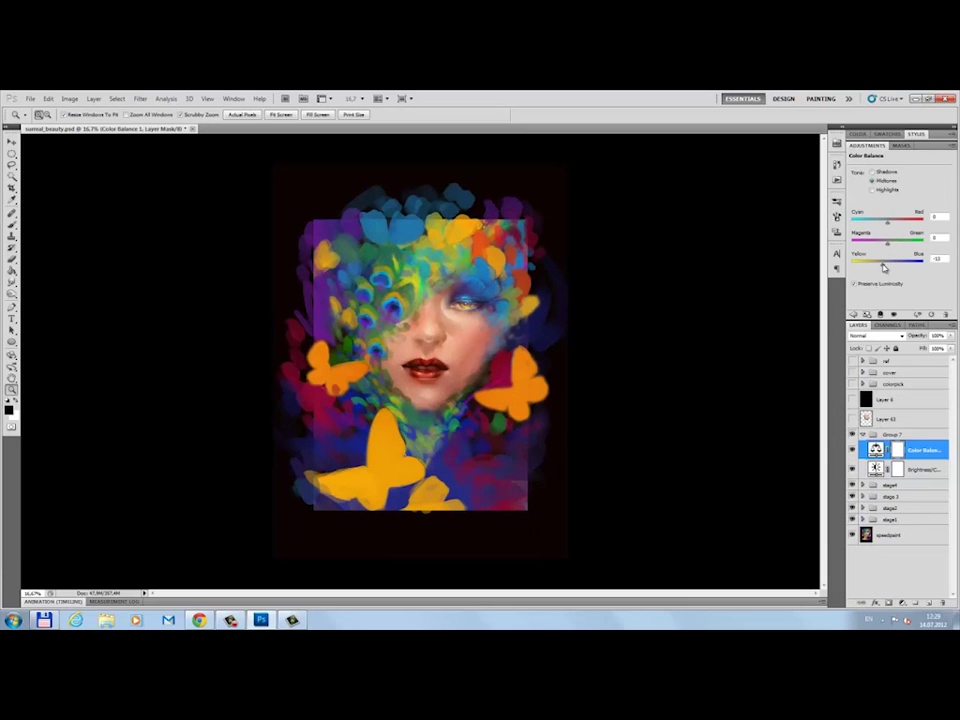
{"action": "left_click_drag", "start_coordinate": [887, 222], "coordinate": [887, 221]}
- Add a Levels adjustment and set the new layer to Soft Light
{"action": "left_click", "coordinate": [903, 603]}
{"action": "left_click", "coordinate": [903, 538]}
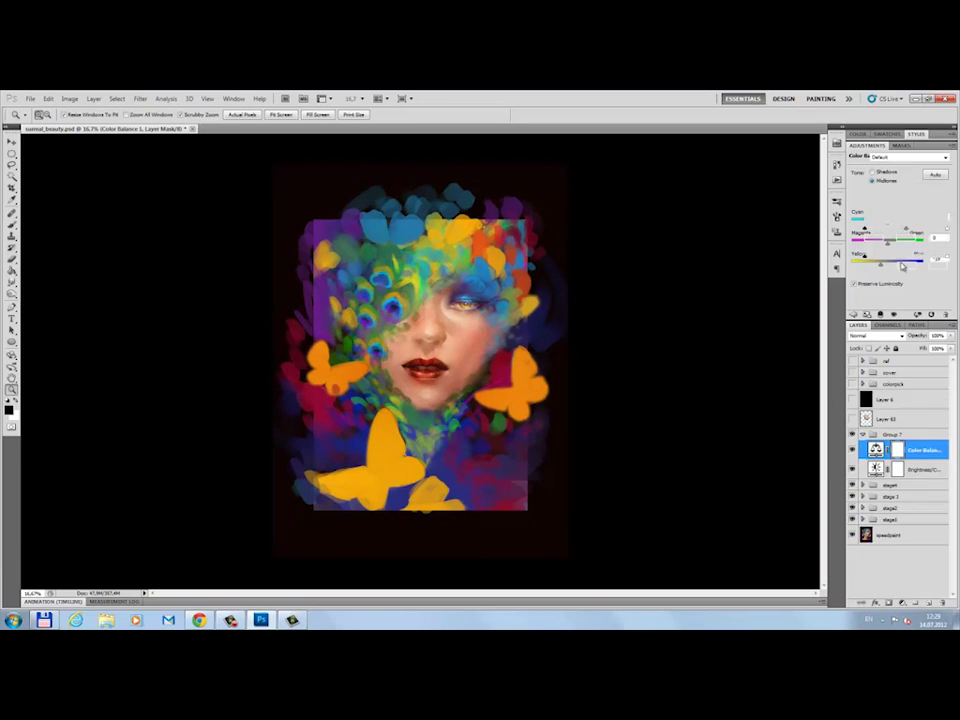
{"action": "left_click", "coordinate": [875, 336]}
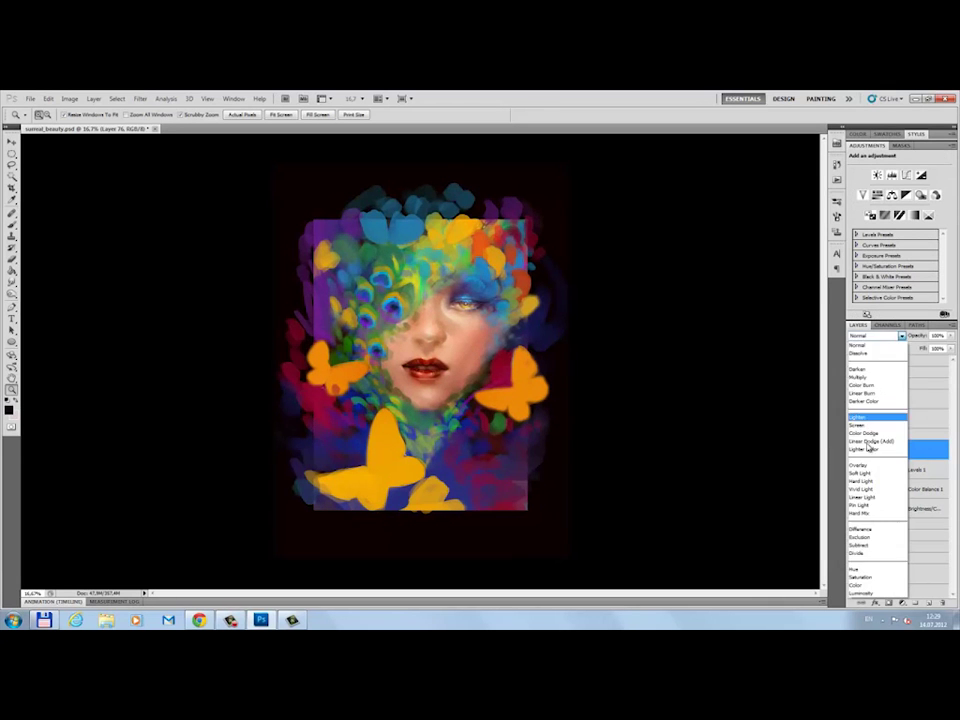
{"action": "left_click", "coordinate": [875, 470]}
- Size the soft brush from 1000 px down to 200 px for painting the mask
{"action": "left_click", "coordinate": [836, 202]}
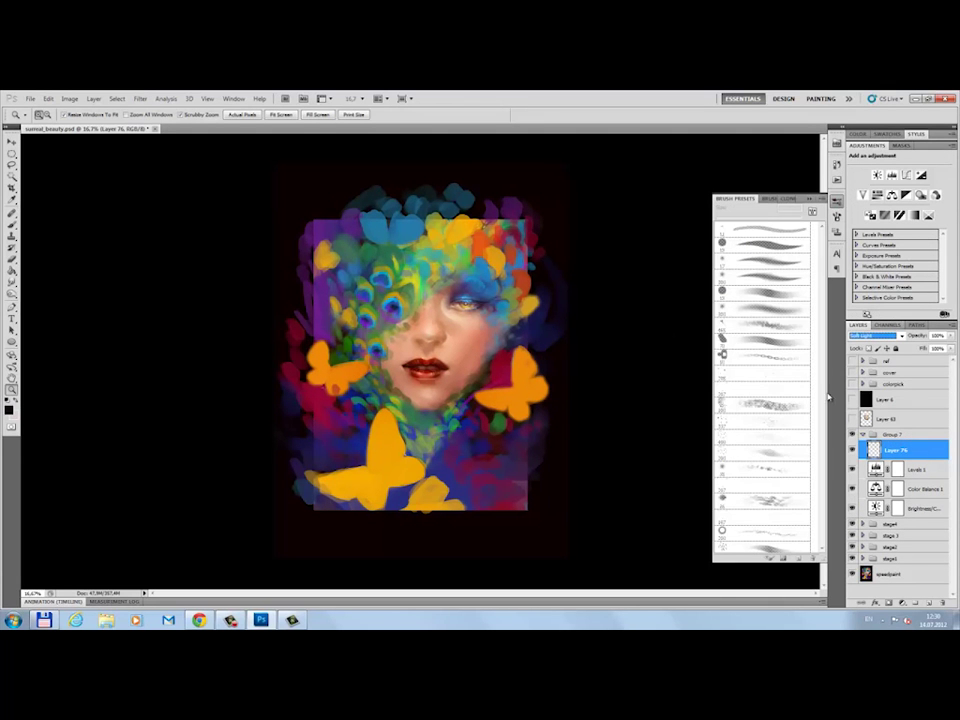
{"action": "key", "text": "b"}
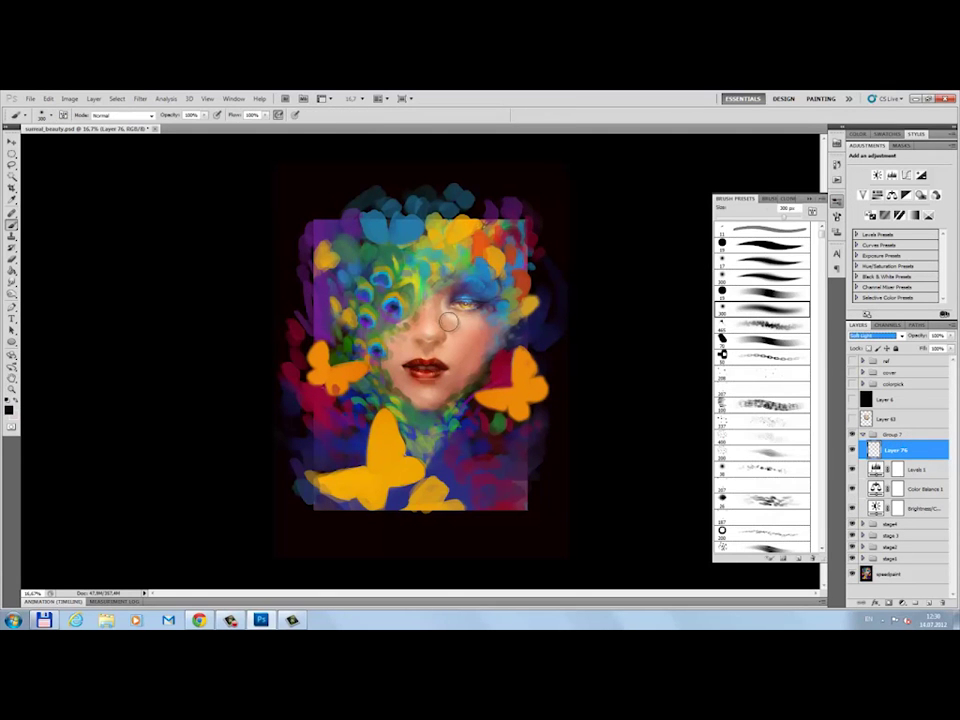
{"action": "left_click_drag", "start_coordinate": [777, 229], "coordinate": [800, 229]}
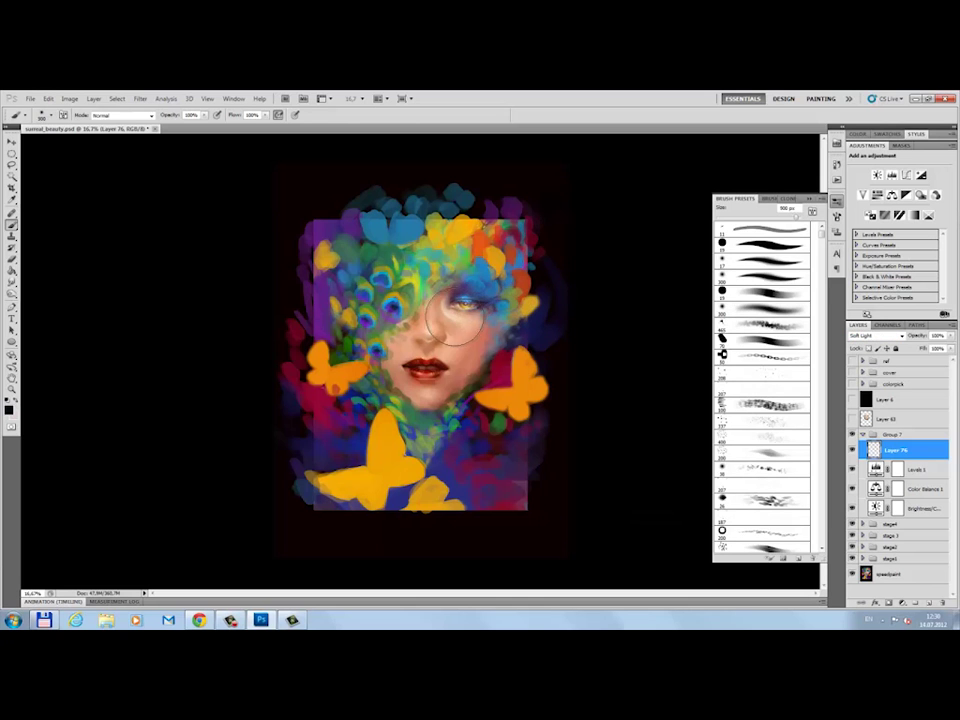
{"action": "key", "text": "bracketleft"}
{"action": "key", "text": "bracketleft"}
{"action": "key", "text": "bracketleft"}
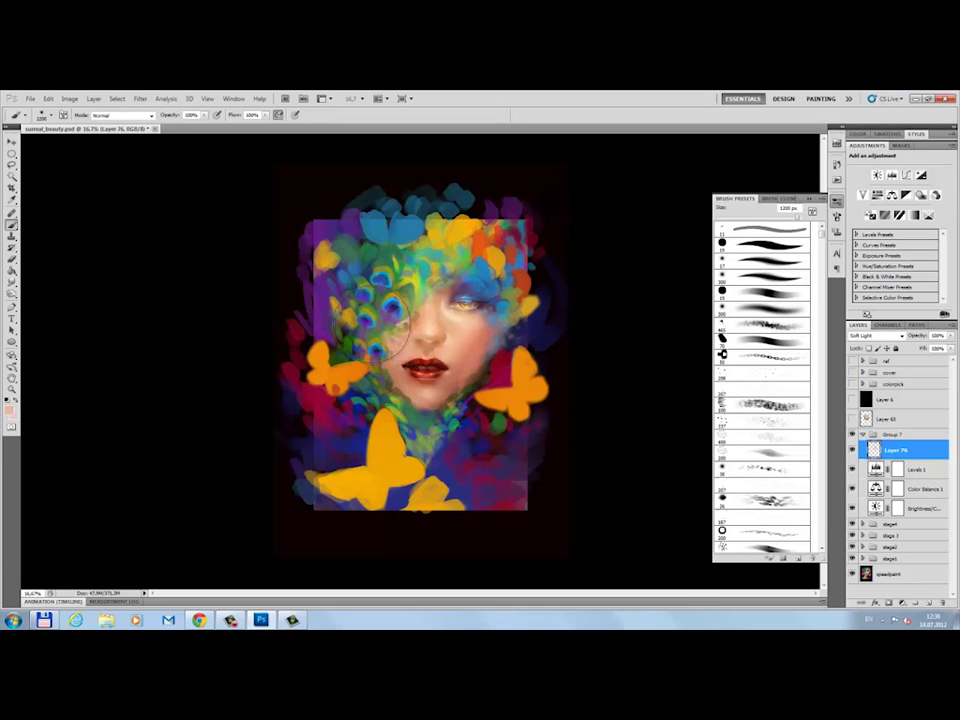
{"action": "key", "text": "bracketleft"}
{"action": "key", "text": "bracketleft"}
{"action": "key", "text": "bracketleft"}
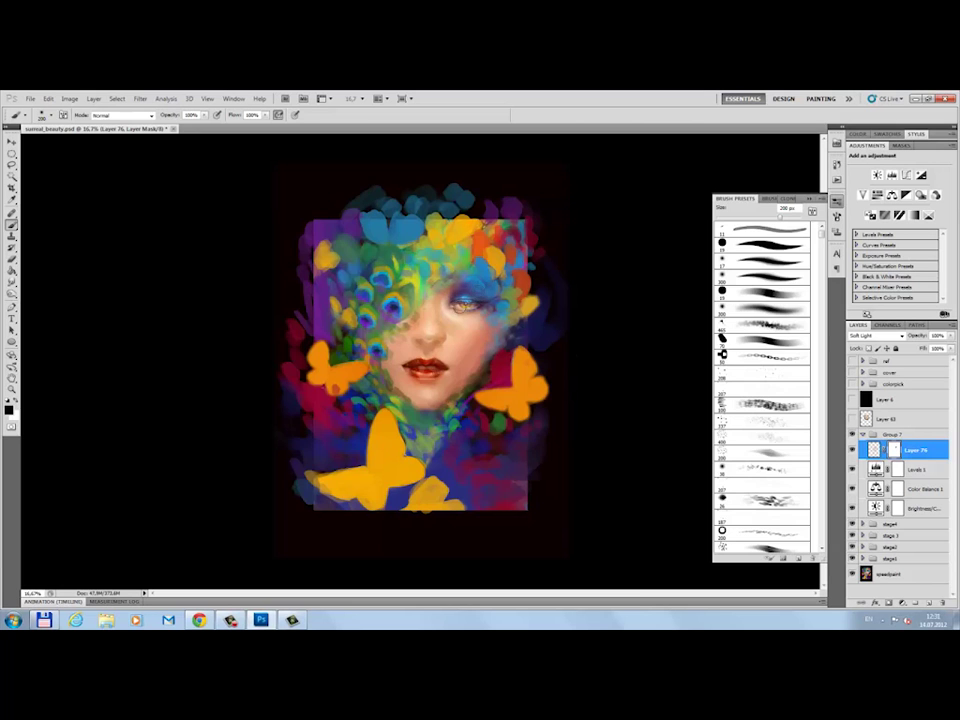
{"action": "key", "text": "ctrl+plus"}
{"action": "key", "text": "ctrl+plus"}
{"action": "key", "text": "ctrl+plus"}
- Sample skin with a 26 px brush on a new layer, then add a Color-mode lip layer
{"action": "key", "text": "ctrl+shift+alt+n"}
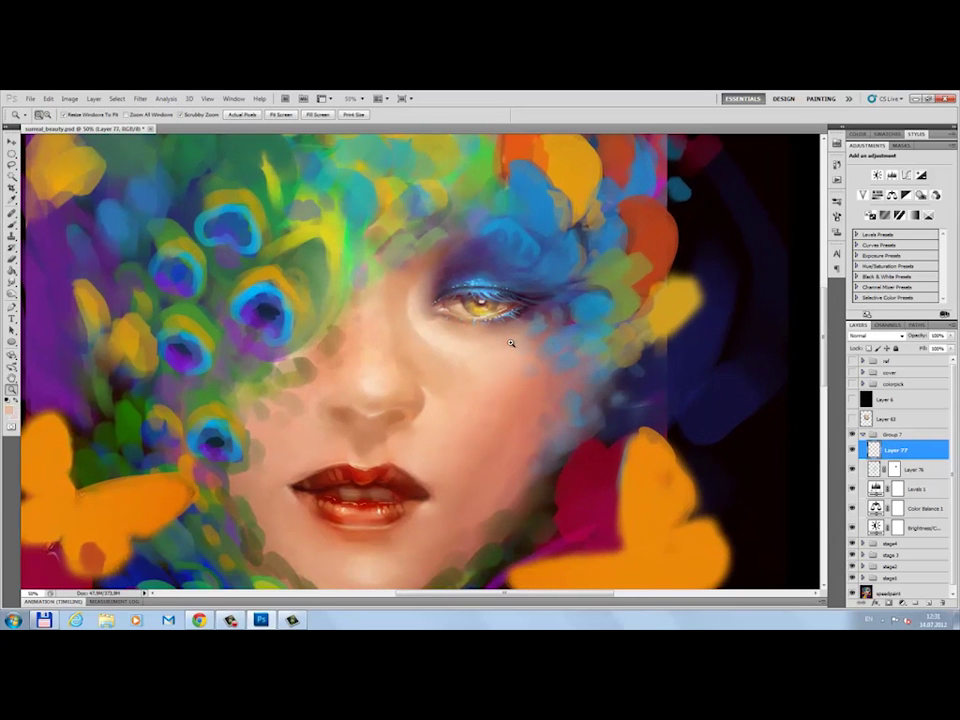
{"action": "left_click", "coordinate": [760, 342]}
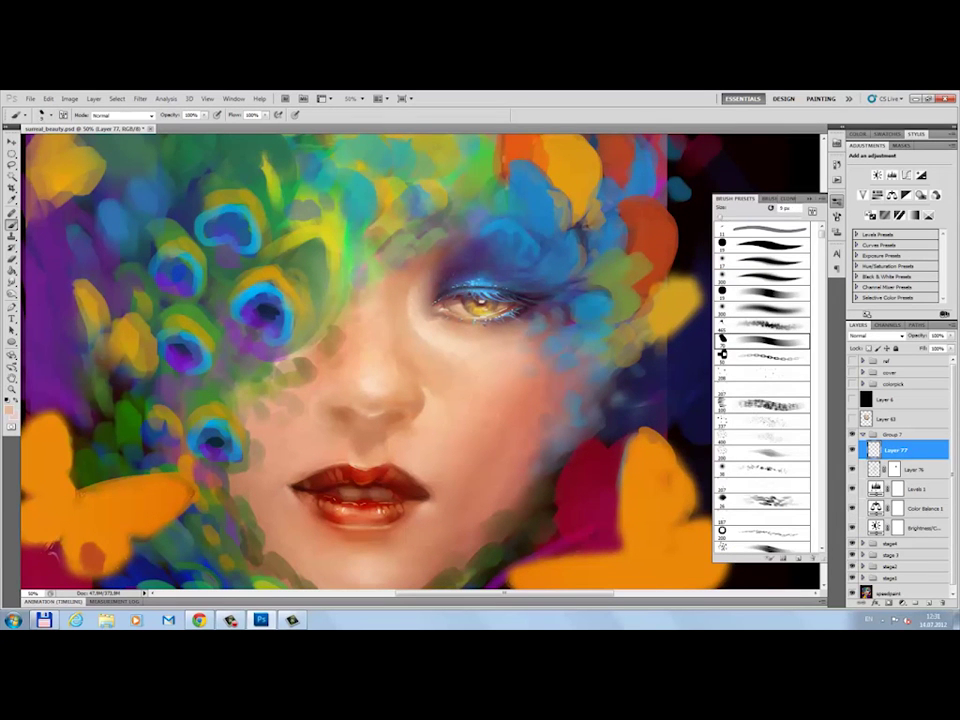
{"action": "left_click", "coordinate": [379, 239]}
{"action": "left_click", "coordinate": [423, 327], "text": "alt"}
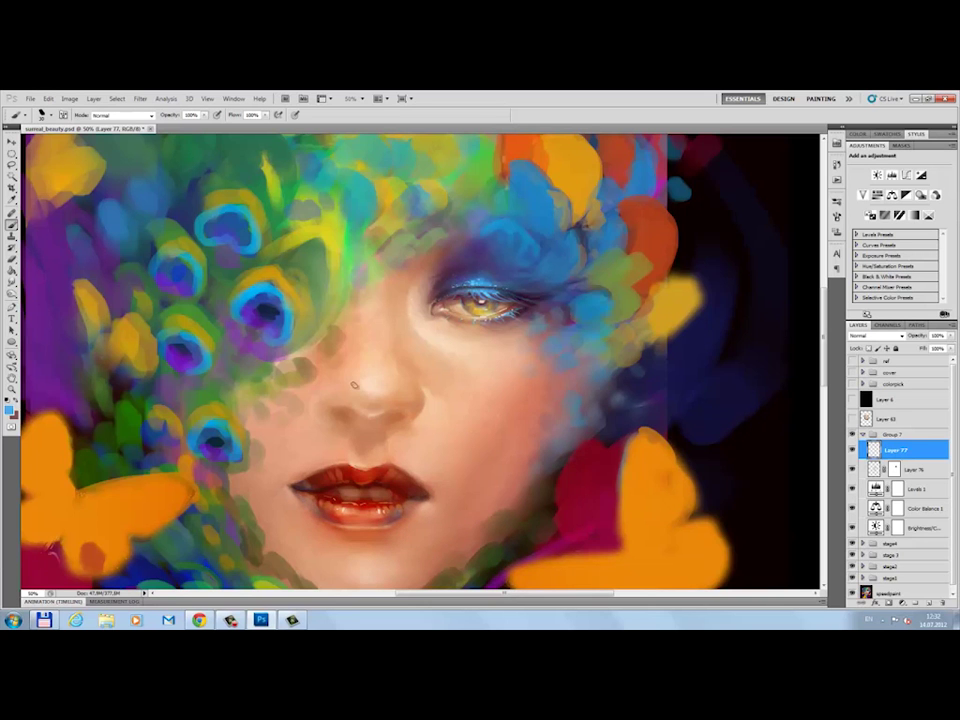
{"action": "key", "text": "ctrl+shift+alt+n"}
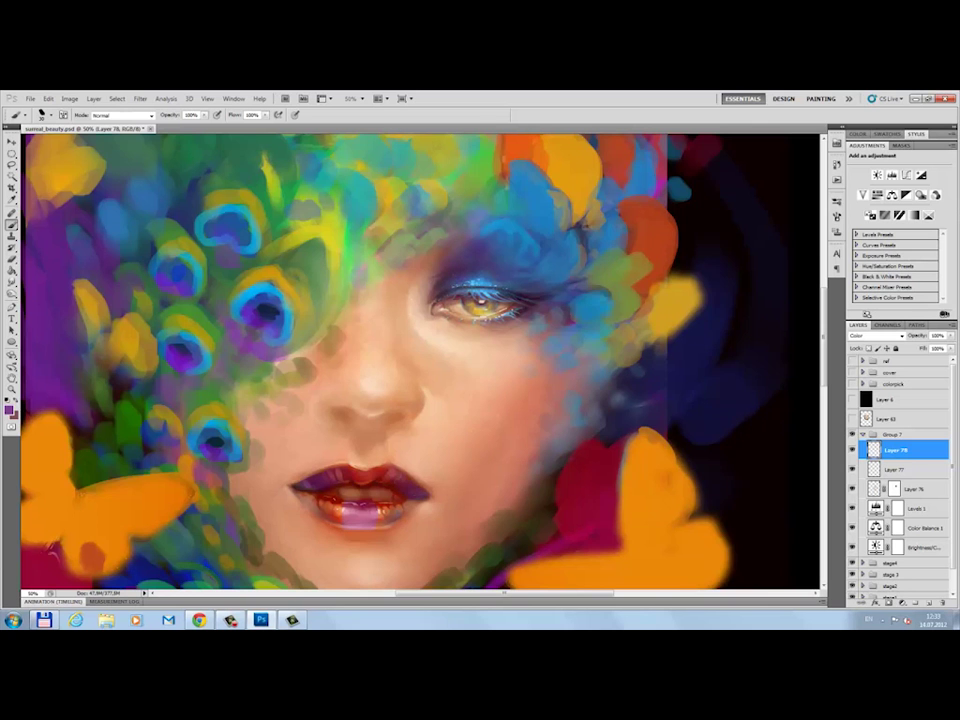
{"action": "left_click", "coordinate": [283, 385], "text": "alt"}
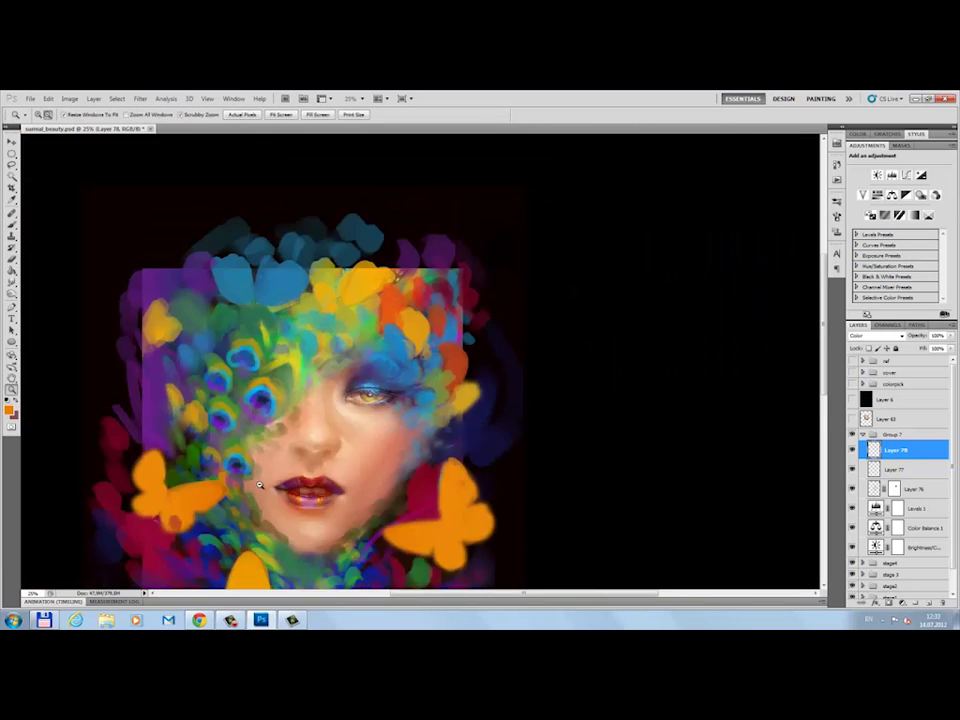
- Sample pale pink, dark red and orange lip tones and add a layer above Layer 79
{"action": "left_click_drag", "start_coordinate": [322, 449], "coordinate": [480, 476]}
{"action": "left_click", "coordinate": [396, 354], "text": "alt"}
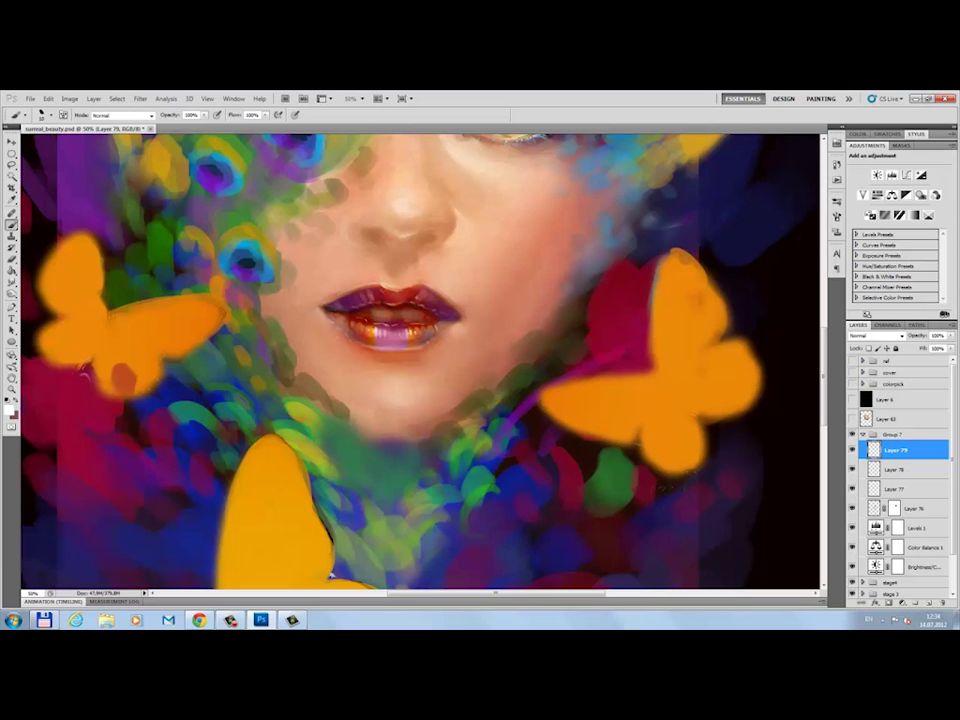
{"action": "left_click", "coordinate": [251, 232], "text": "alt"}
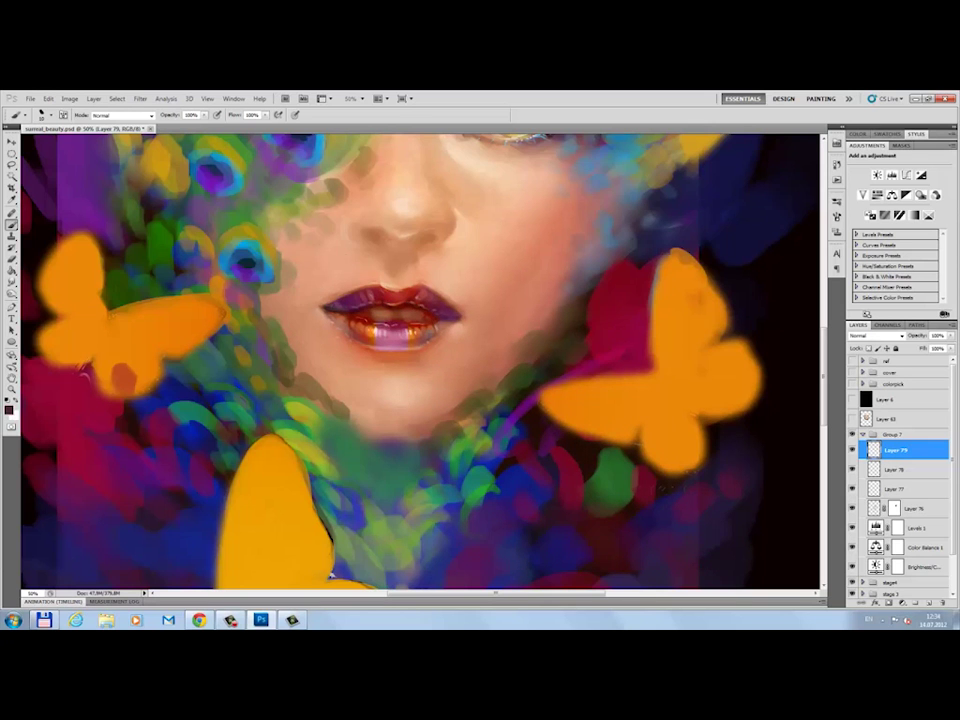
{"action": "left_click", "coordinate": [926, 603]}
{"action": "left_click", "coordinate": [836, 201]}
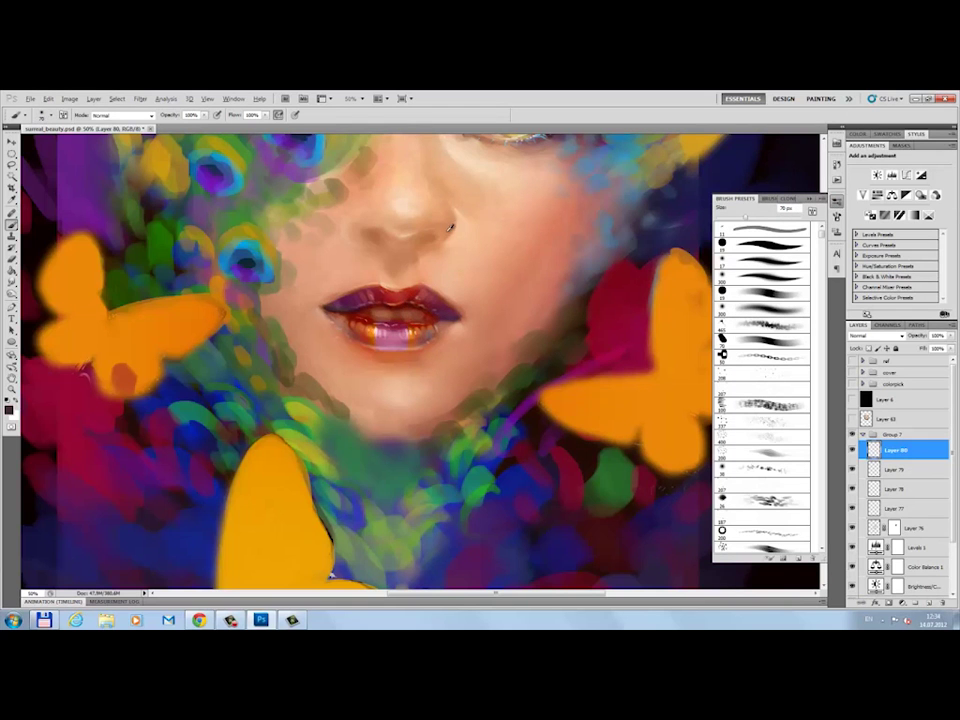
{"action": "left_click", "coordinate": [466, 313], "text": "alt"}
{"action": "left_click", "coordinate": [391, 280], "text": "alt"}
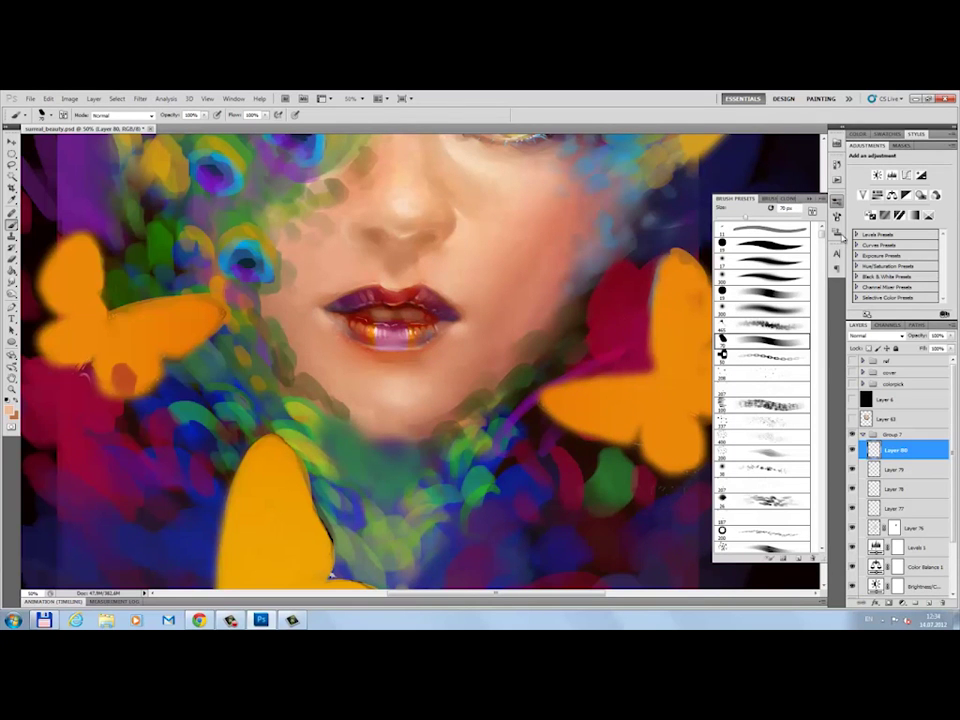
{"action": "left_click", "coordinate": [408, 357]}
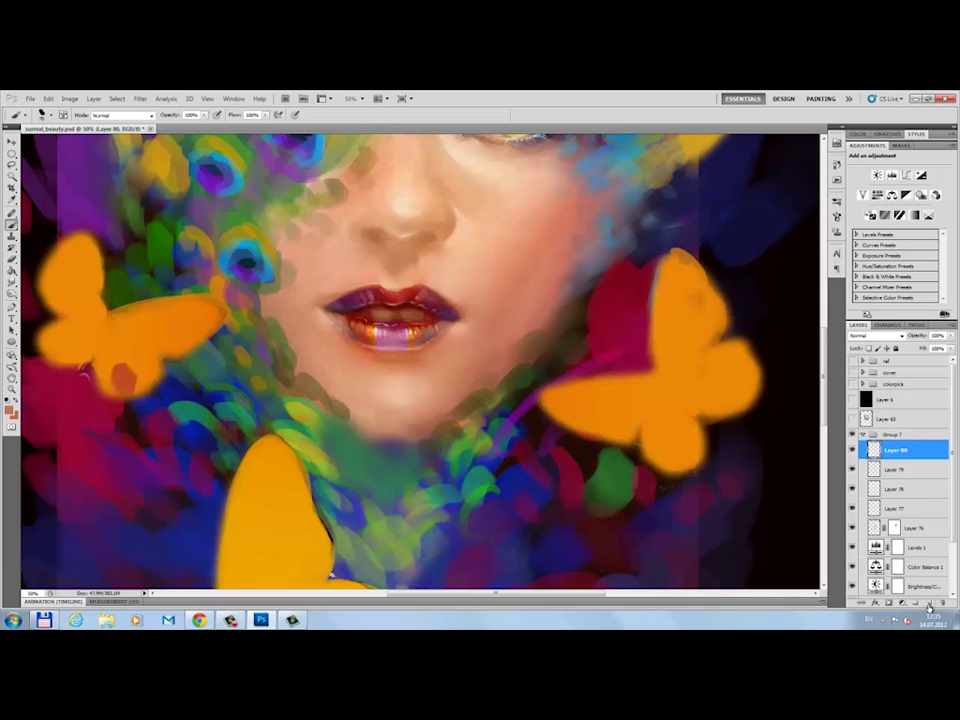
- Add a Multiply layer for the lips and erase at 30% opacity
{"action": "key", "text": "ctrl+shift+alt+n"}
{"action": "left_click", "coordinate": [875, 336]}
{"action": "left_click", "coordinate": [875, 376]}
{"action": "key", "text": "Return"}
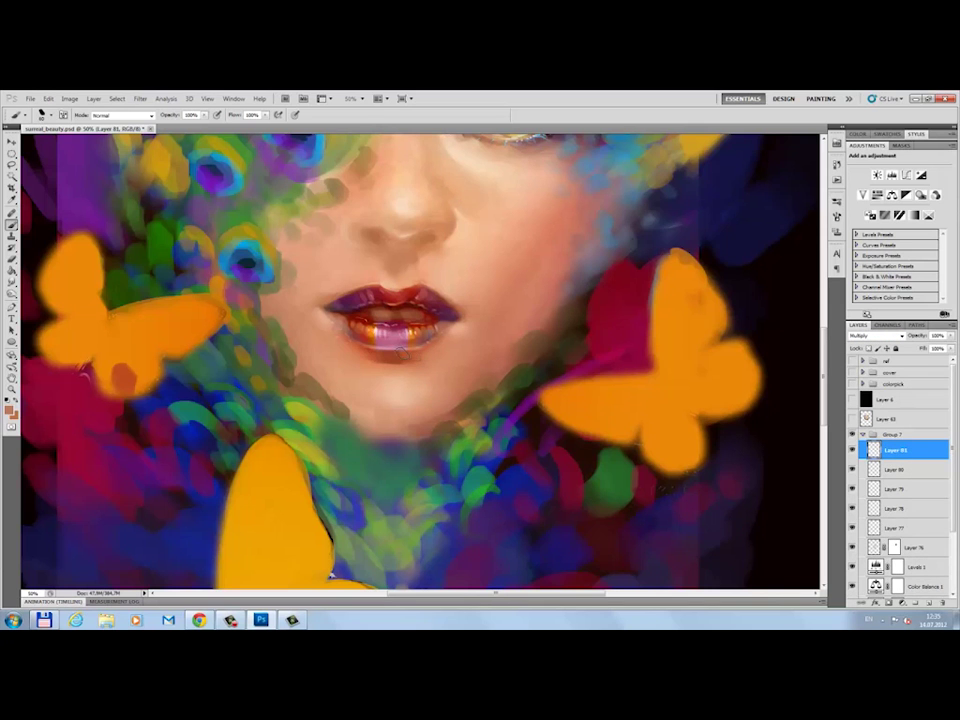
{"action": "key", "text": "e"}
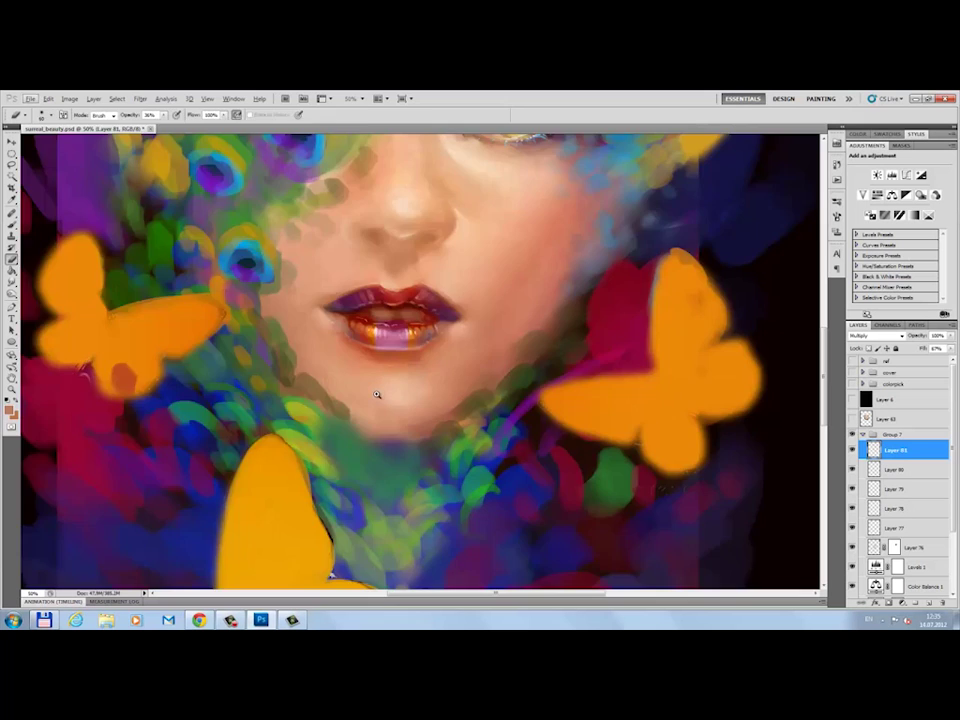
{"action": "left_click", "coordinate": [380, 410], "text": "alt"}
{"action": "left_click", "coordinate": [388, 322]}
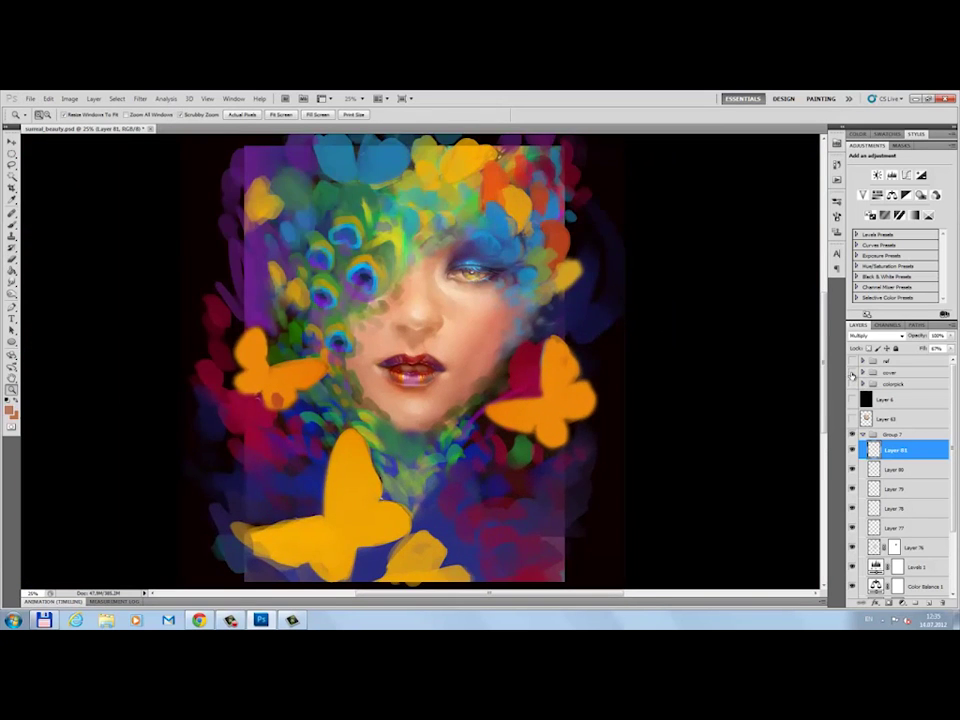
- Set the layer to Overlay and add a new Normal layer above Layer 82
{"action": "left_click", "coordinate": [875, 336]}
{"action": "left_click", "coordinate": [858, 465]}
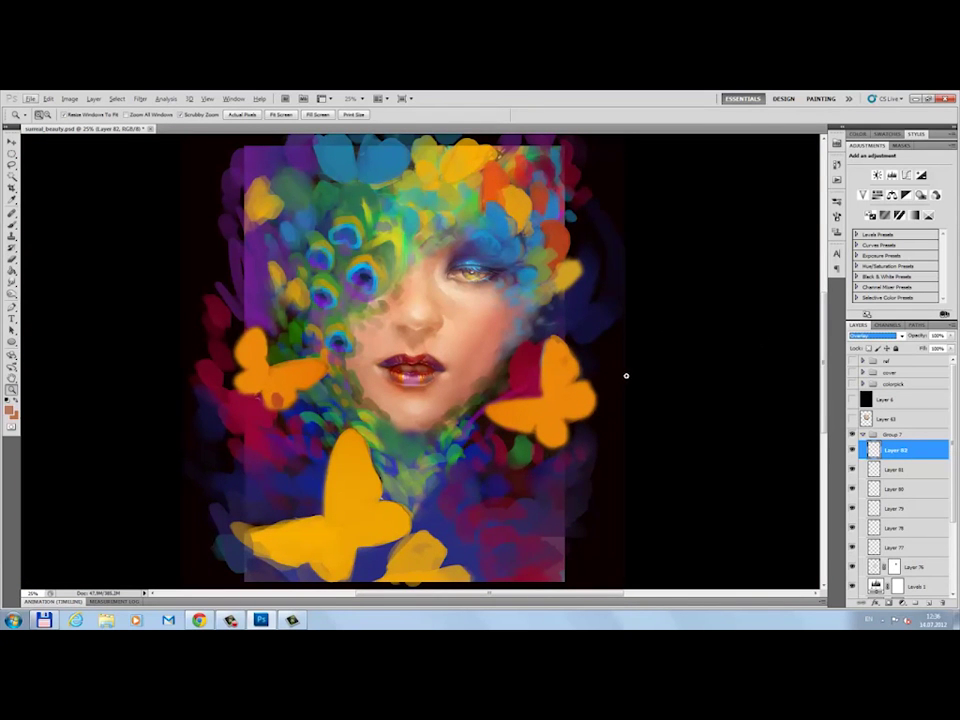
{"action": "left_click", "coordinate": [836, 201]}
{"action": "key", "text": "ctrl+shift+alt+n"}
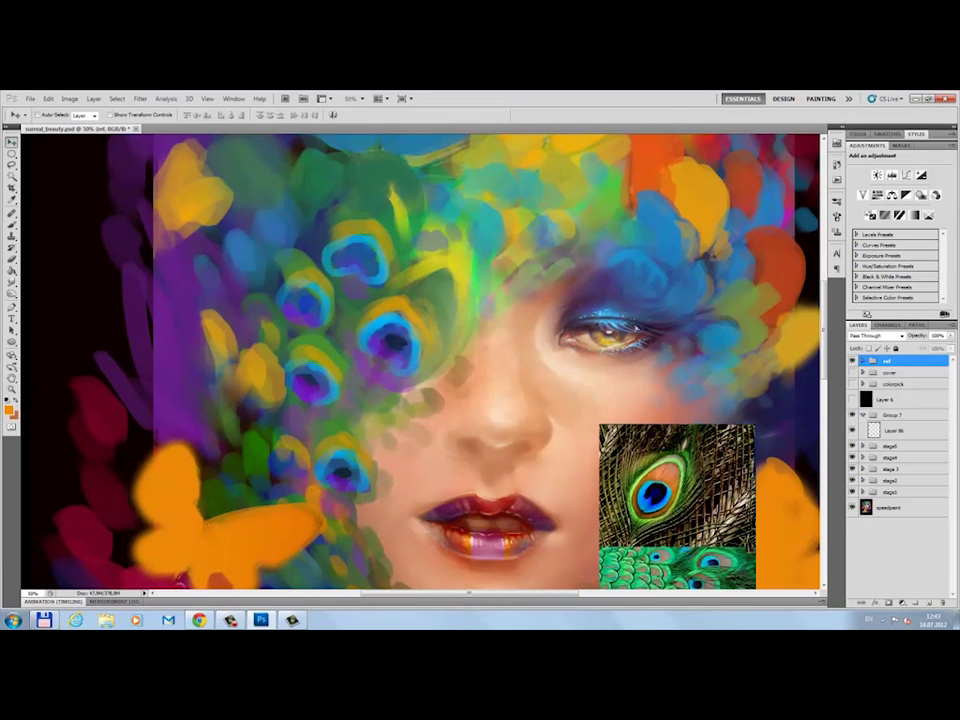
- On Layer 86, paint sampled green strokes from the nose toward the peacock eye
{"action": "left_click_drag", "start_coordinate": [677, 507], "coordinate": [645, 307]}
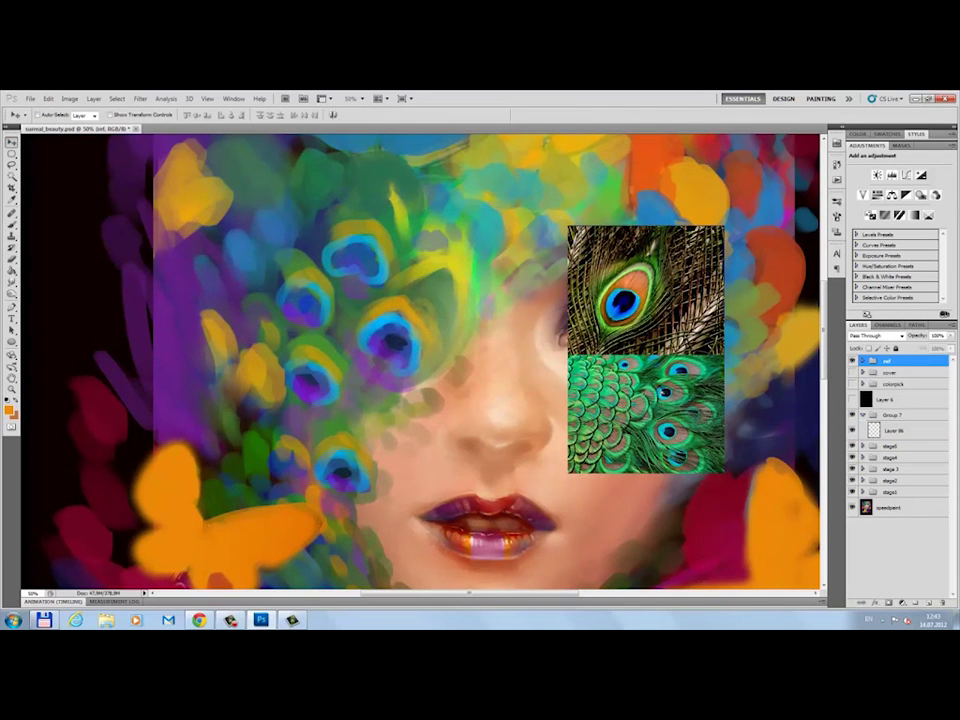
{"action": "left_click", "coordinate": [893, 430]}
{"action": "key", "text": "b"}
{"action": "scroll", "coordinate": [420, 360], "scroll_direction": "down", "scroll_amount": 1}
{"action": "left_click", "coordinate": [440, 270], "text": "alt"}
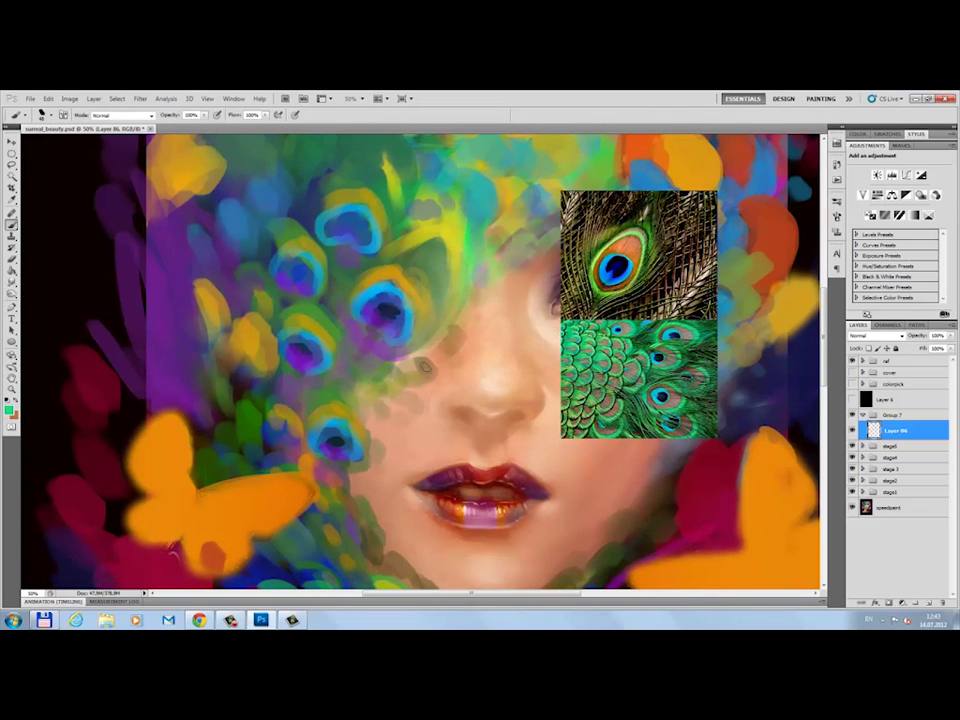
{"action": "left_click", "coordinate": [452, 336]}
{"action": "left_click_drag", "start_coordinate": [440, 345], "coordinate": [360, 400]}
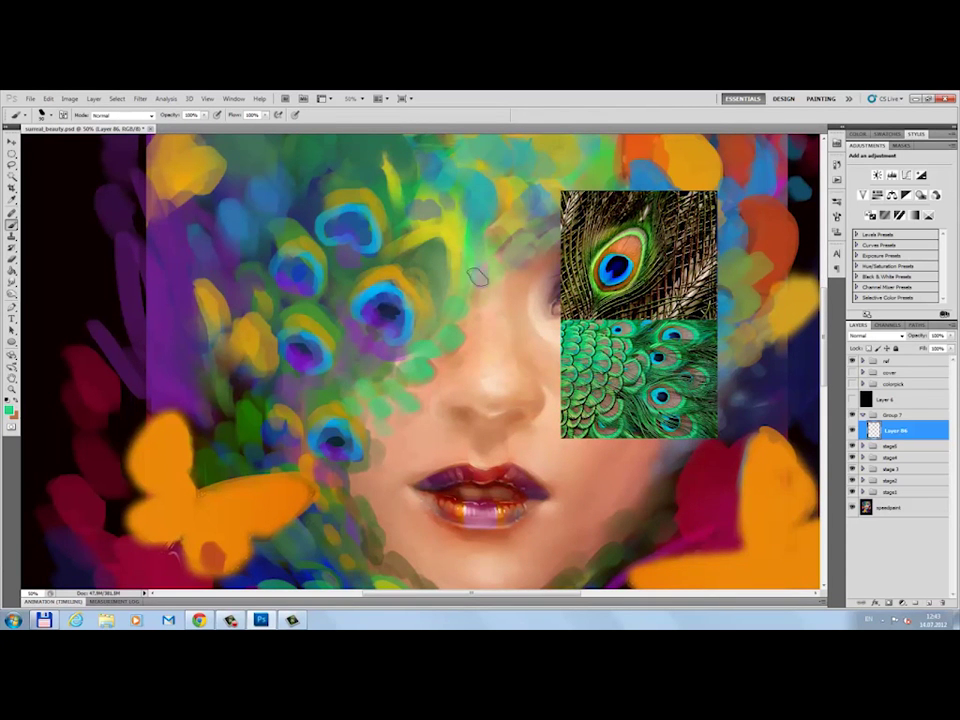
- Darken the centres of three peacock eyes and brighten their blue rings
{"action": "mouse_move", "coordinate": [246, 437]}
{"action": "left_mouse_down"}
{"action": "mouse_move", "coordinate": [191, 406]}
{"action": "mouse_move", "coordinate": [216, 396]}
{"action": "left_mouse_up"}
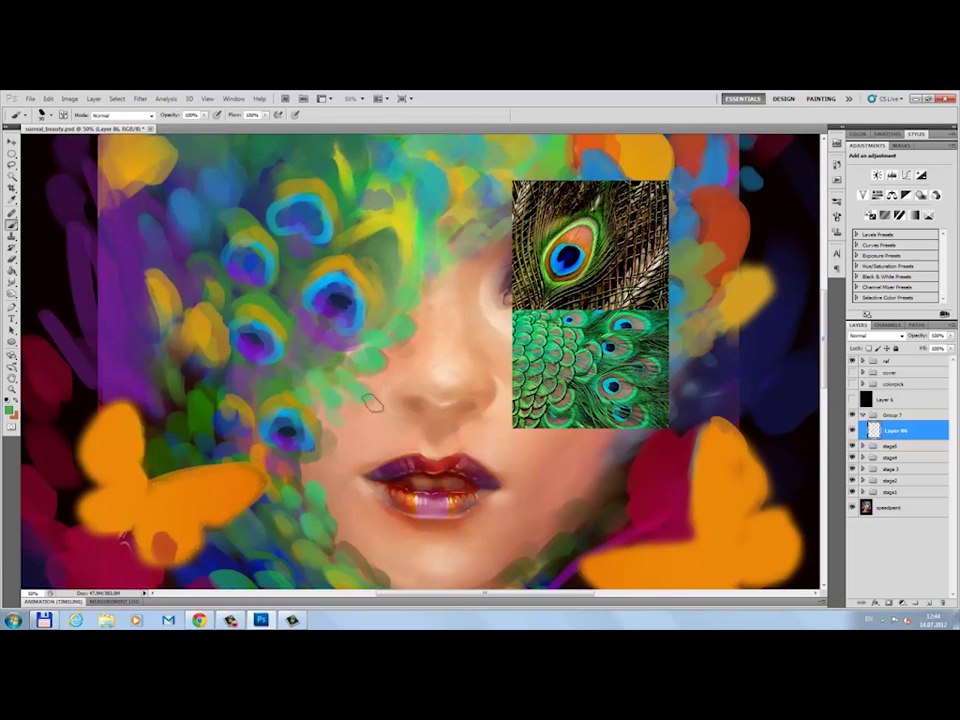
{"action": "left_click", "coordinate": [525, 377], "text": "alt"}
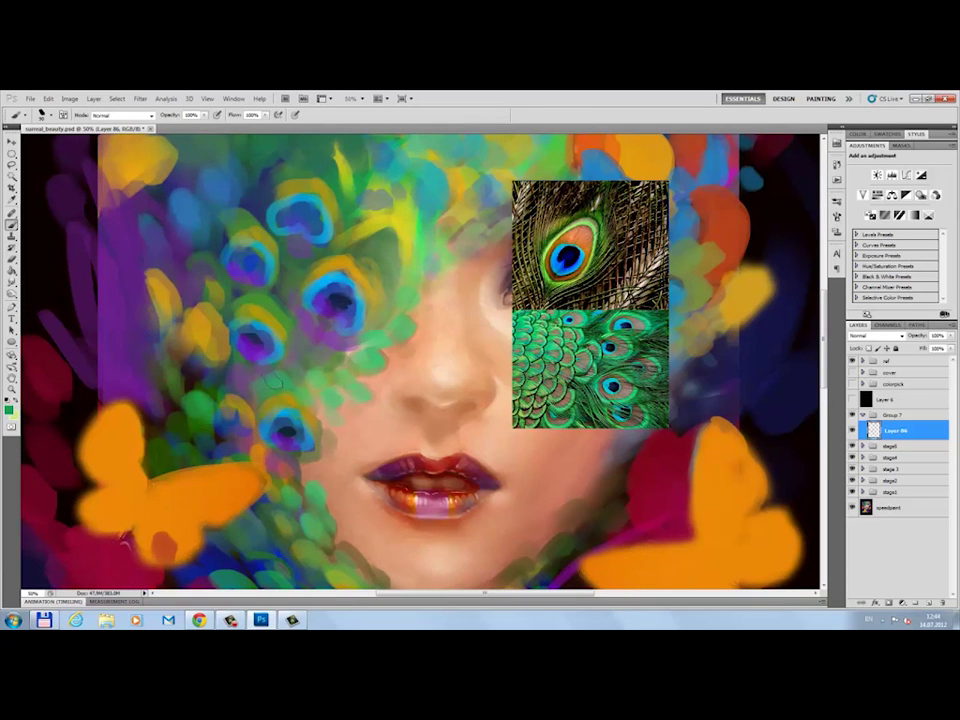
{"action": "left_click_drag", "start_coordinate": [206, 294], "coordinate": [190, 319]}
{"action": "left_click_drag", "start_coordinate": [318, 318], "coordinate": [324, 330]}
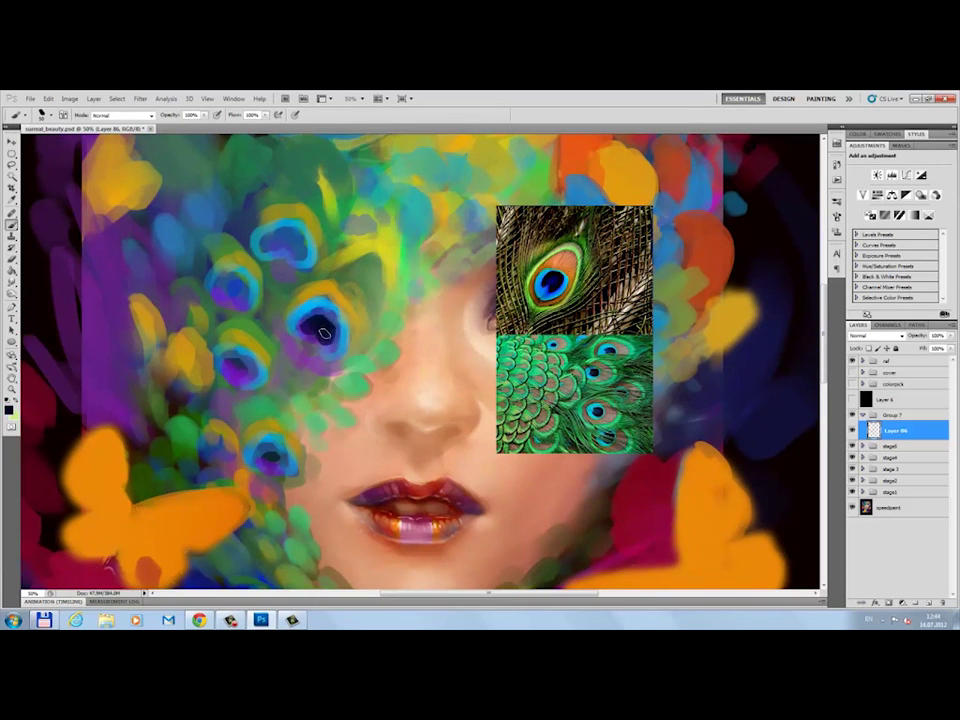
{"action": "left_click_drag", "start_coordinate": [234, 360], "coordinate": [244, 372]}
{"action": "left_click_drag", "start_coordinate": [290, 238], "coordinate": [252, 248]}
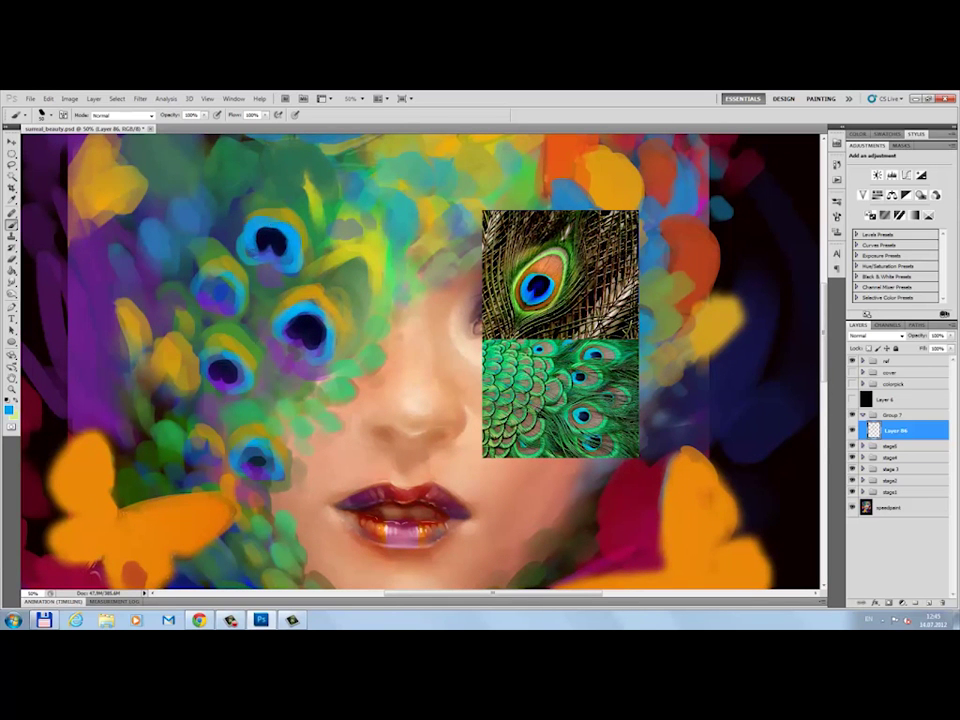
{"action": "left_click_drag", "start_coordinate": [320, 312], "coordinate": [276, 334]}
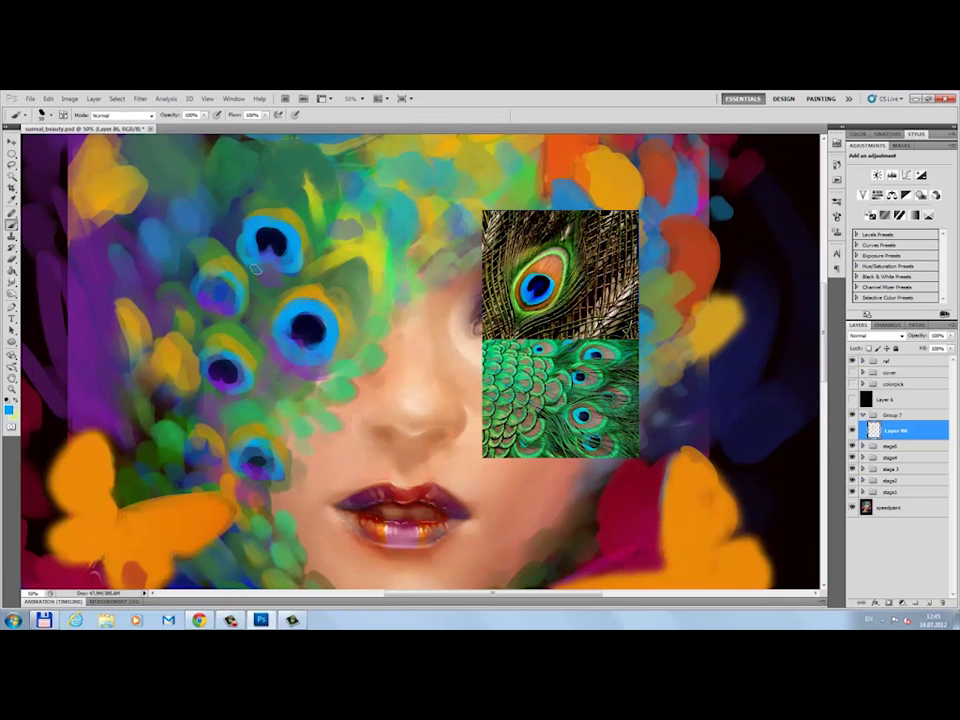
- Paint orange around the upper and middle-left eyes and blue over the lower eye
{"action": "left_click", "coordinate": [338, 306], "text": "alt"}
{"action": "left_click_drag", "start_coordinate": [300, 228], "coordinate": [238, 215]}
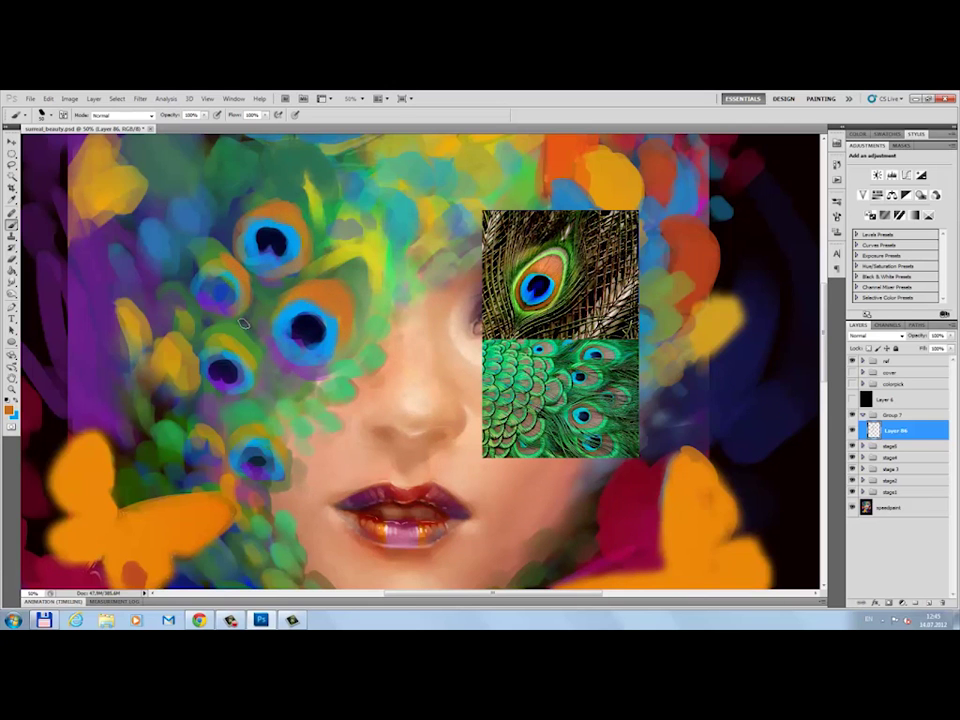
{"action": "mouse_move", "coordinate": [255, 320]}
{"action": "left_mouse_down"}
{"action": "mouse_move", "coordinate": [237, 338]}
{"action": "mouse_move", "coordinate": [236, 278]}
{"action": "left_mouse_up"}
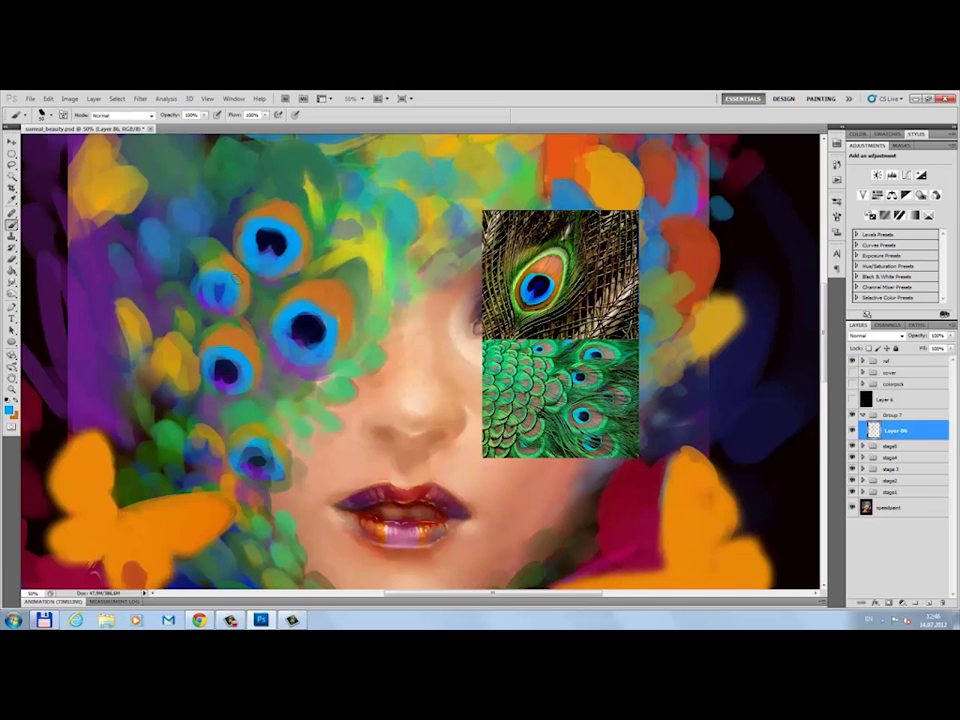
{"action": "key", "text": "x"}
{"action": "key", "text": "x"}
{"action": "left_click_drag", "start_coordinate": [258, 450], "coordinate": [264, 460]}
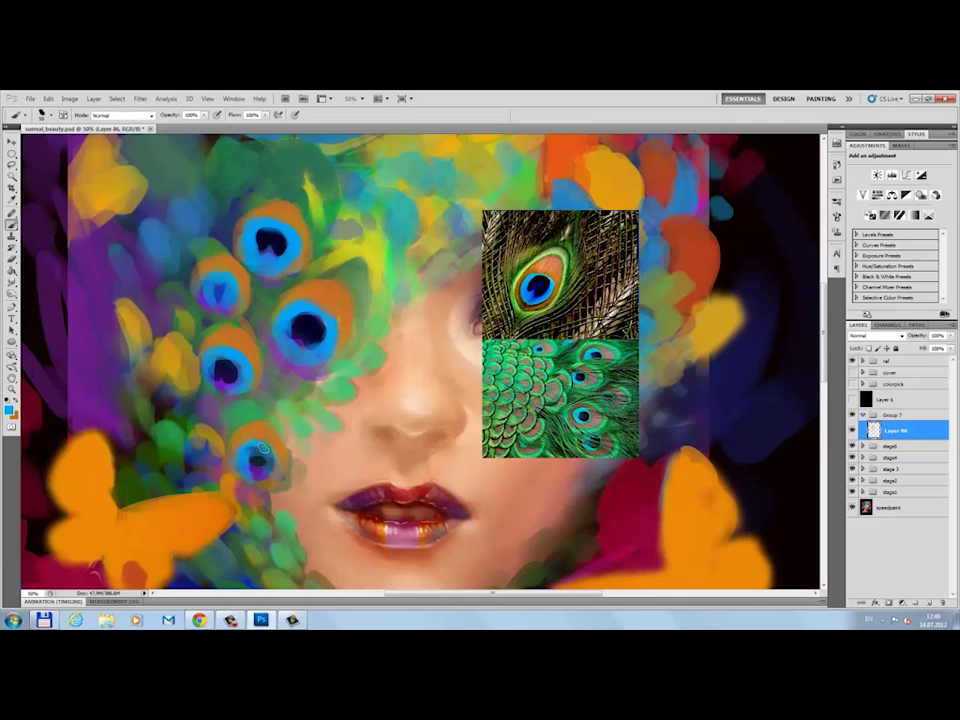
{"action": "key", "text": "x"}
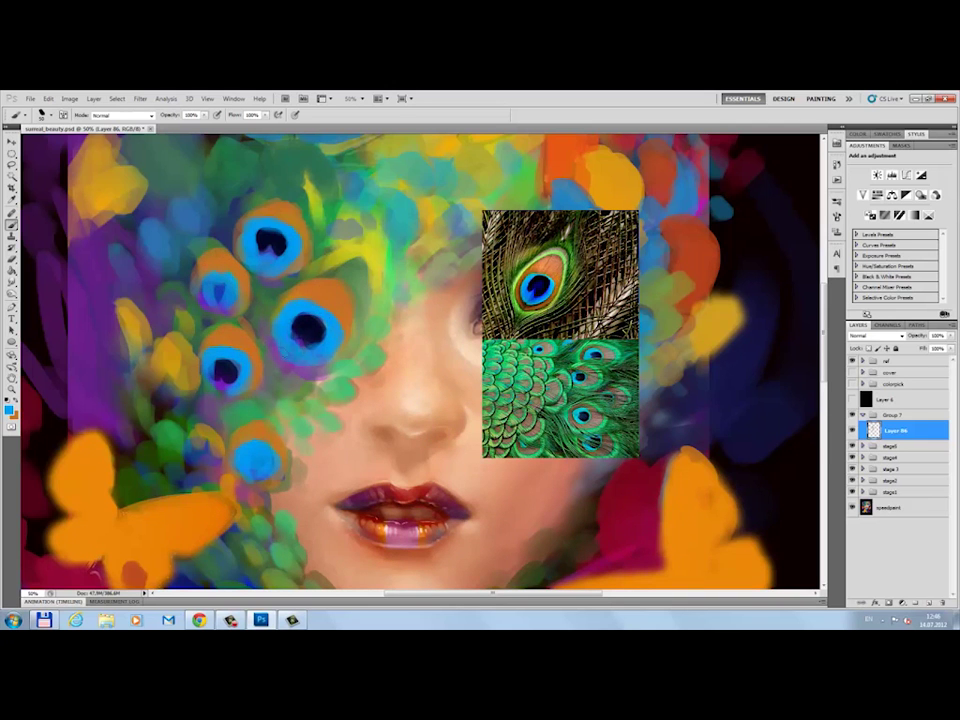
{"action": "left_click", "coordinate": [527, 279], "text": "alt"}
{"action": "left_click", "coordinate": [221, 354], "text": "alt"}
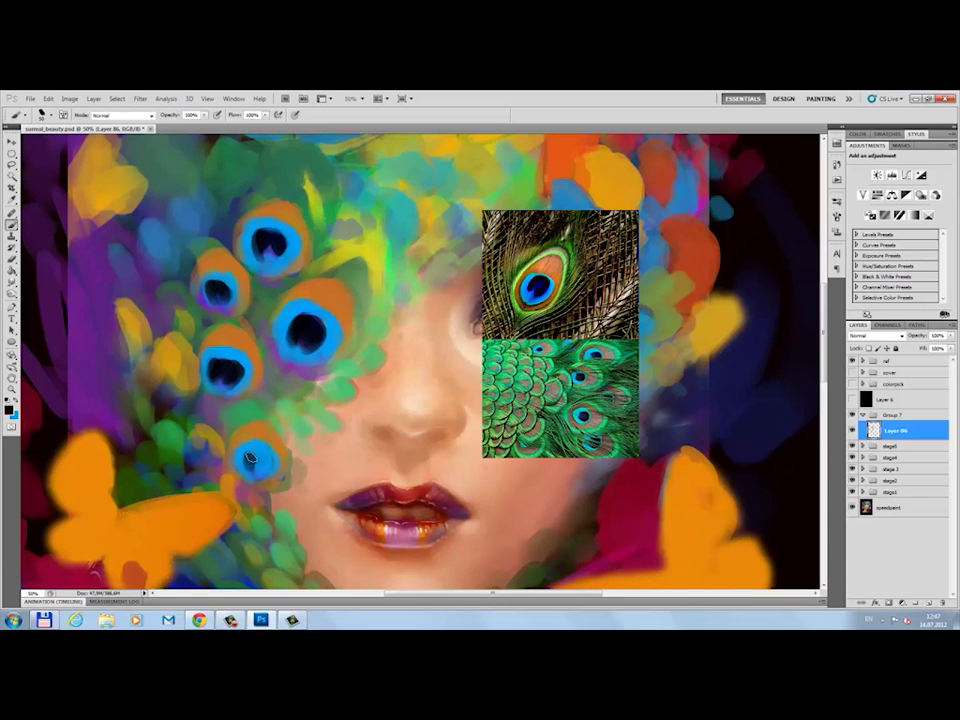
- Add three small peacock eyes with orange rings, blue dabs and dark centres
{"action": "left_click_drag", "start_coordinate": [192, 347], "coordinate": [135, 404]}
{"action": "left_click_drag", "start_coordinate": [372, 205], "coordinate": [370, 238]}
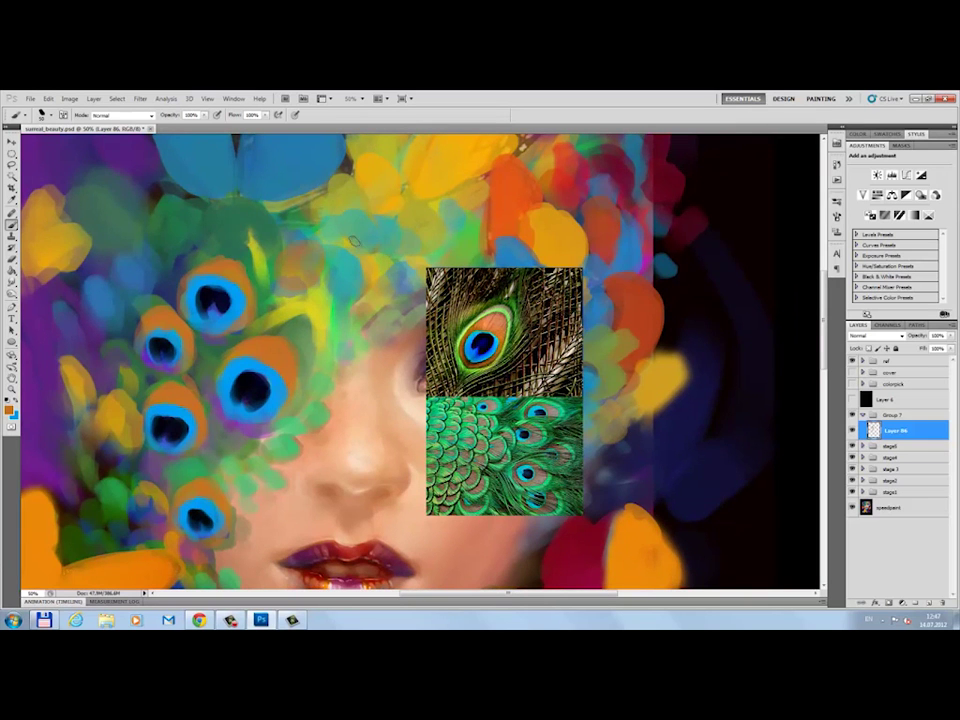
{"action": "mouse_move", "coordinate": [396, 330]}
{"action": "left_mouse_down"}
{"action": "mouse_move", "coordinate": [366, 308]}
{"action": "mouse_move", "coordinate": [358, 324]}
{"action": "left_mouse_up"}
{"action": "key", "text": "x"}
{"action": "left_click_drag", "start_coordinate": [300, 264], "coordinate": [296, 272]}
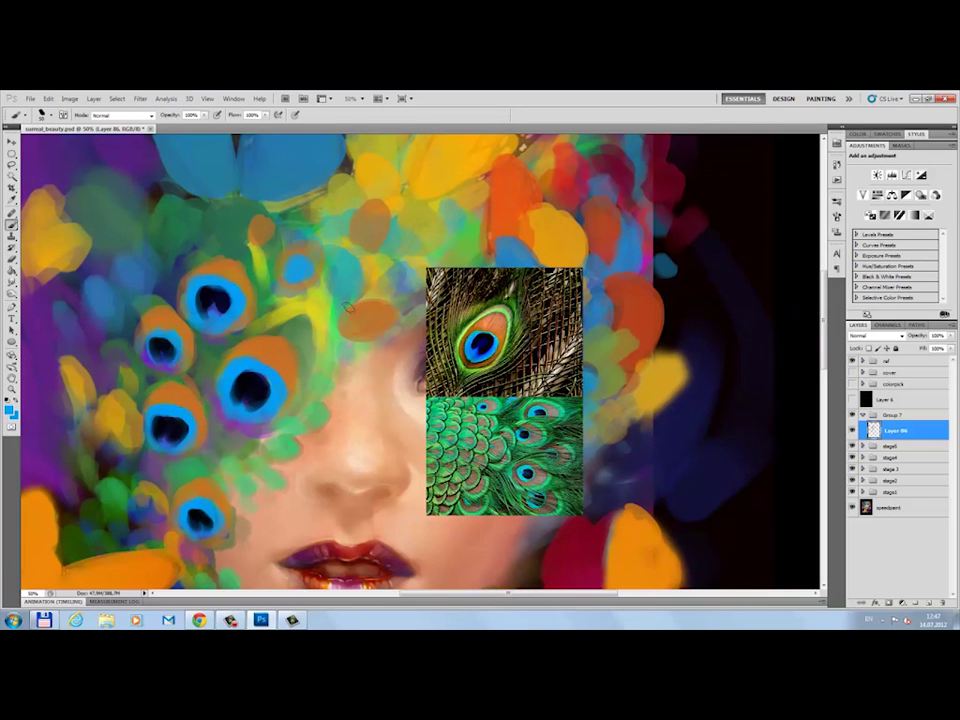
{"action": "key", "text": "d"}
{"action": "left_click_drag", "start_coordinate": [300, 270], "coordinate": [296, 278]}
{"action": "left_click_drag", "start_coordinate": [262, 232], "coordinate": [258, 238]}
{"action": "left_click_drag", "start_coordinate": [370, 228], "coordinate": [368, 238]}
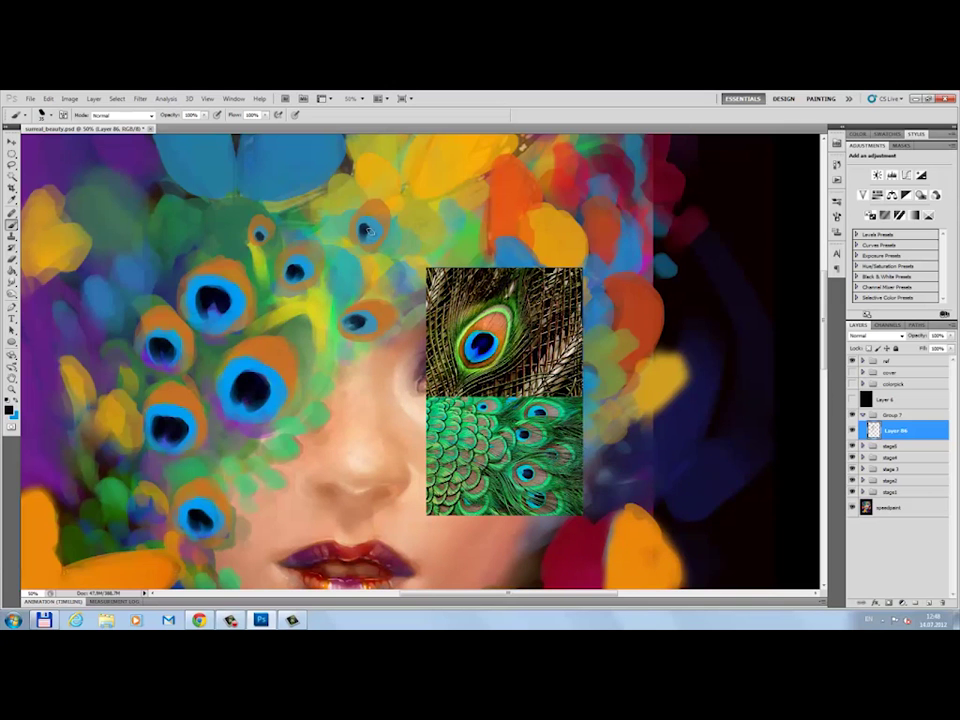
- Sample orange and black from the eyes, hide the peacock references, and zoom out
{"action": "left_click", "coordinate": [146, 505], "text": "alt"}
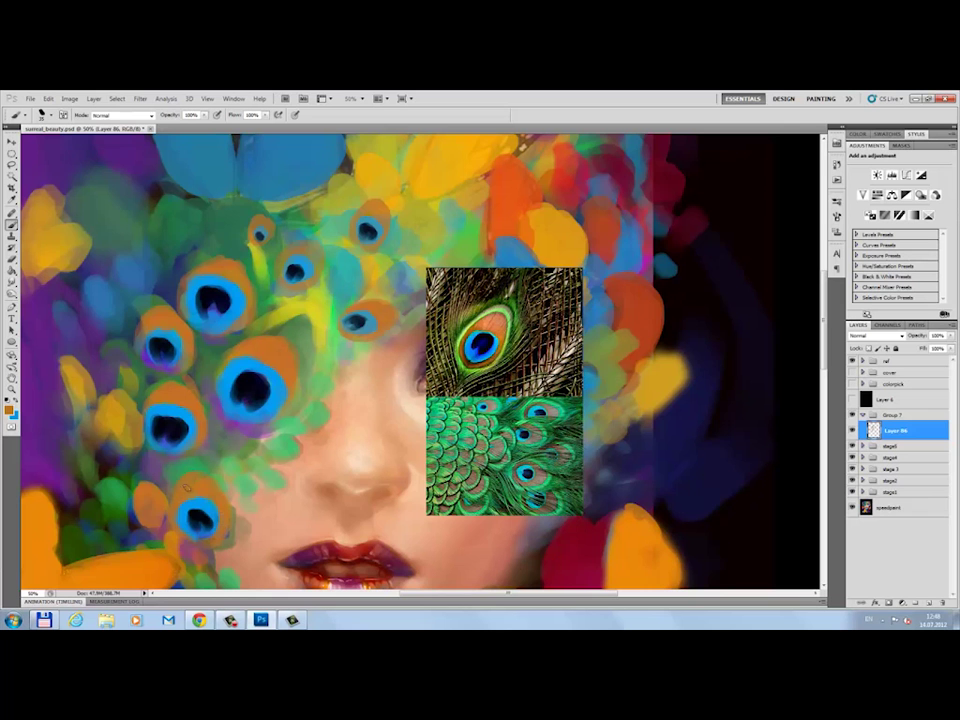
{"action": "key", "text": "x"}
{"action": "left_click", "coordinate": [168, 428], "text": "alt"}
{"action": "left_click", "coordinate": [851, 360]}
{"action": "key", "text": "ctrl+minus"}
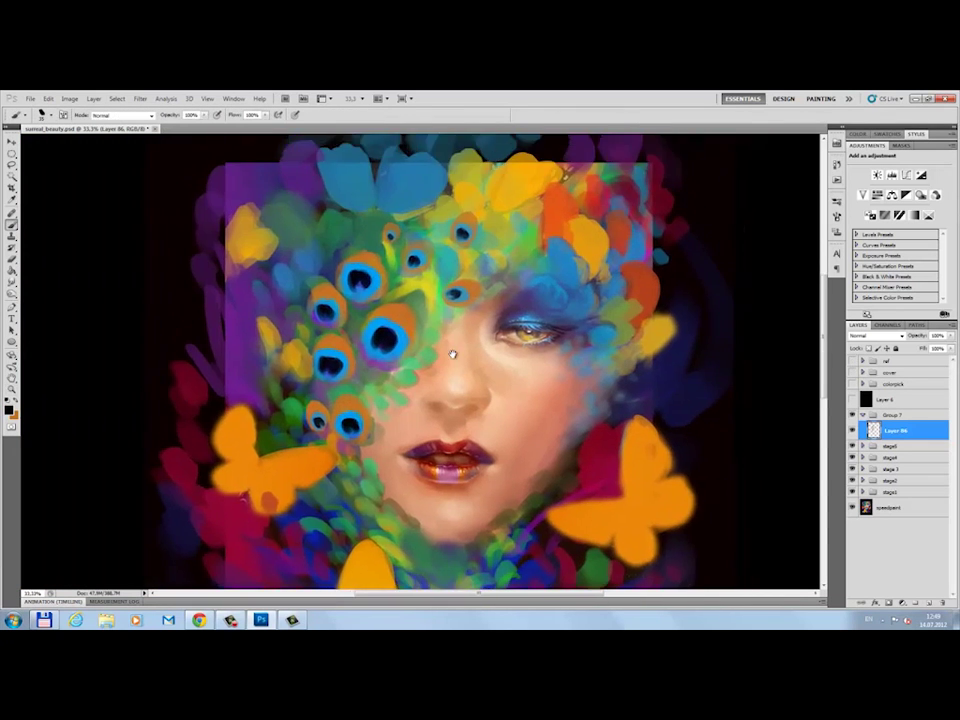
- On Layer 87, paint faint strokes and dark-green dabs on the upper-left feathers
{"action": "left_click", "coordinate": [851, 372]}
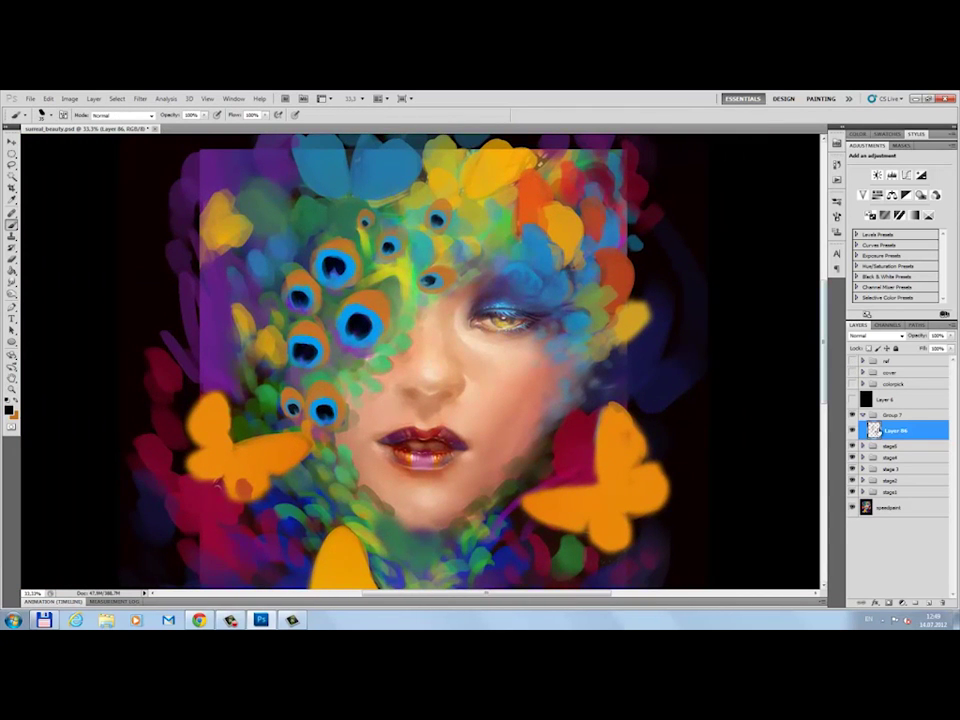
{"action": "key", "text": "ctrl+v"}
{"action": "left_click", "coordinate": [519, 281], "text": "alt"}
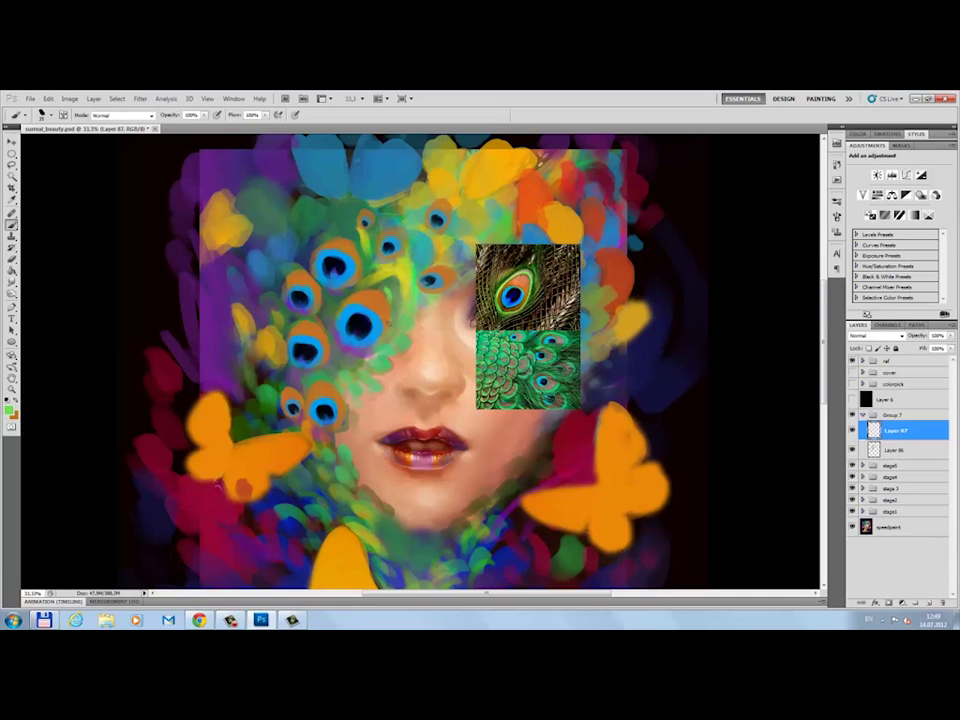
{"action": "mouse_move", "coordinate": [240, 192]}
{"action": "left_mouse_down"}
{"action": "mouse_move", "coordinate": [250, 180]}
{"action": "mouse_move", "coordinate": [236, 225]}
{"action": "mouse_move", "coordinate": [245, 262]}
{"action": "left_mouse_up"}
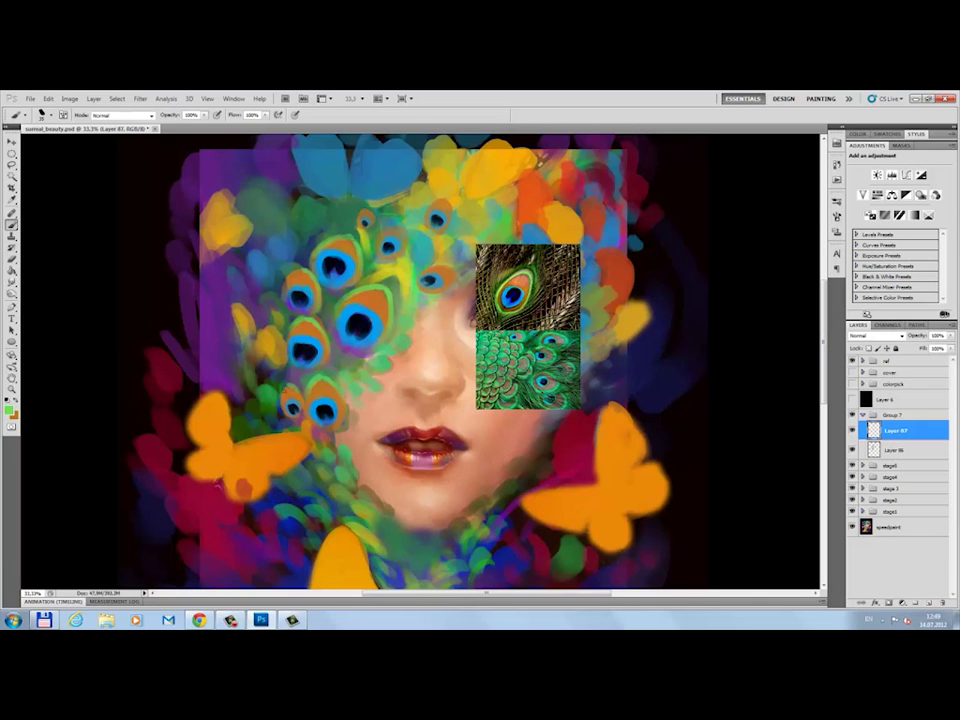
{"action": "left_click", "coordinate": [299, 175], "text": "alt"}
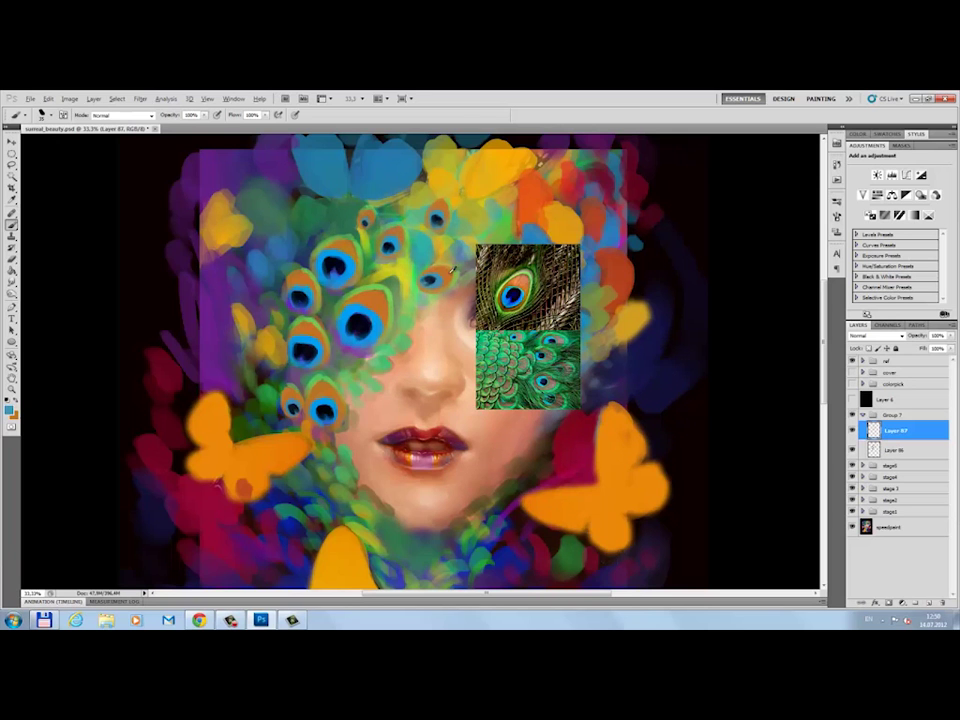
{"action": "left_click", "coordinate": [404, 312], "text": "alt"}
{"action": "left_click", "coordinate": [500, 284], "text": "alt"}
{"action": "left_click", "coordinate": [528, 272], "text": "alt"}
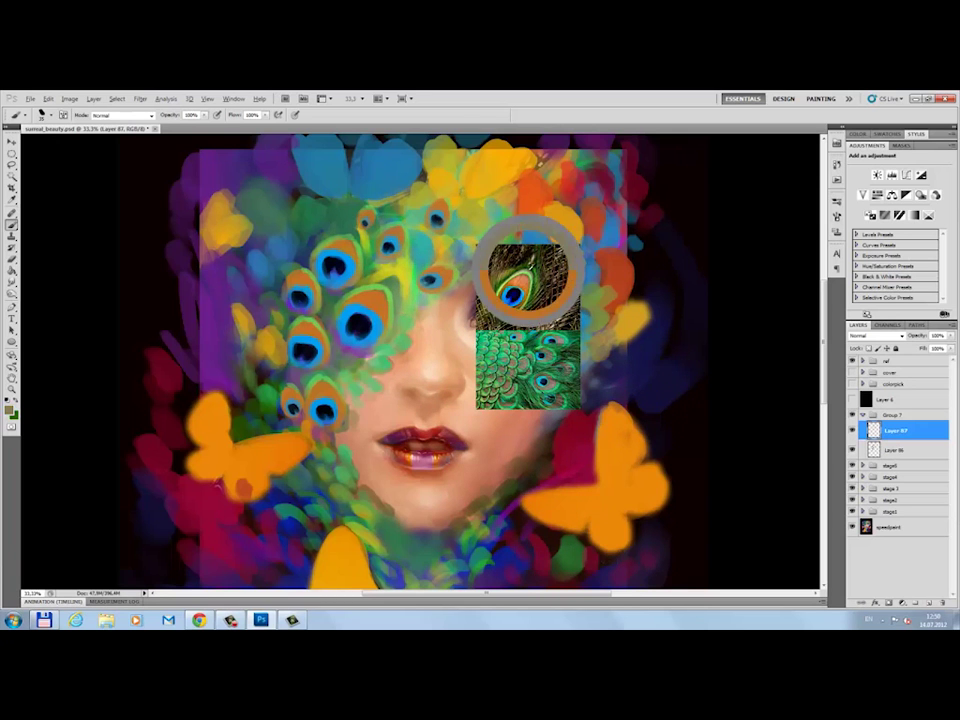
{"action": "left_click", "coordinate": [304, 168], "text": "alt"}
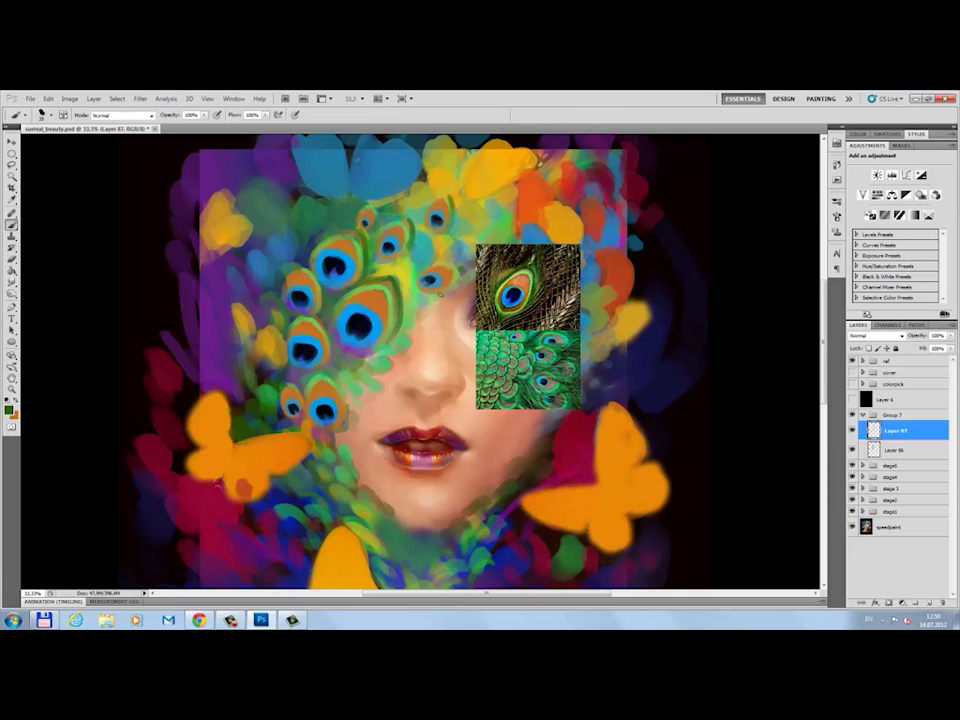
{"action": "mouse_move", "coordinate": [253, 280]}
{"action": "left_mouse_down"}
{"action": "mouse_move", "coordinate": [272, 282]}
{"action": "mouse_move", "coordinate": [266, 294]}
{"action": "mouse_move", "coordinate": [256, 284]}
{"action": "left_mouse_up"}
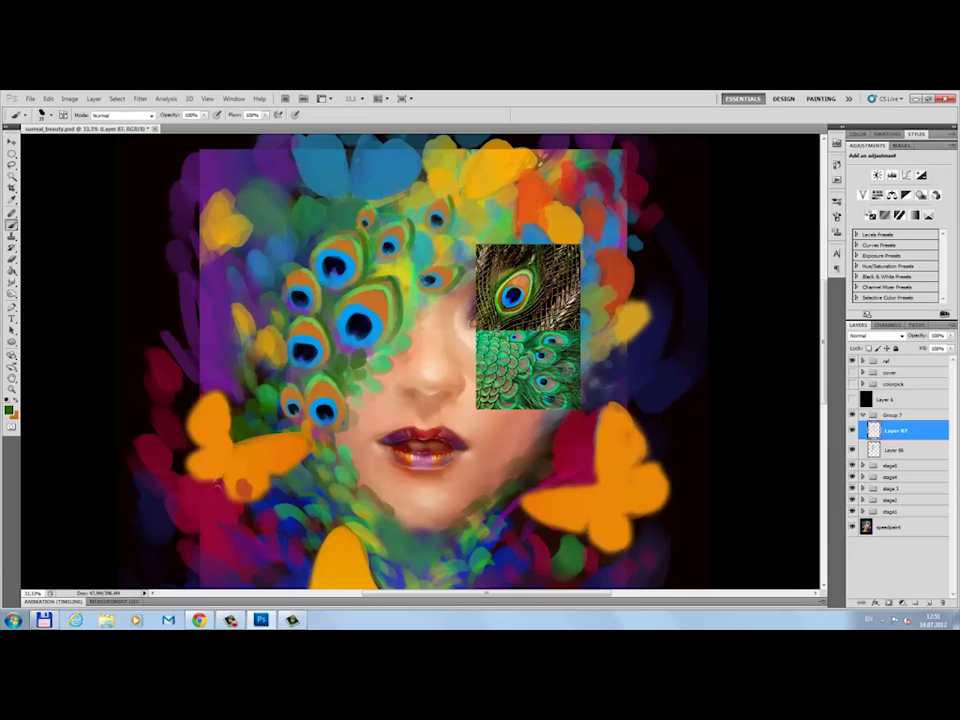
- On Layer 88, add dark-green marks to the feather scales and hide the references
{"action": "key", "text": "ctrl+shift+alt+n"}
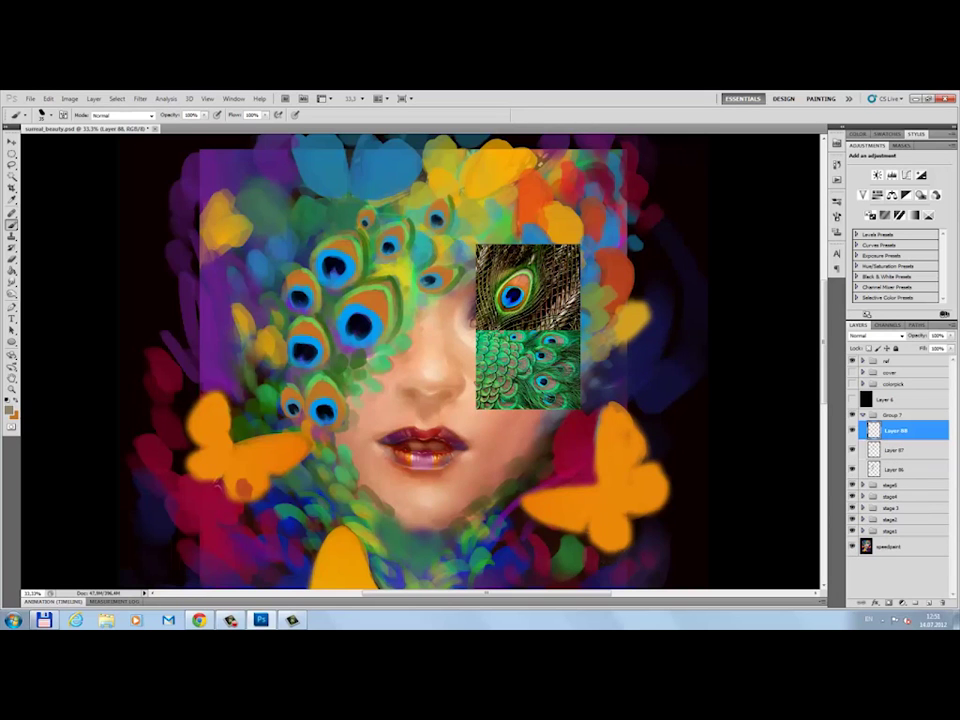
{"action": "left_click", "coordinate": [508, 375], "text": "alt"}
{"action": "left_click", "coordinate": [380, 303], "text": "alt"}
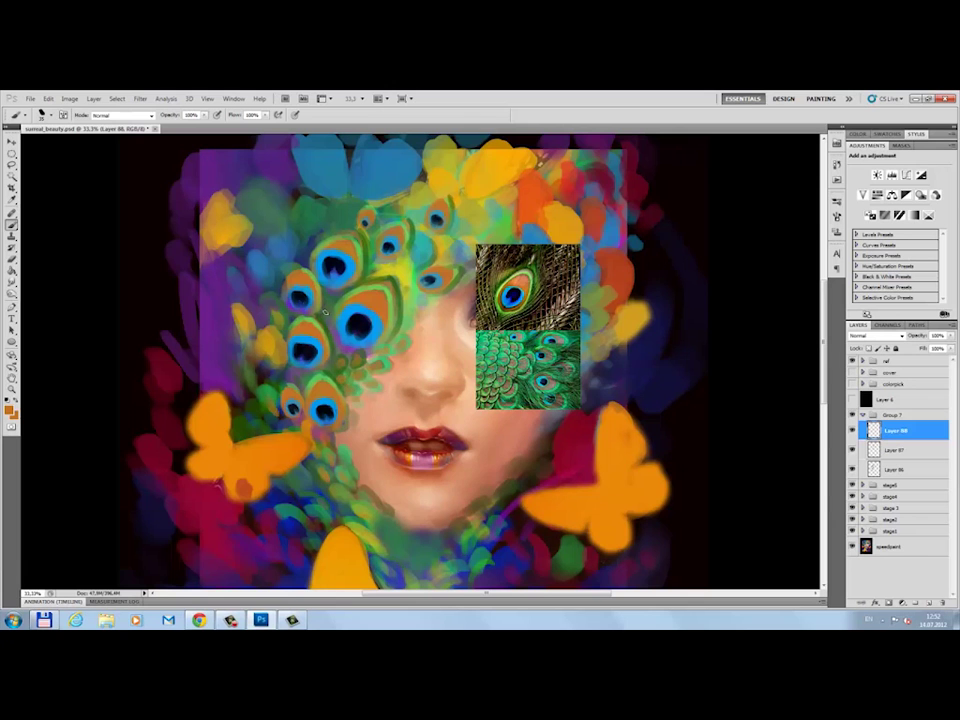
{"action": "left_click", "coordinate": [385, 235], "text": "alt"}
{"action": "left_click", "coordinate": [292, 212], "text": "alt"}
{"action": "left_click_drag", "start_coordinate": [349, 366], "coordinate": [377, 352]}
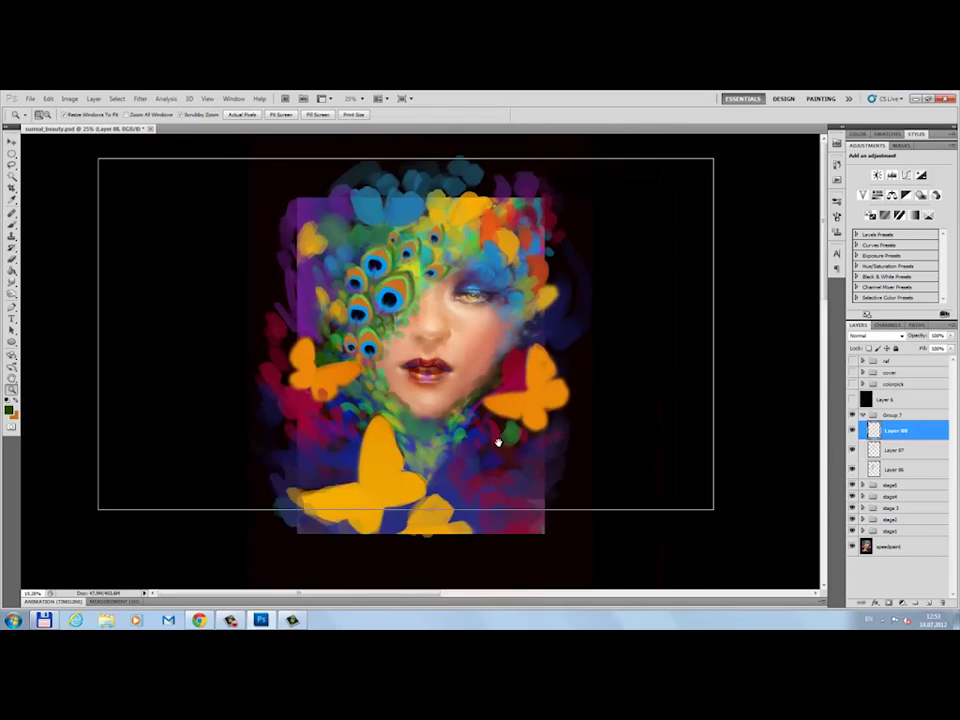
{"action": "left_click", "coordinate": [541, 433], "text": "alt"}
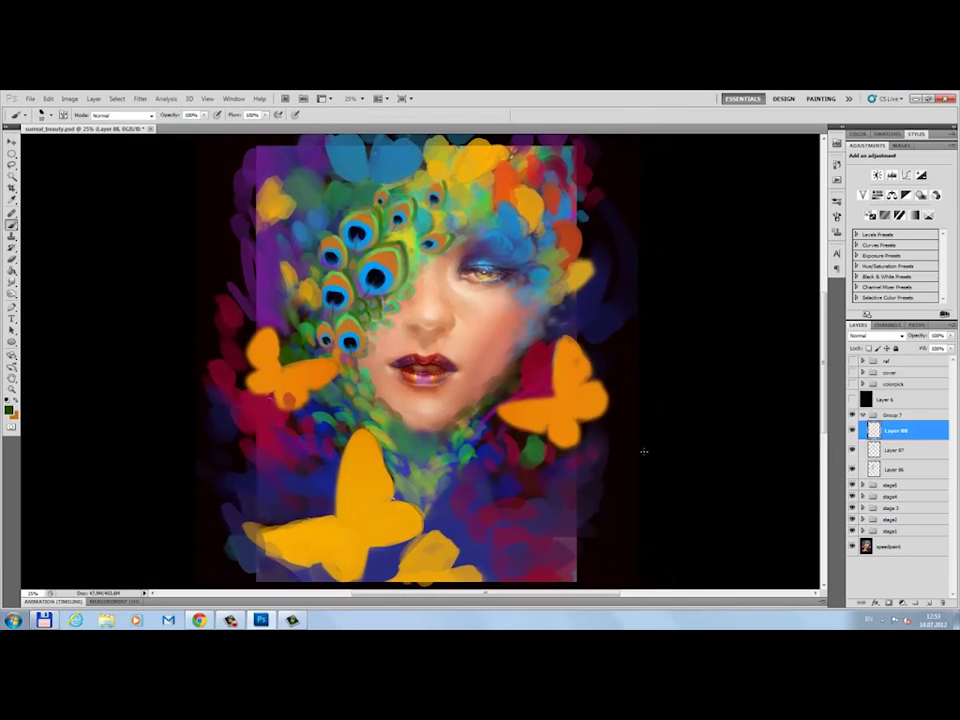
- With a 30 px brush, paint dark green strokes on the peacock feathers
{"action": "key", "text": "F5"}
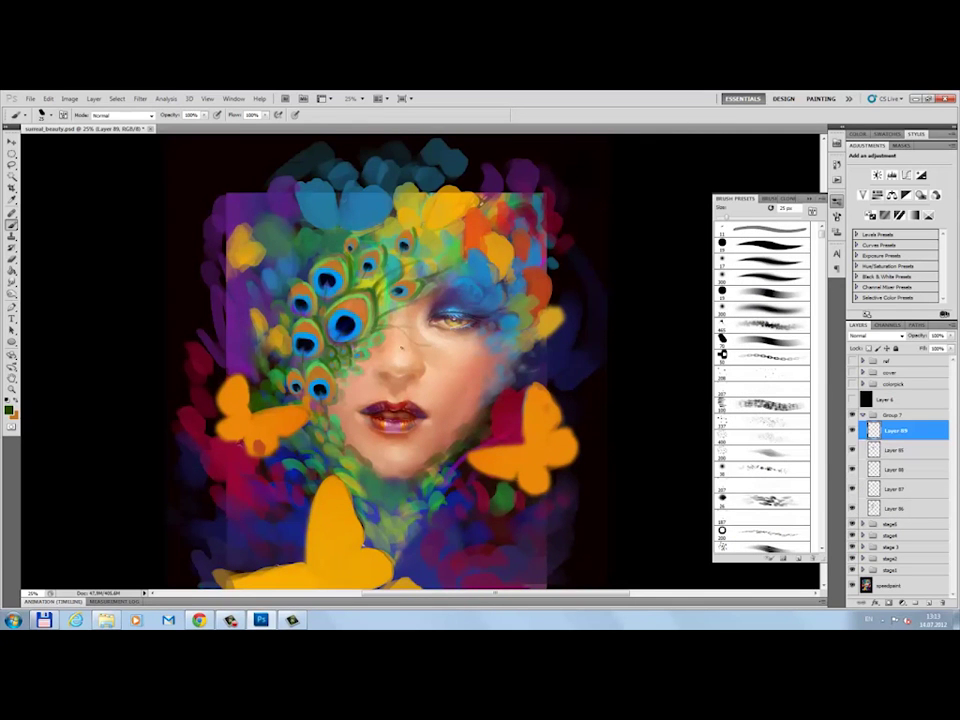
{"action": "key", "text": "bracketright"}
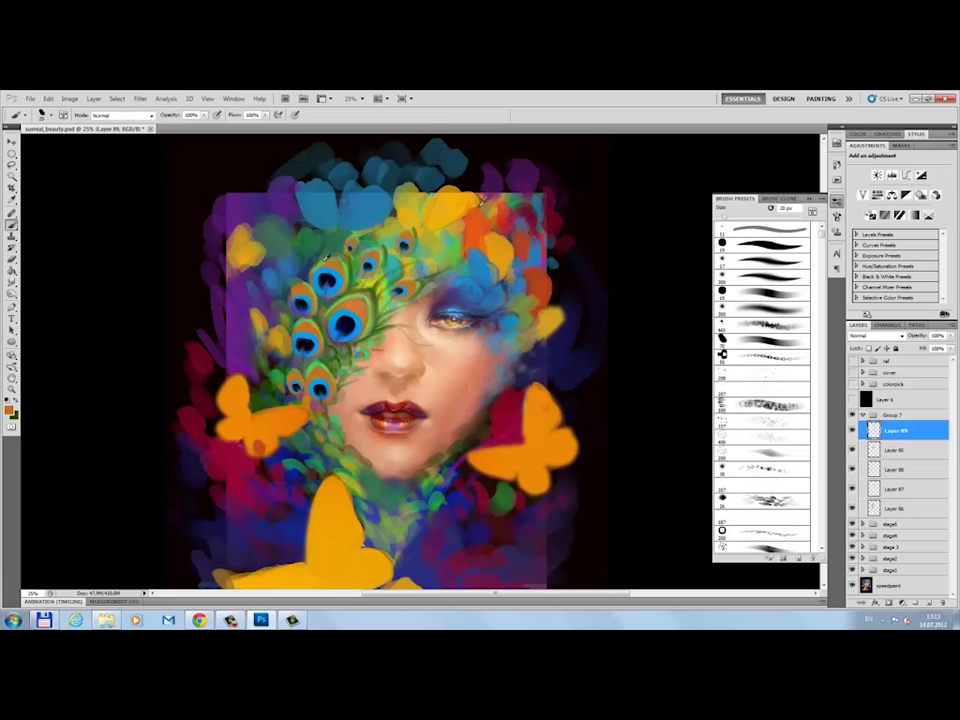
{"action": "left_click", "coordinate": [244, 193], "text": "alt"}
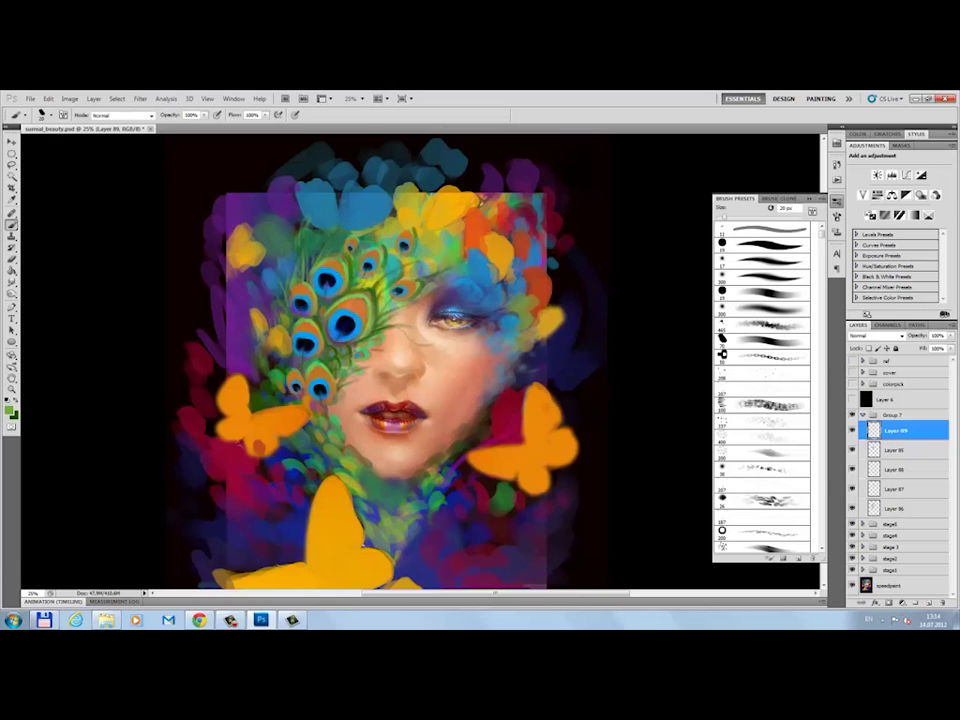
{"action": "mouse_move", "coordinate": [284, 248]}
{"action": "left_mouse_down"}
{"action": "mouse_move", "coordinate": [288, 206]}
{"action": "mouse_move", "coordinate": [270, 210]}
{"action": "mouse_move", "coordinate": [292, 210]}
{"action": "mouse_move", "coordinate": [290, 162]}
{"action": "mouse_move", "coordinate": [300, 152]}
{"action": "mouse_move", "coordinate": [296, 172]}
{"action": "left_mouse_up"}
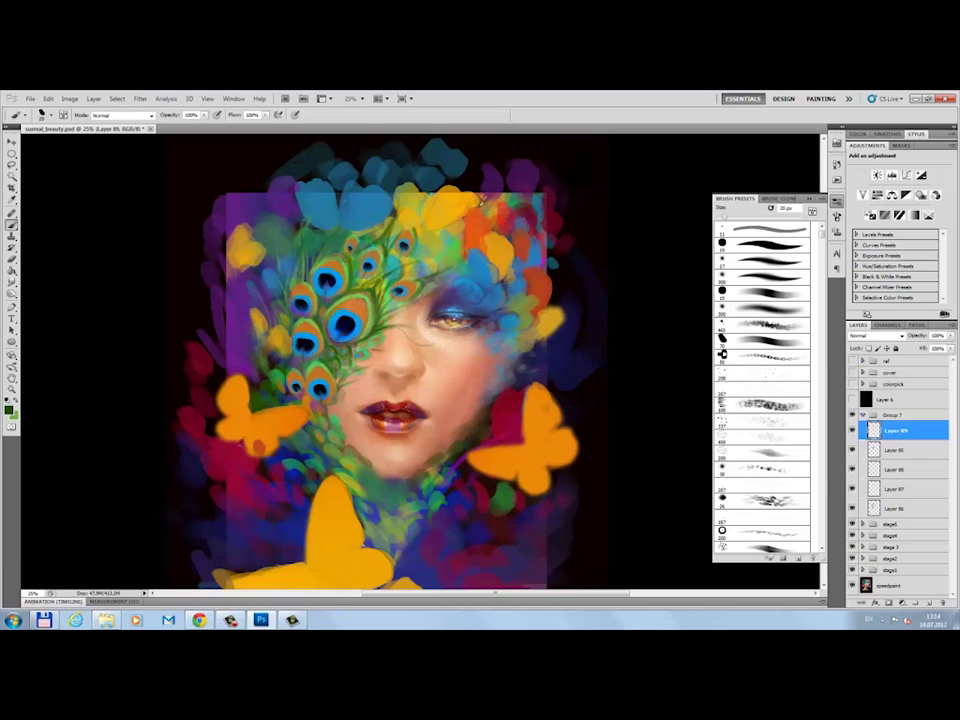
{"action": "mouse_move", "coordinate": [284, 222]}
{"action": "left_mouse_down"}
{"action": "mouse_move", "coordinate": [268, 212]}
{"action": "mouse_move", "coordinate": [298, 202]}
{"action": "left_mouse_up"}
{"action": "mouse_move", "coordinate": [261, 199]}
{"action": "left_mouse_down"}
{"action": "mouse_move", "coordinate": [264, 170]}
{"action": "mouse_move", "coordinate": [274, 169]}
{"action": "left_mouse_up"}
{"action": "left_click_drag", "start_coordinate": [284, 214], "coordinate": [270, 194]}
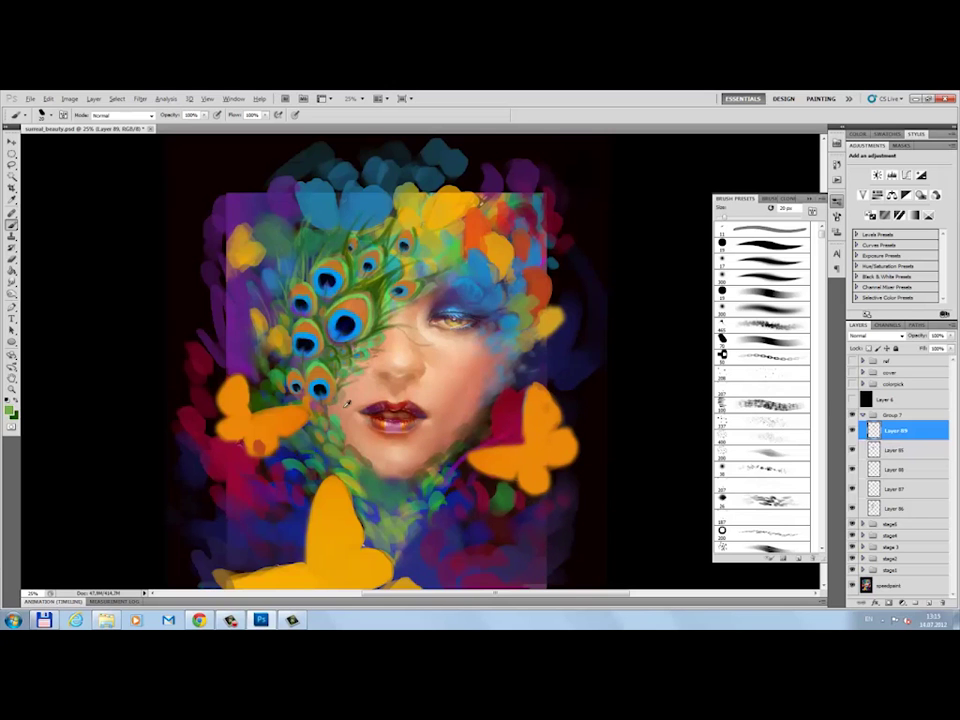
- Add light-green feather highlights and a stroke by the neck, then create Layer 90
{"action": "left_click", "coordinate": [298, 366], "text": "alt"}
{"action": "left_click_drag", "start_coordinate": [330, 220], "coordinate": [342, 207]}
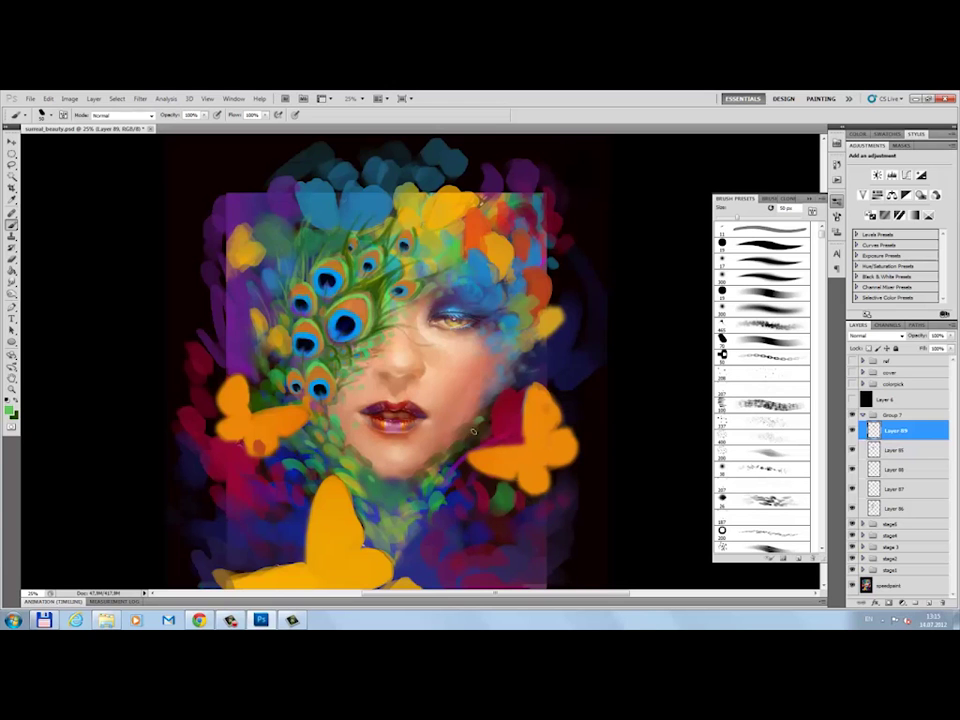
{"action": "left_click_drag", "start_coordinate": [480, 419], "coordinate": [454, 447]}
{"action": "left_click", "coordinate": [478, 393], "text": "alt"}
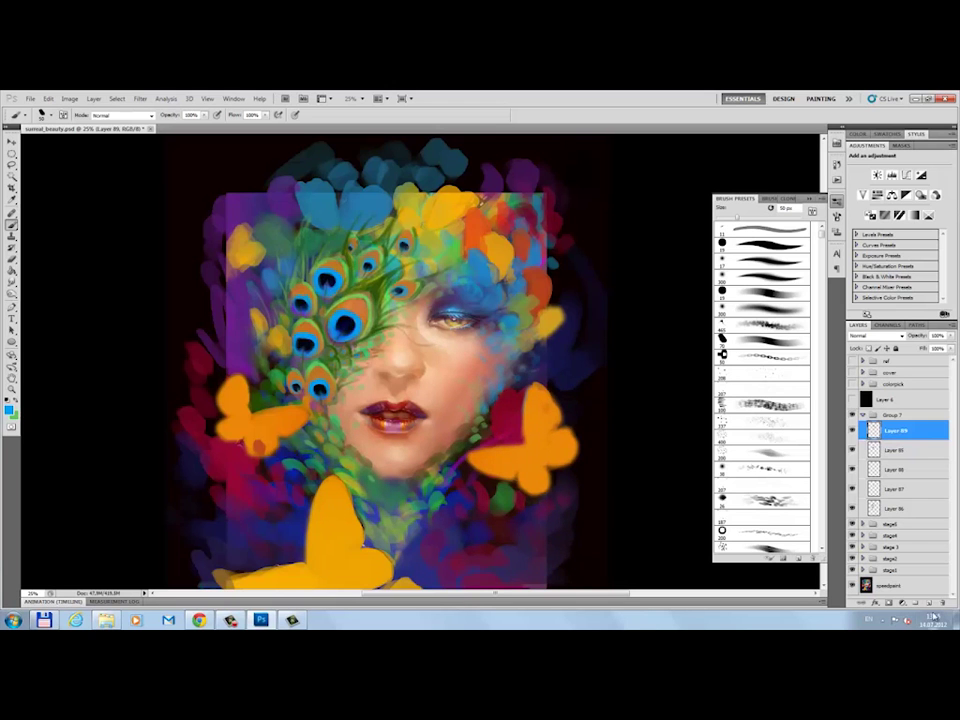
{"action": "key", "text": "p"}
{"action": "key", "text": "ctrl+shift+alt+n"}
{"action": "key", "text": "b"}
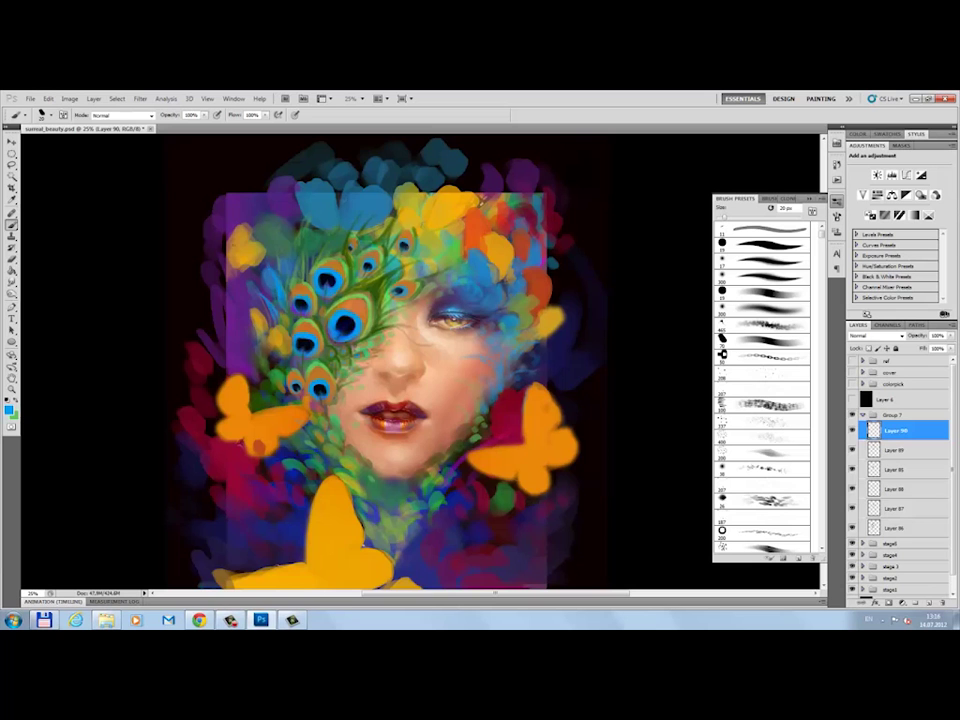
- Enlarge the brush to 40 px and add Overlay-blended Layer 91
{"action": "key", "text": "x"}
{"action": "key", "text": "x"}
{"action": "key", "text": "alt+bracketleft"}
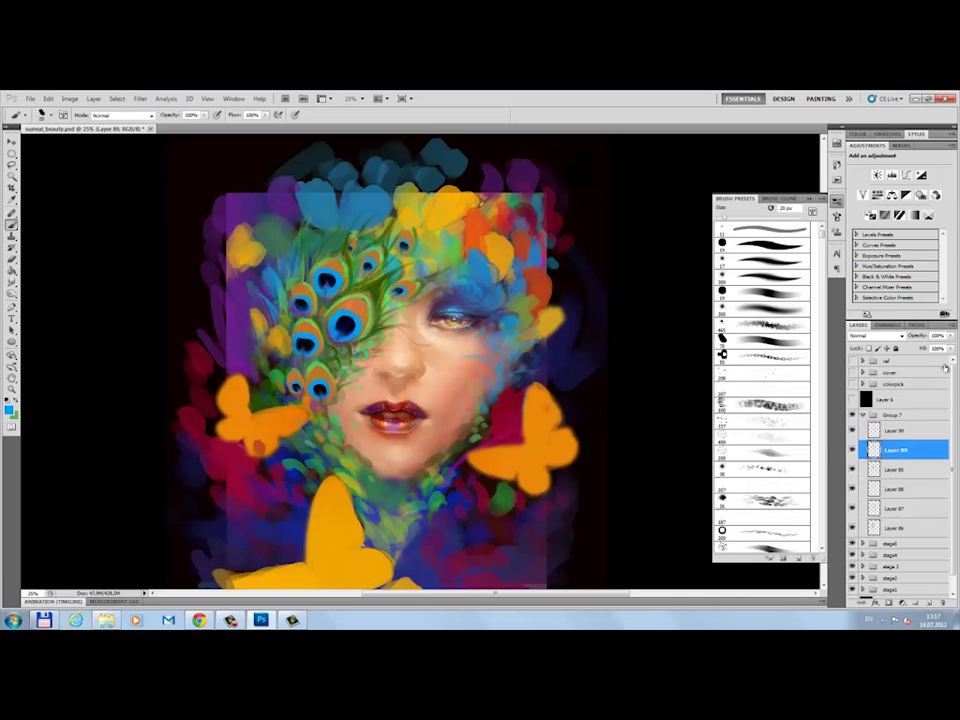
{"action": "key", "text": "alt+bracketright"}
{"action": "key", "text": "x"}
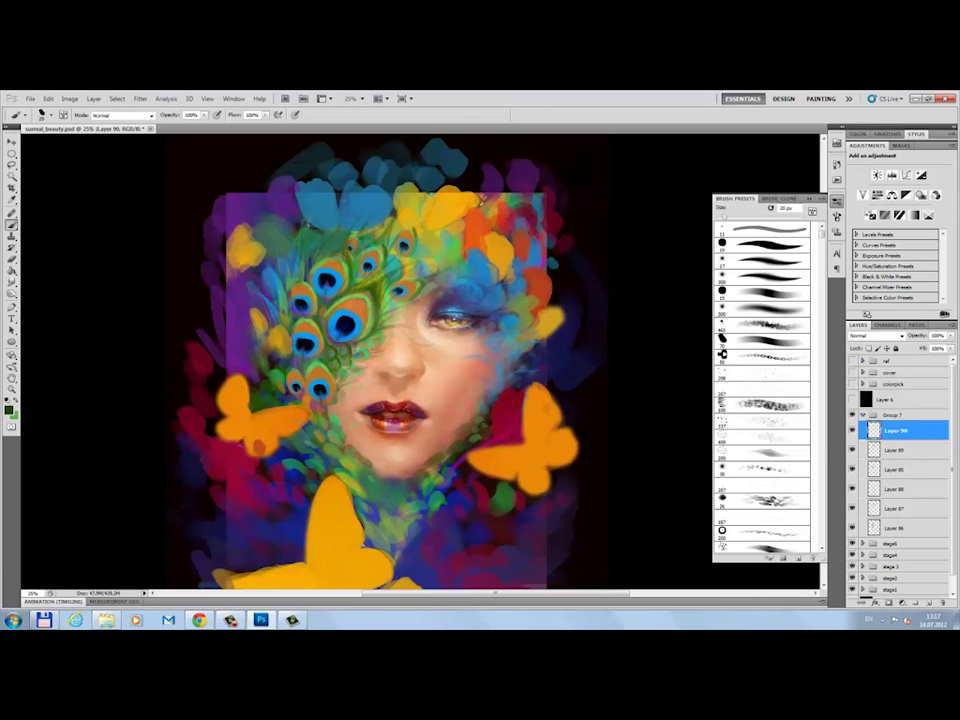
{"action": "left_click", "coordinate": [47, 115]}
{"action": "key", "text": "Return"}
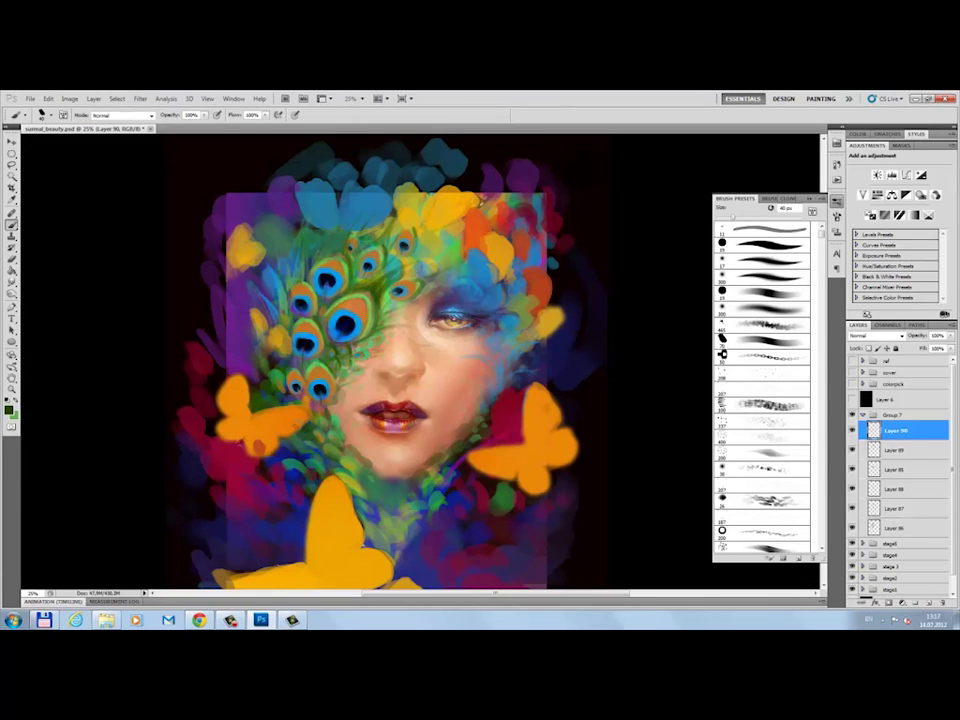
{"action": "key", "text": "F5"}
{"action": "key", "text": "ctrl+shift+alt+n"}
{"action": "key", "text": "shift+alt+o"}
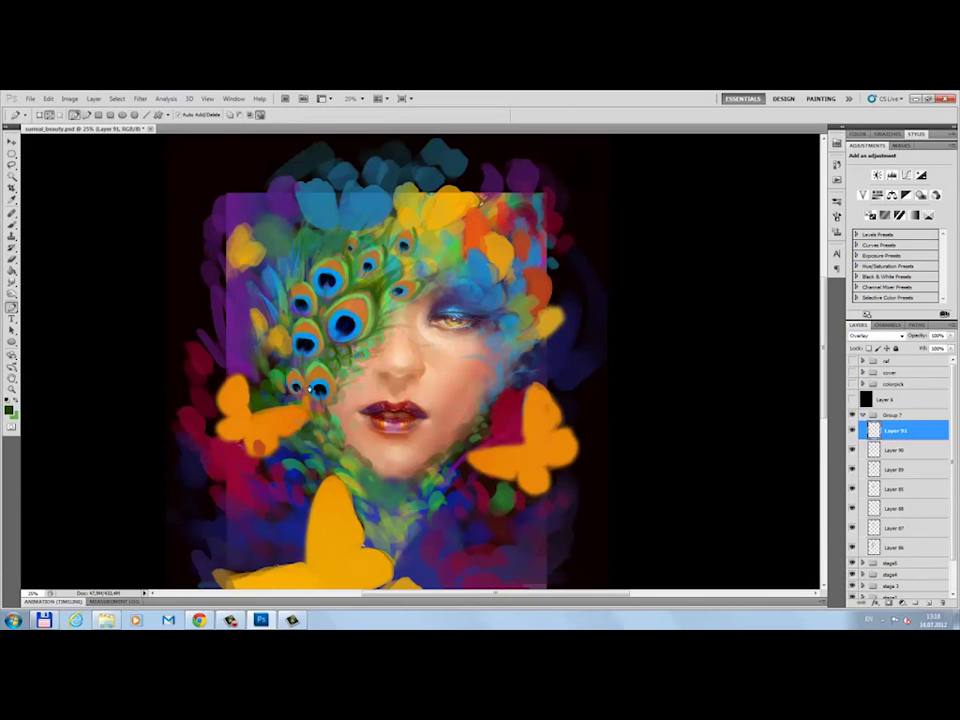
- Pick purple and orange-yellow tints and adjust the Overlay layer's opacity on Layer 91
{"action": "left_click", "coordinate": [226, 256], "text": "alt"}
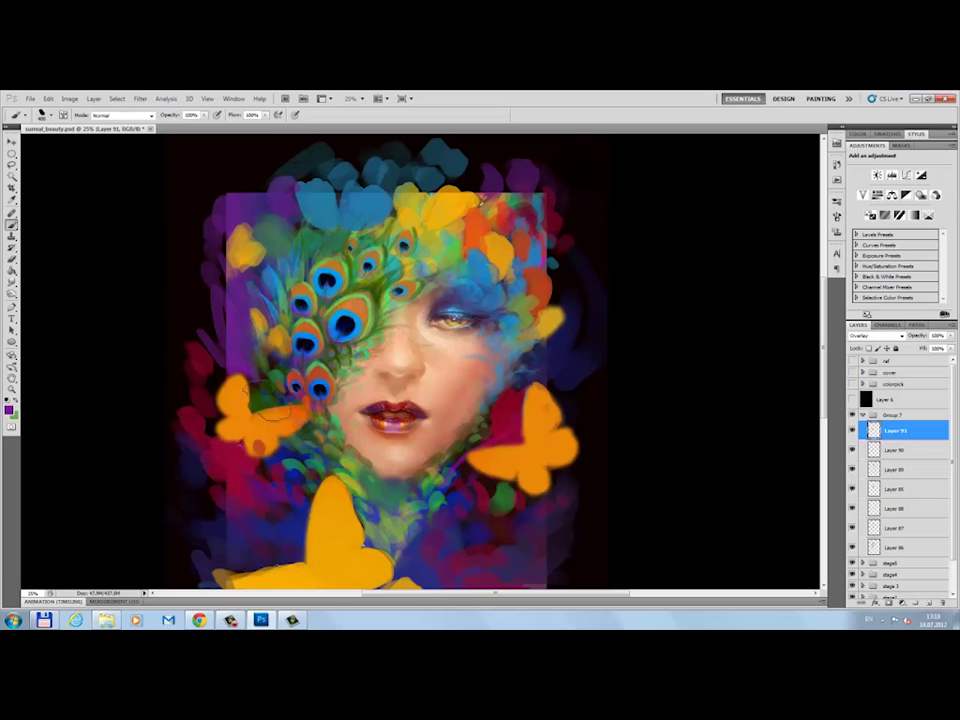
{"action": "left_click", "coordinate": [412, 230], "text": "alt"}
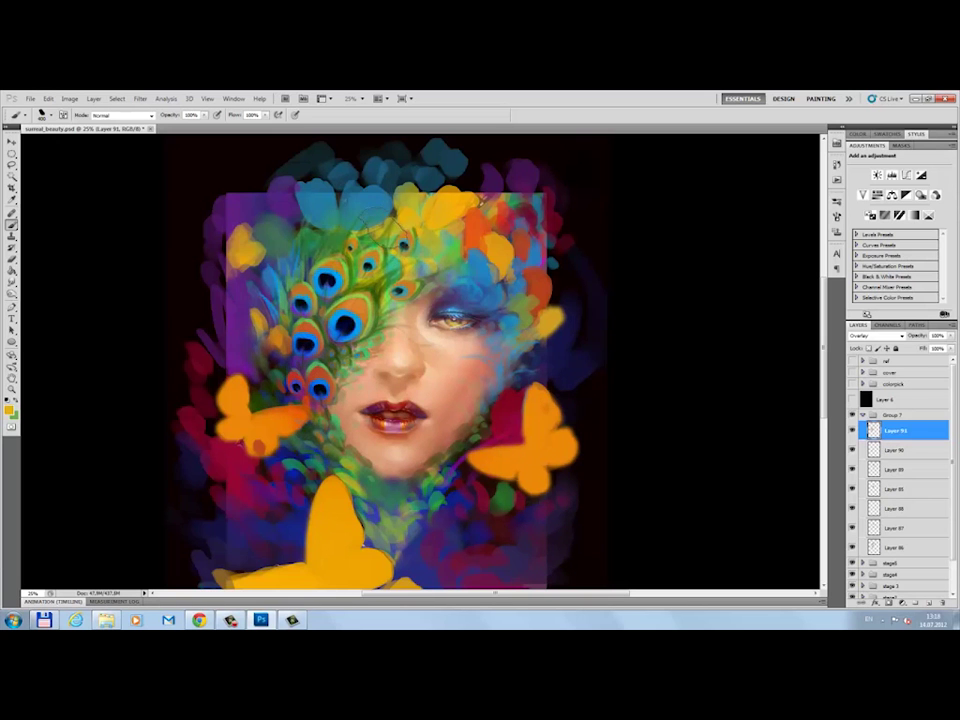
{"action": "left_click", "coordinate": [951, 336]}
- Add a new normal layer above Layer 91 and sample orange from the painting
{"action": "key", "text": "ctrl+shift+alt+n"}
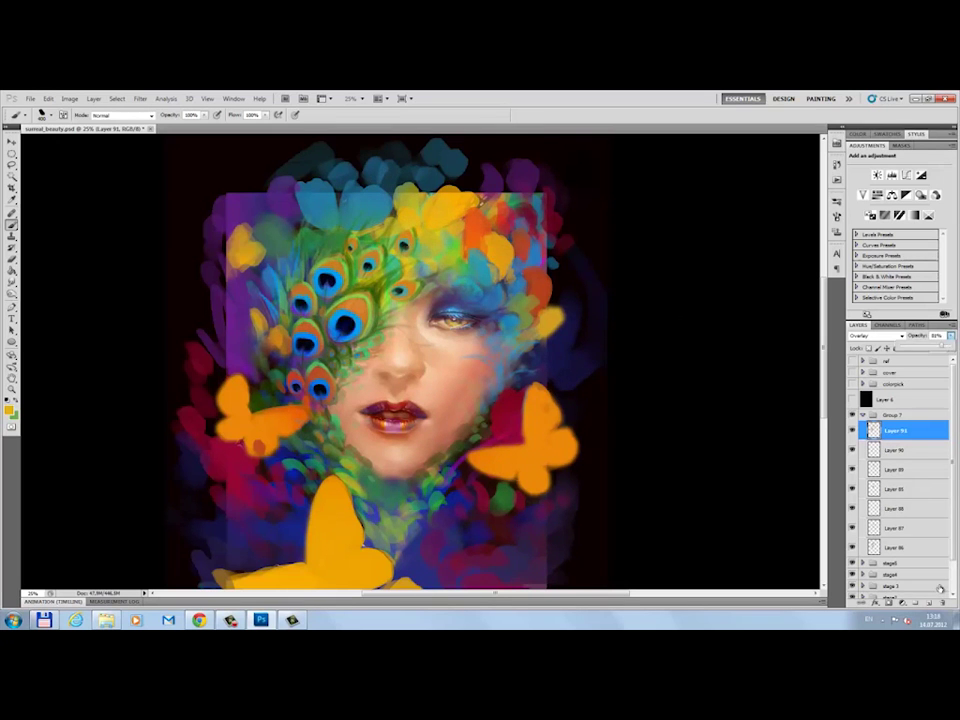
{"action": "left_click", "coordinate": [298, 346], "text": "alt"}
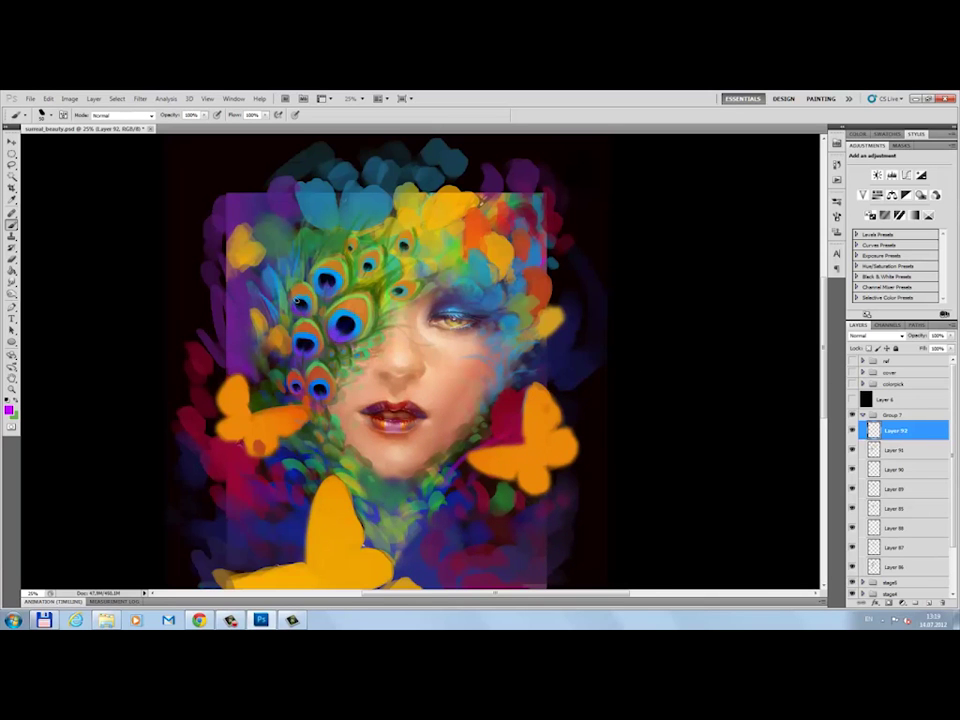
{"action": "left_click", "coordinate": [283, 529], "text": "alt"}
{"action": "key", "text": "x"}
{"action": "left_click", "coordinate": [275, 225], "text": "alt"}
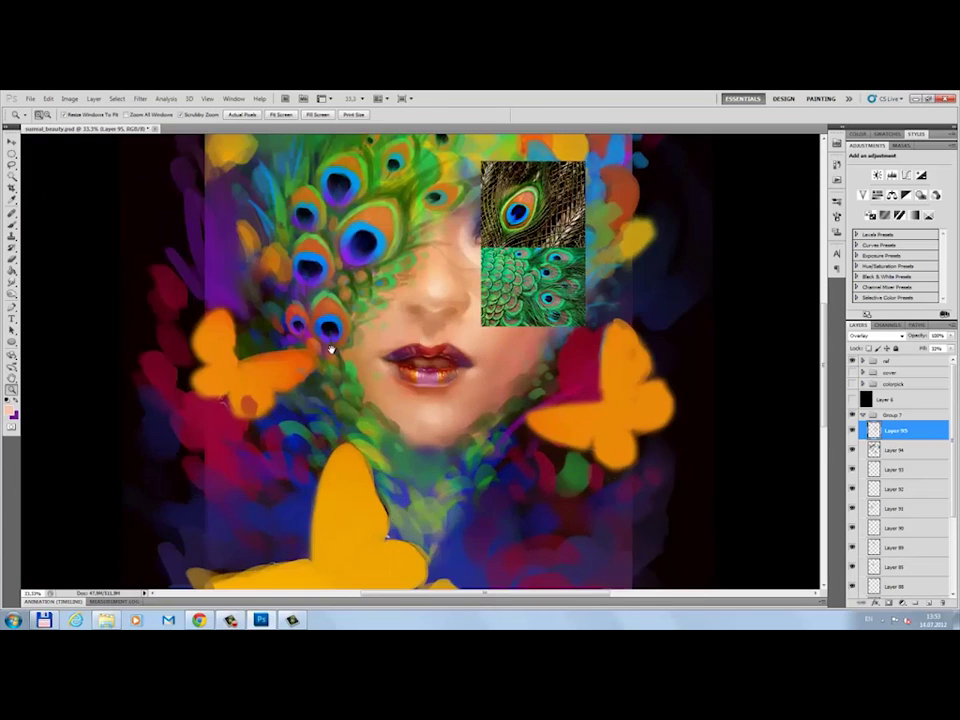
{"action": "left_click_drag", "start_coordinate": [332, 343], "coordinate": [405, 364]}
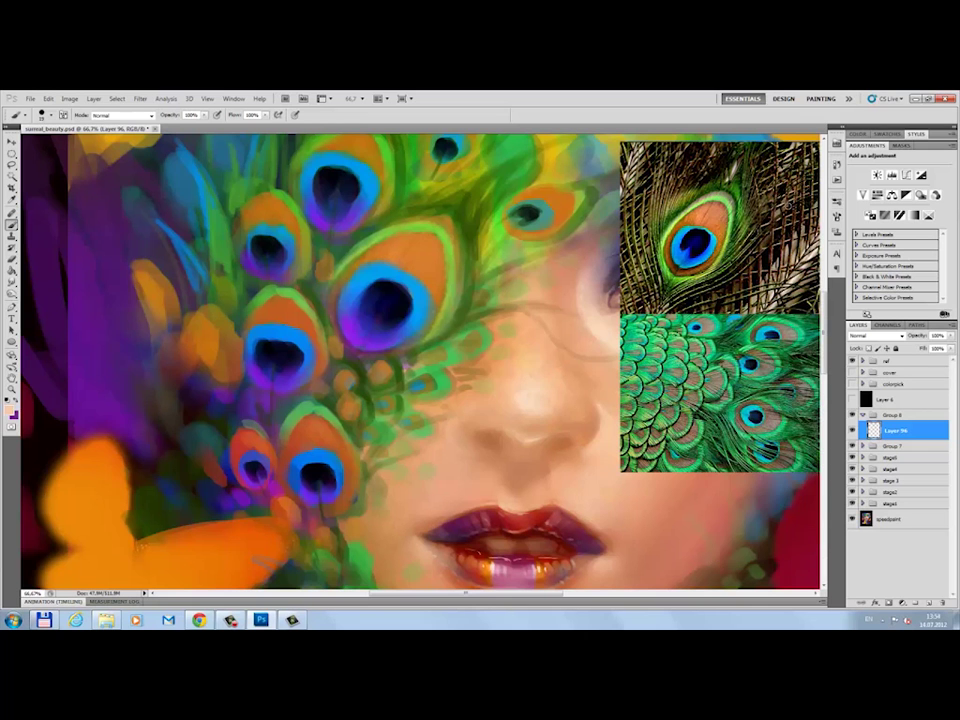
- Sample orange-brown from the peacock reference, paint a dark feather vein, and change brush shape
{"action": "left_click", "coordinate": [690, 205], "text": "alt"}
{"action": "left_click_drag", "start_coordinate": [426, 235], "coordinate": [401, 266]}
{"action": "right_click", "coordinate": [713, 195]}
{"action": "left_click", "coordinate": [770, 352]}
{"action": "key", "text": "Return"}
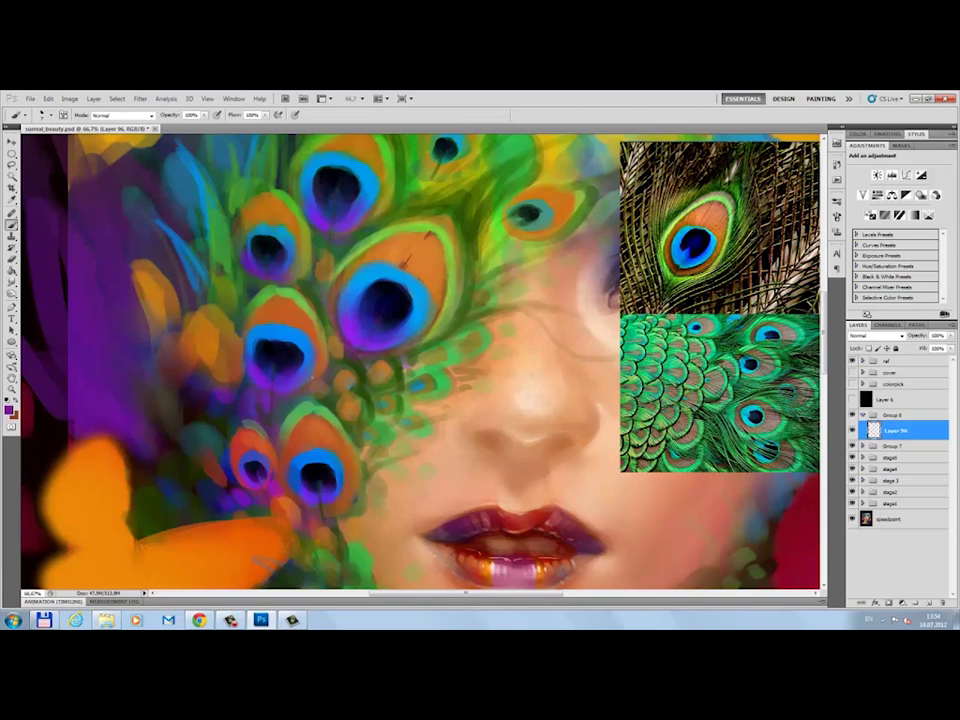
- Paint cyan and blue strokes into the feather eye, sampling blue from it
{"action": "left_click", "coordinate": [9, 408]}
{"action": "left_click", "coordinate": [740, 425]}
{"action": "left_click", "coordinate": [885, 414]}
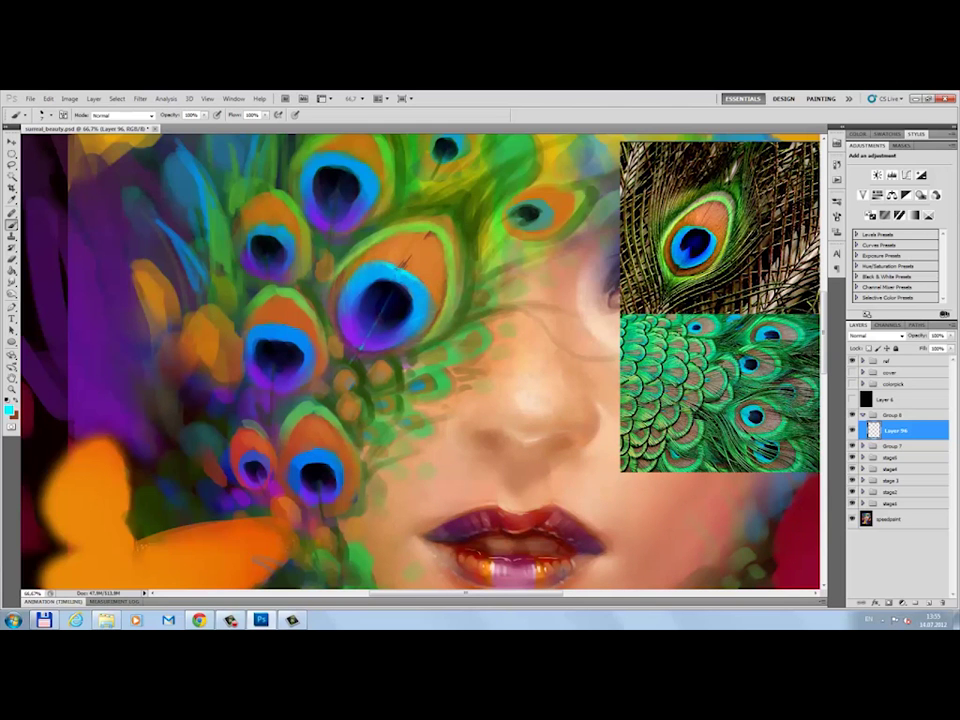
{"action": "key", "text": "x"}
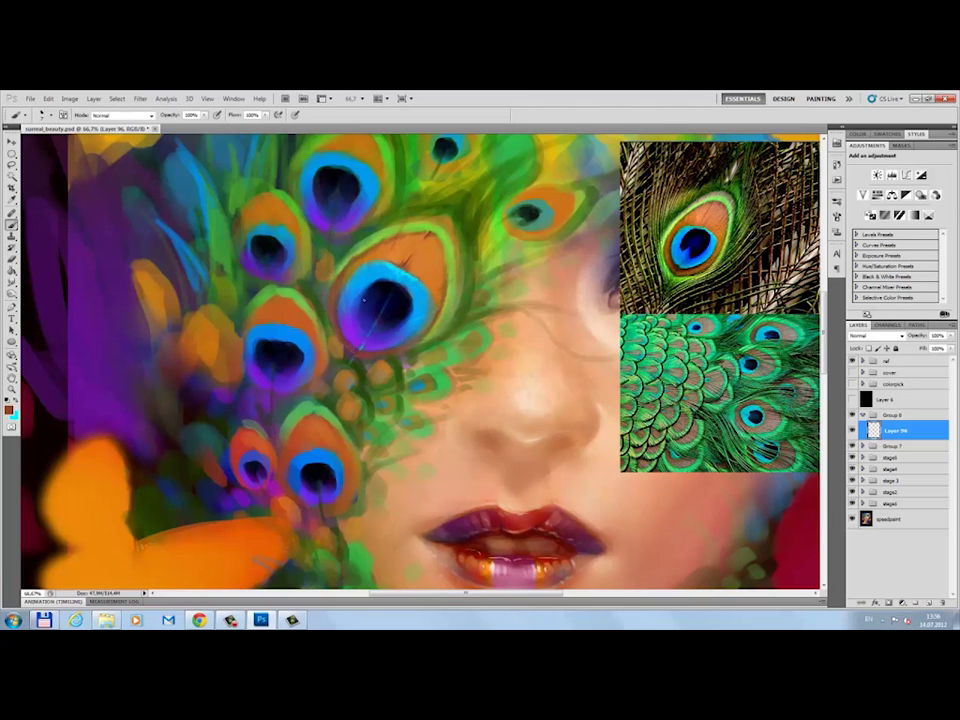
{"action": "left_click", "coordinate": [336, 300], "text": "alt"}
{"action": "key", "text": "x"}
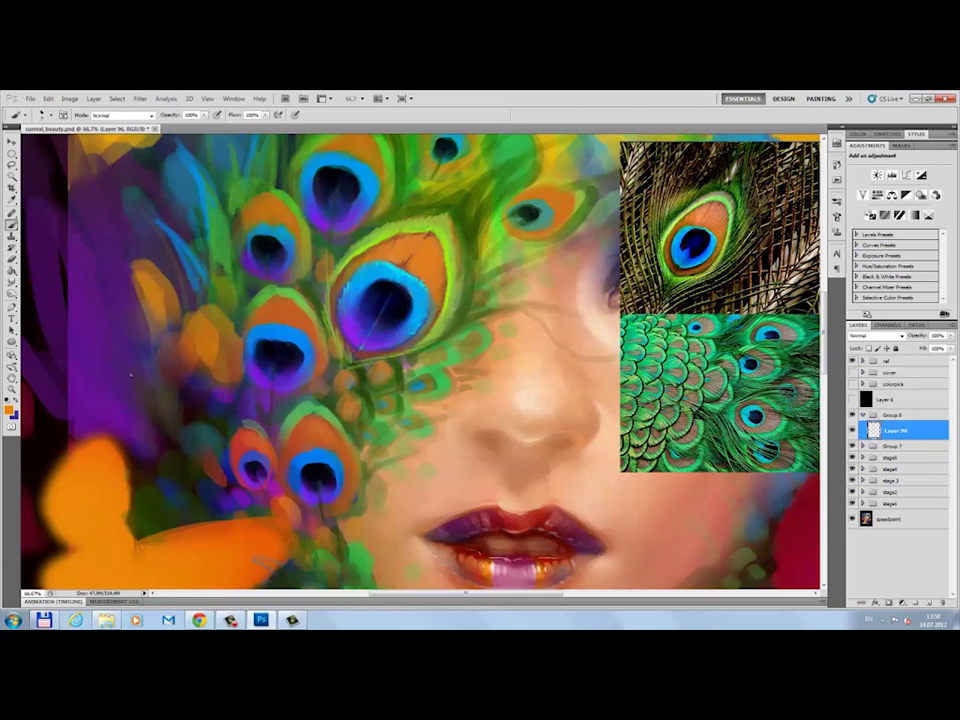
- Pick yellow-orange and add a new Overlay layer above Layer 96
{"action": "left_click", "coordinate": [10, 408]}
{"action": "left_click", "coordinate": [885, 413]}
{"action": "left_click", "coordinate": [917, 603]}
{"action": "left_click", "coordinate": [877, 336]}
{"action": "left_click", "coordinate": [868, 426]}
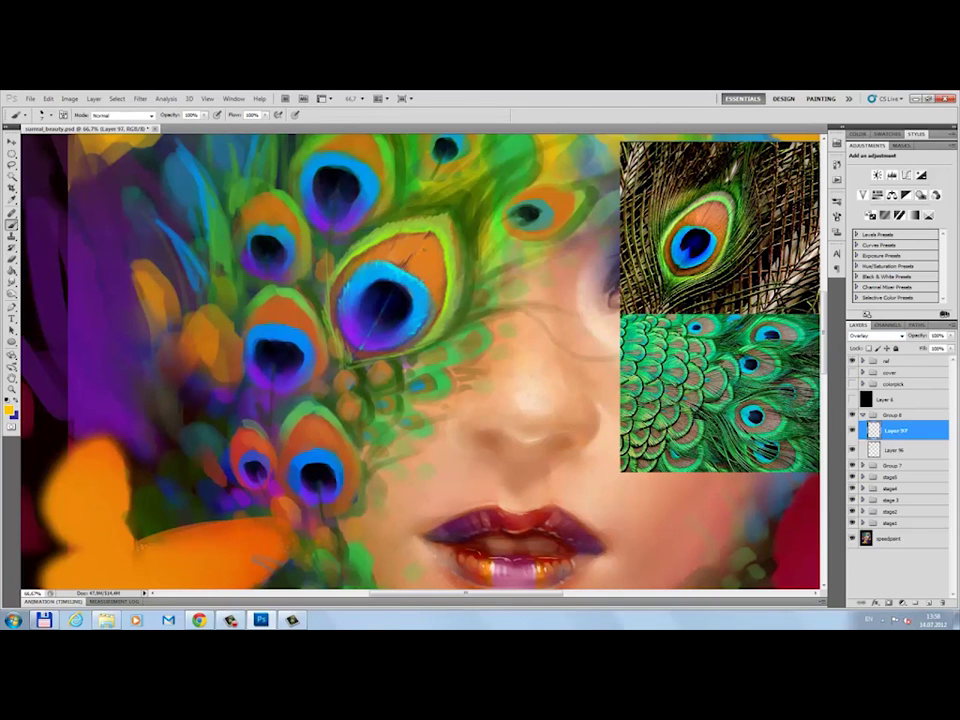
- Tint the large feather eye warm with a soft overlay brush, then pick cyan
{"action": "left_click", "coordinate": [48, 115]}
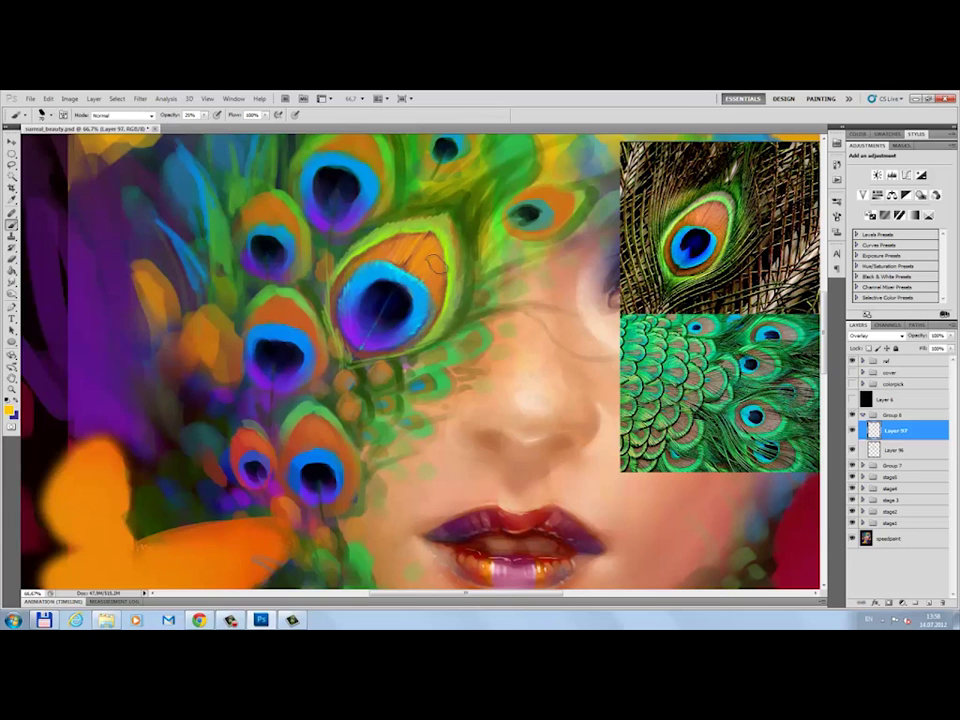
{"action": "left_click", "coordinate": [48, 115]}
{"action": "left_click", "coordinate": [48, 115]}
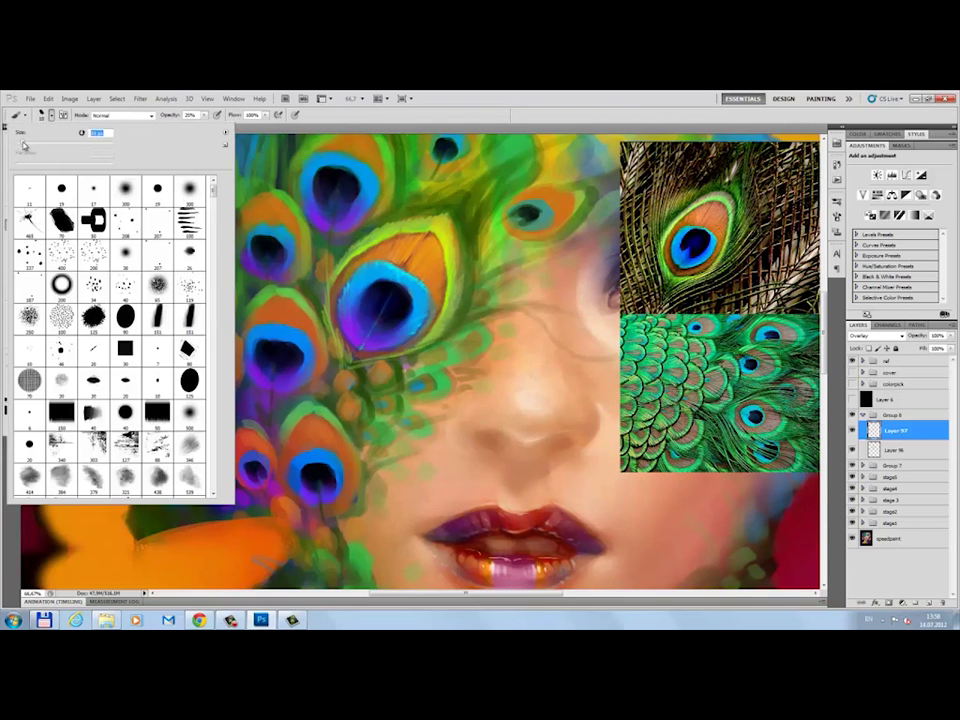
{"action": "left_click", "coordinate": [48, 115]}
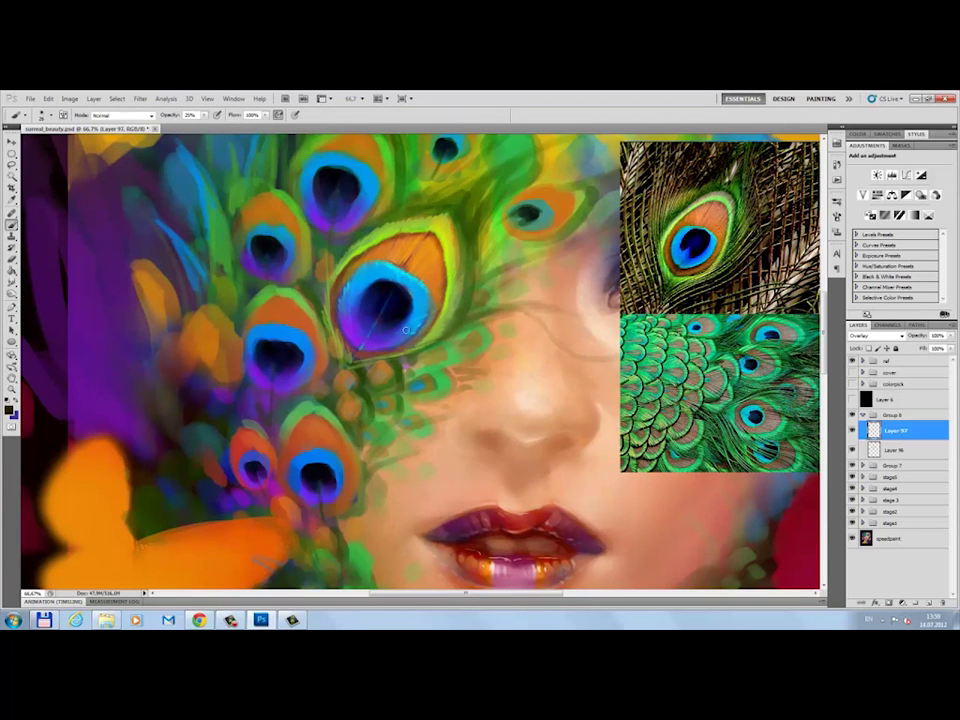
{"action": "left_click_drag", "start_coordinate": [305, 247], "coordinate": [332, 225]}
{"action": "left_click", "coordinate": [383, 333], "text": "alt"}
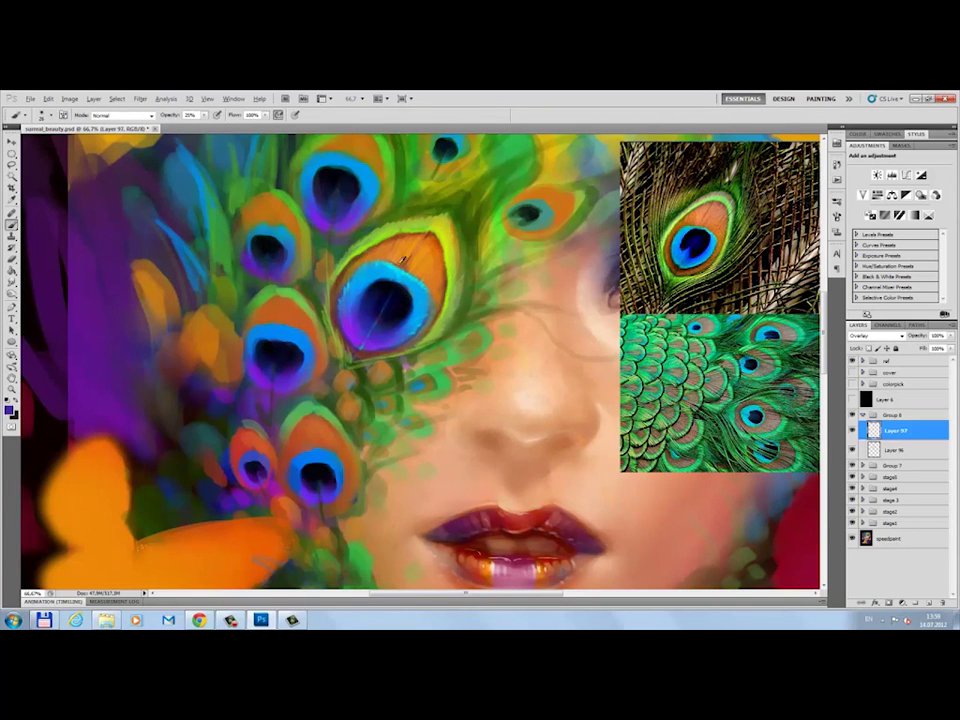
{"action": "key", "text": "z"}
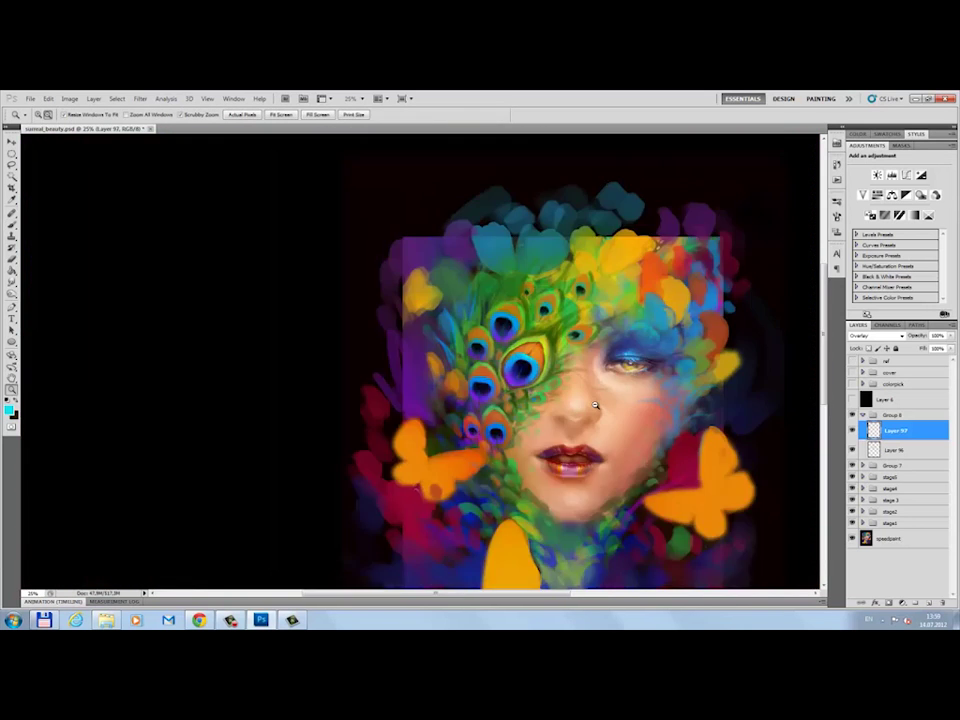
{"action": "left_click", "coordinate": [471, 504]}
- Paint a hair strand across the face, then green feather strands at 100% opacity, and pick purple
{"action": "key", "text": "b"}
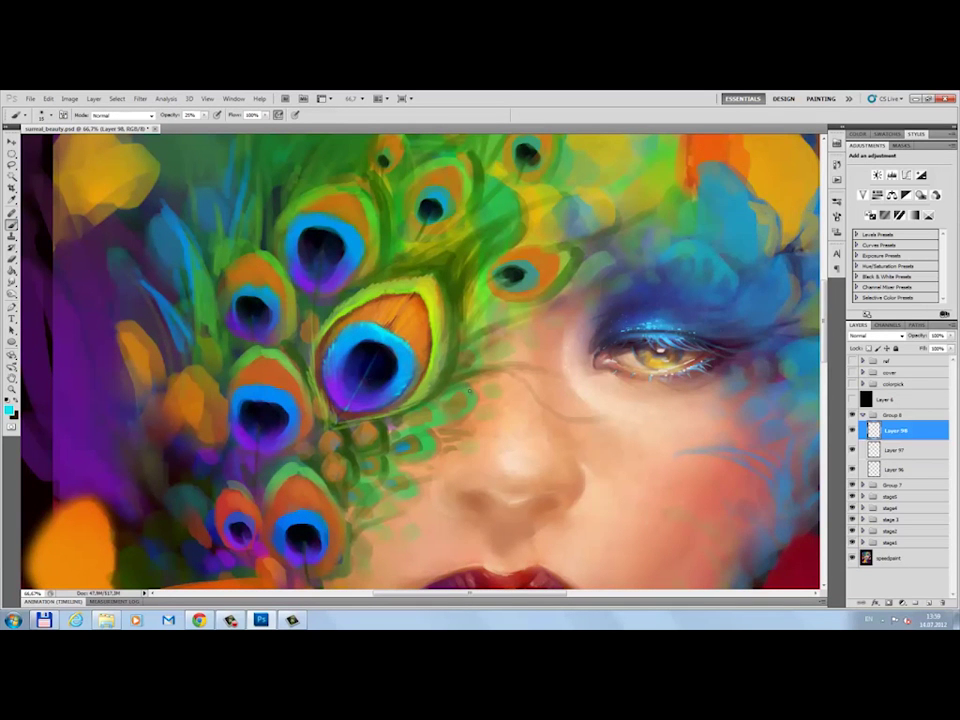
{"action": "key", "text": "F5"}
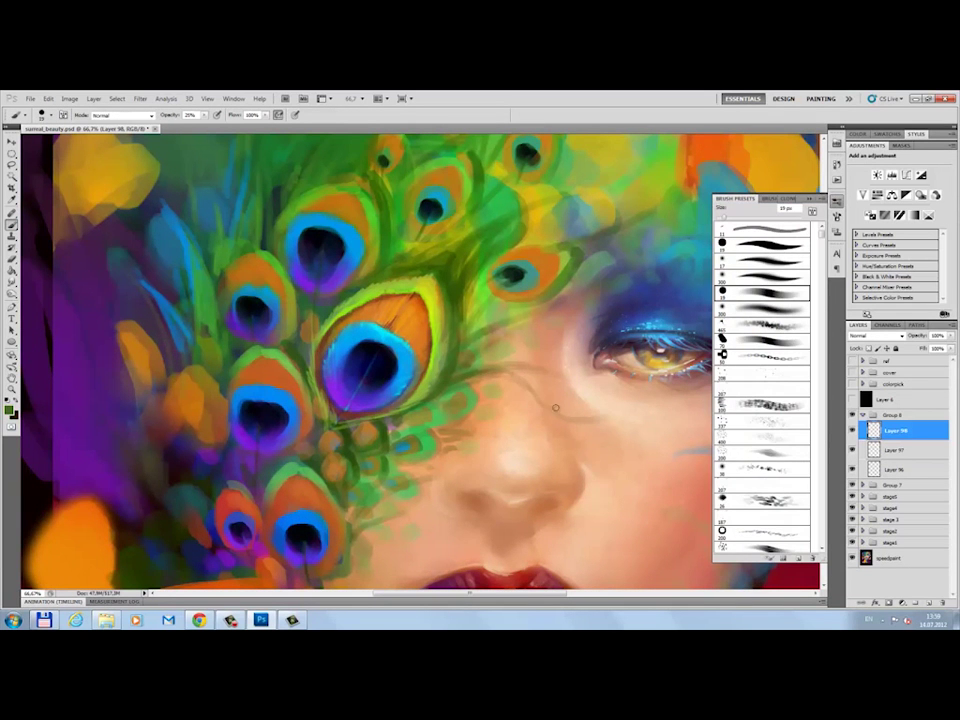
{"action": "key", "text": "F5"}
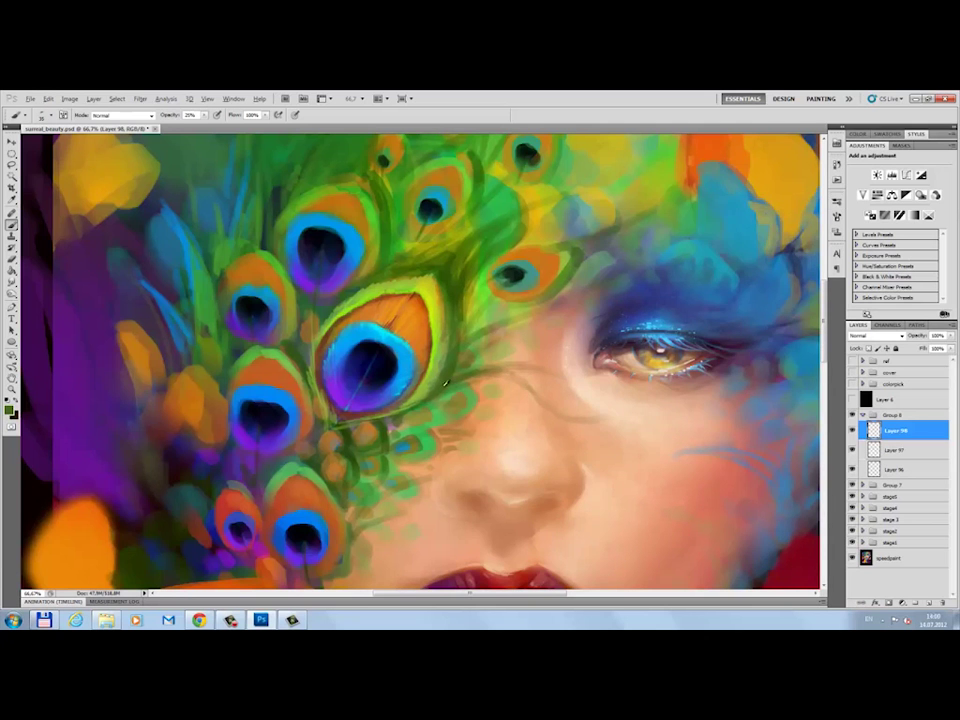
{"action": "left_click_drag", "start_coordinate": [470, 373], "coordinate": [553, 398]}
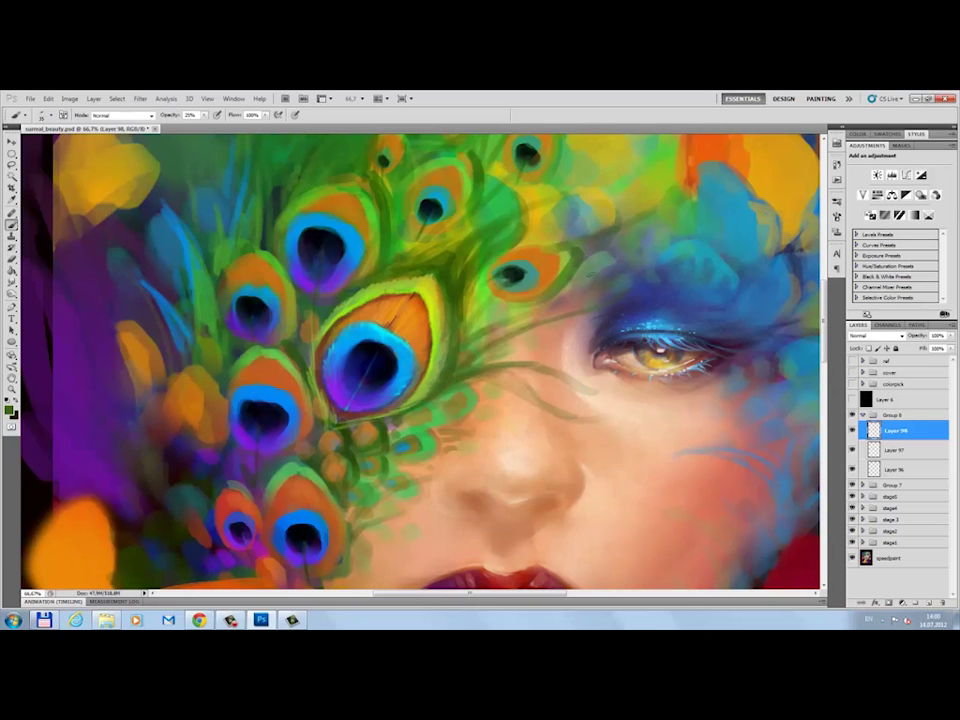
{"action": "key", "text": "0"}
{"action": "mouse_move", "coordinate": [500, 330]}
{"action": "left_mouse_down"}
{"action": "mouse_move", "coordinate": [458, 297]}
{"action": "mouse_move", "coordinate": [405, 225]}
{"action": "left_mouse_up"}
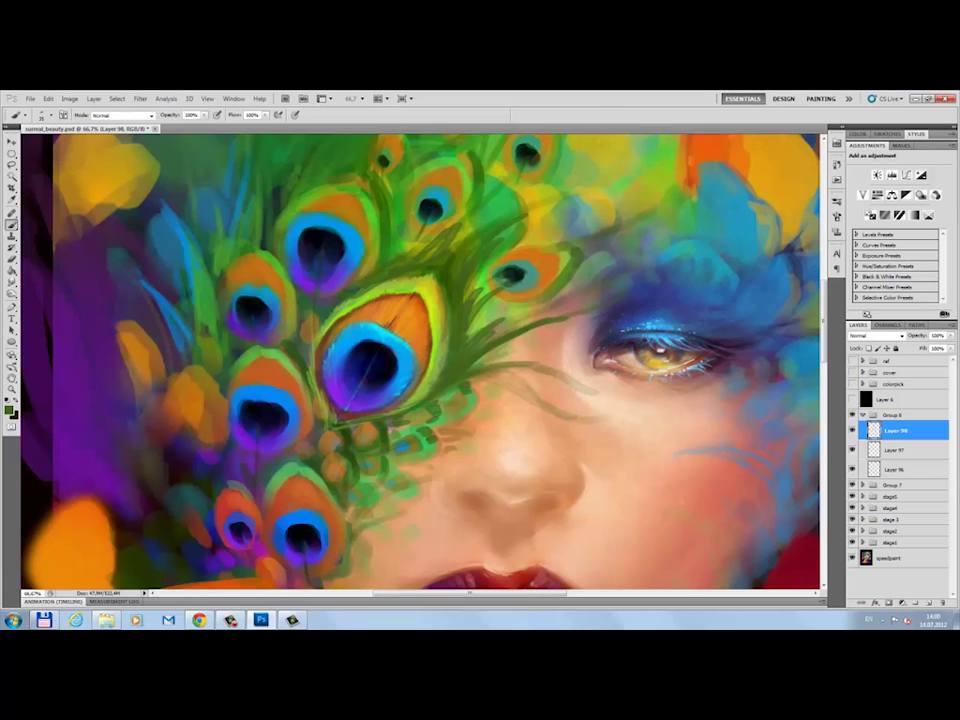
{"action": "left_click", "coordinate": [343, 412], "text": "alt"}
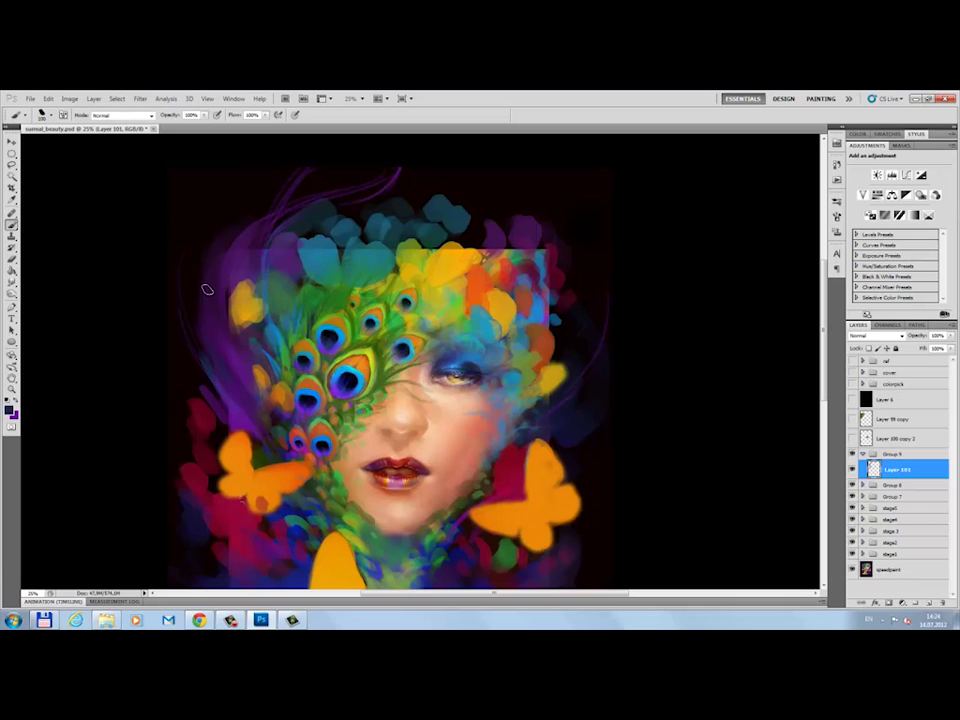
- Paint thin purple strokes left of the feathers and a purple strand into the top hair
{"action": "left_click_drag", "start_coordinate": [200, 330], "coordinate": [190, 312]}
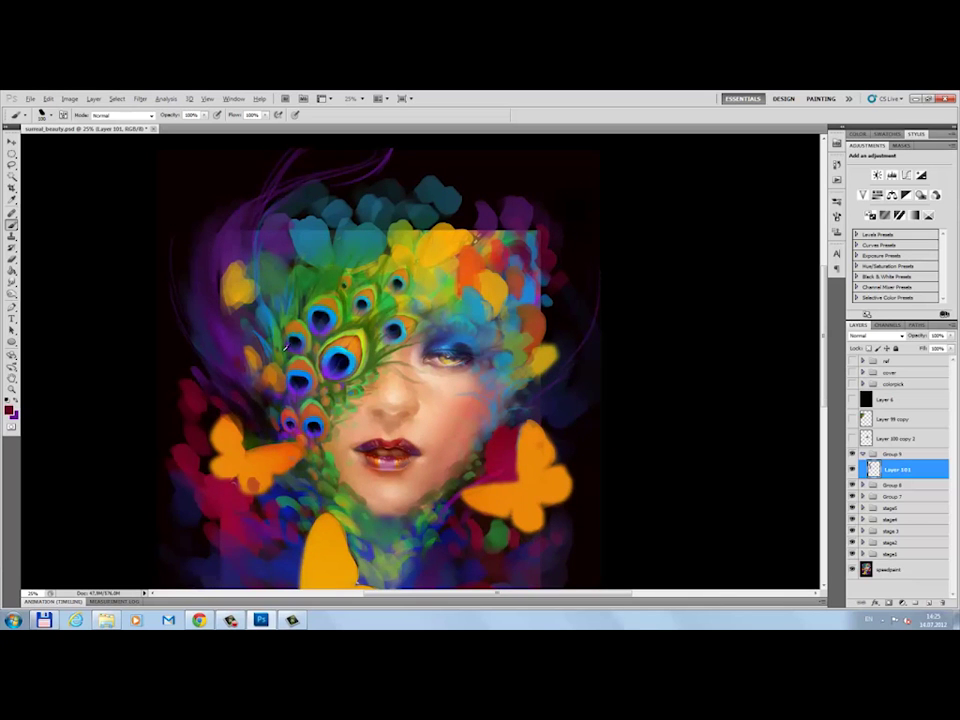
{"action": "left_click_drag", "start_coordinate": [199, 318], "coordinate": [176, 288]}
{"action": "left_click", "coordinate": [190, 398], "text": "alt"}
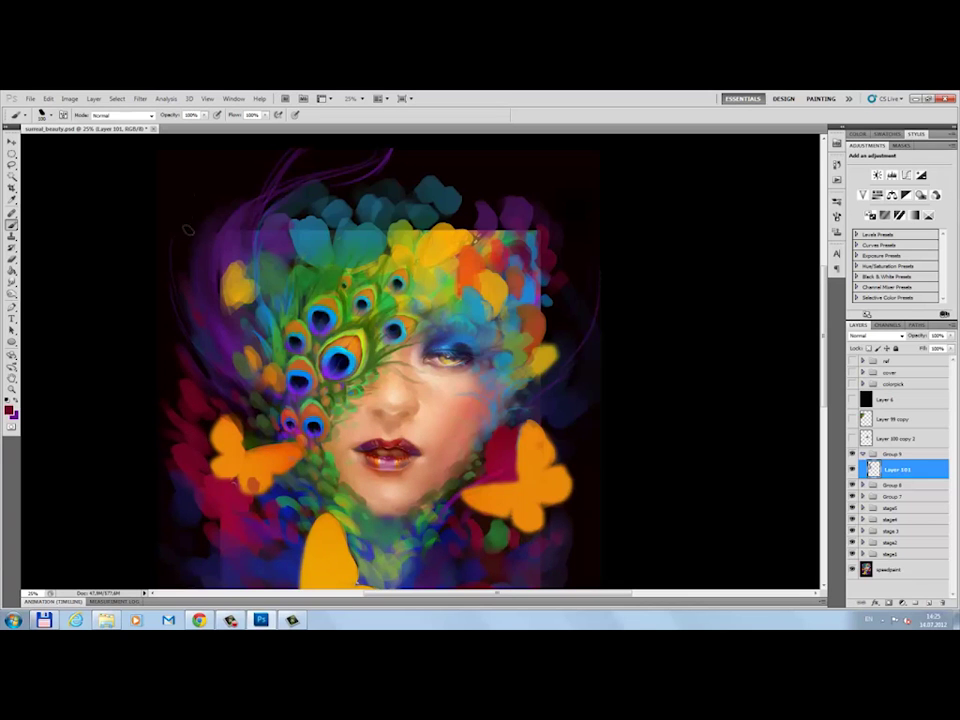
{"action": "left_click", "coordinate": [203, 292], "text": "alt"}
{"action": "left_click", "coordinate": [244, 255], "text": "alt"}
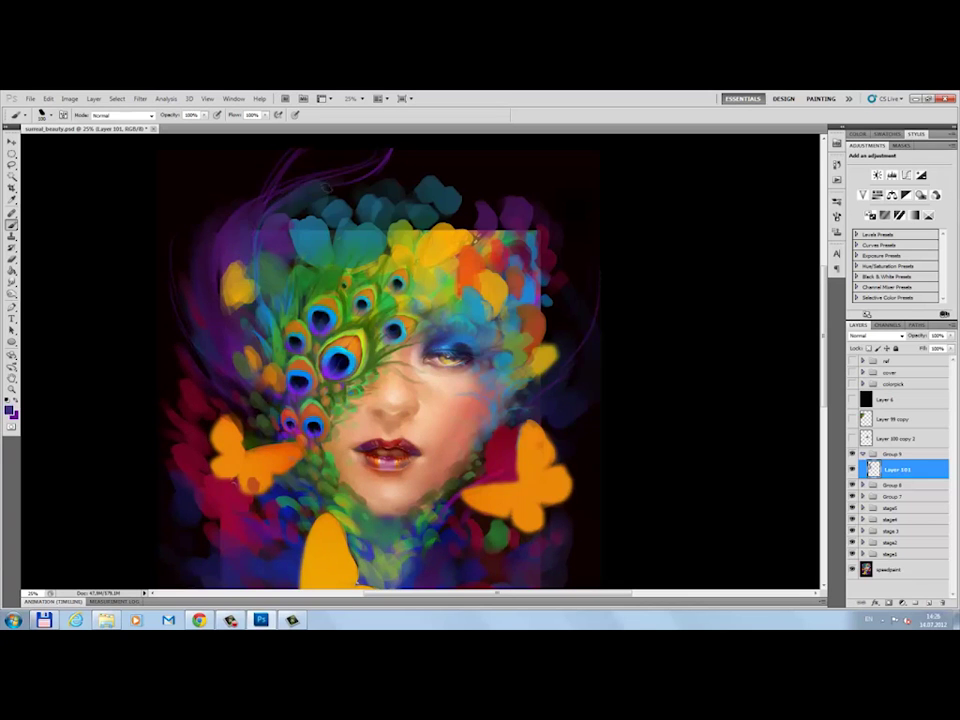
{"action": "left_click_drag", "start_coordinate": [327, 186], "coordinate": [372, 150]}
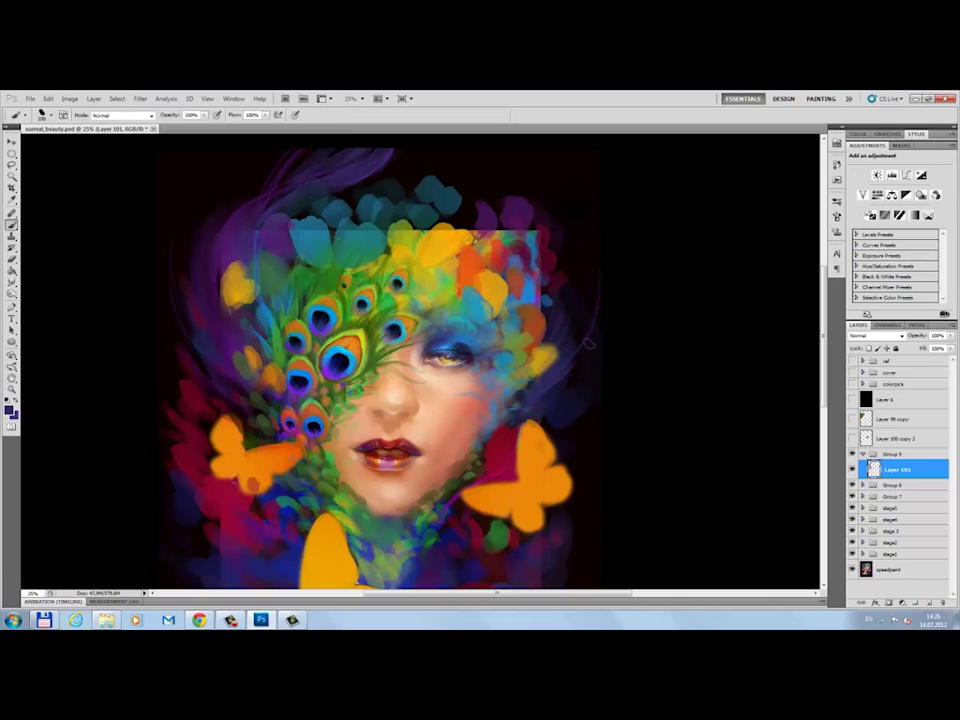
{"action": "left_click", "coordinate": [269, 180], "text": "alt"}
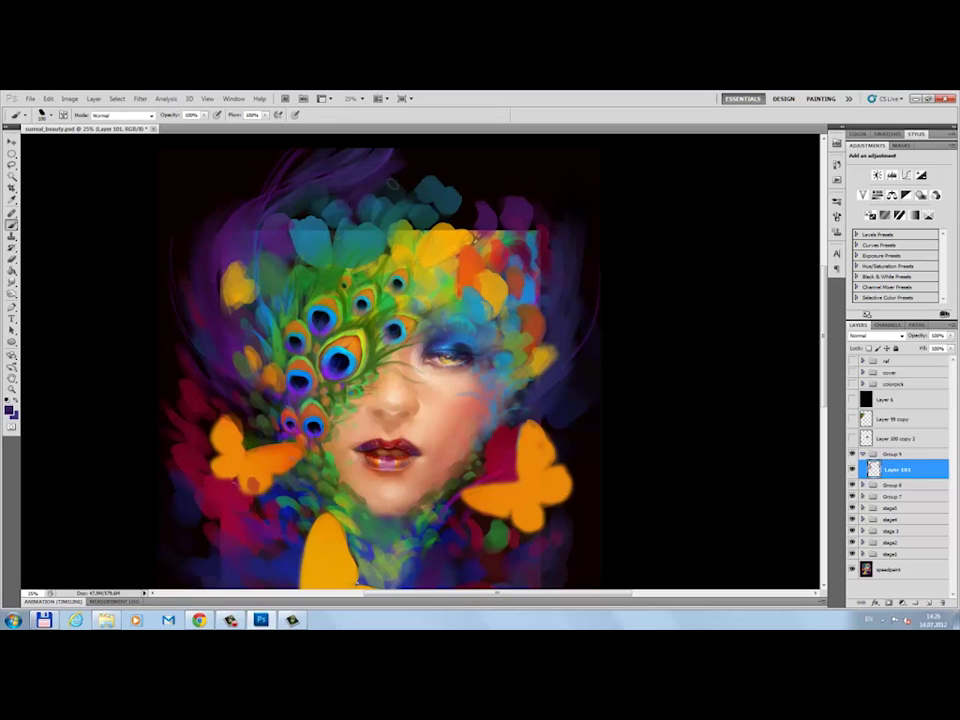
- Stretch the current layer's bottom edge slightly downward with Free Transform
{"action": "key", "text": "ctrl+t"}
{"action": "left_click_drag", "start_coordinate": [380, 486], "coordinate": [380, 497]}
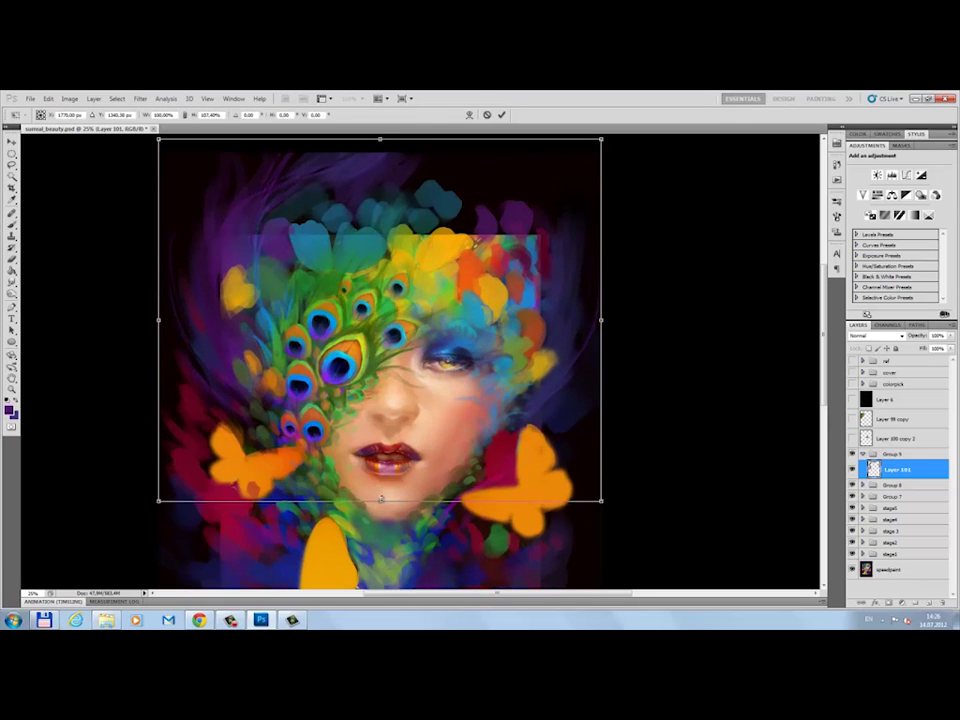
{"action": "key", "text": "Return"}
- On a new layer, paint purple hair strands along the head's top and left edge
{"action": "key", "text": "ctrl+shift+alt+n"}
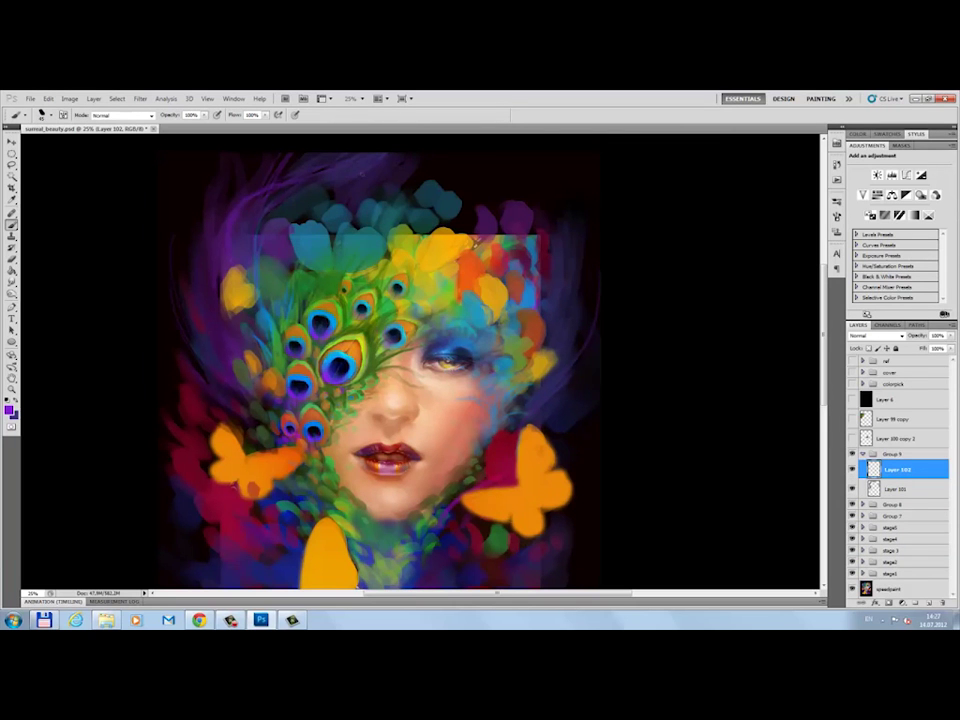
{"action": "left_click_drag", "start_coordinate": [500, 158], "coordinate": [460, 214]}
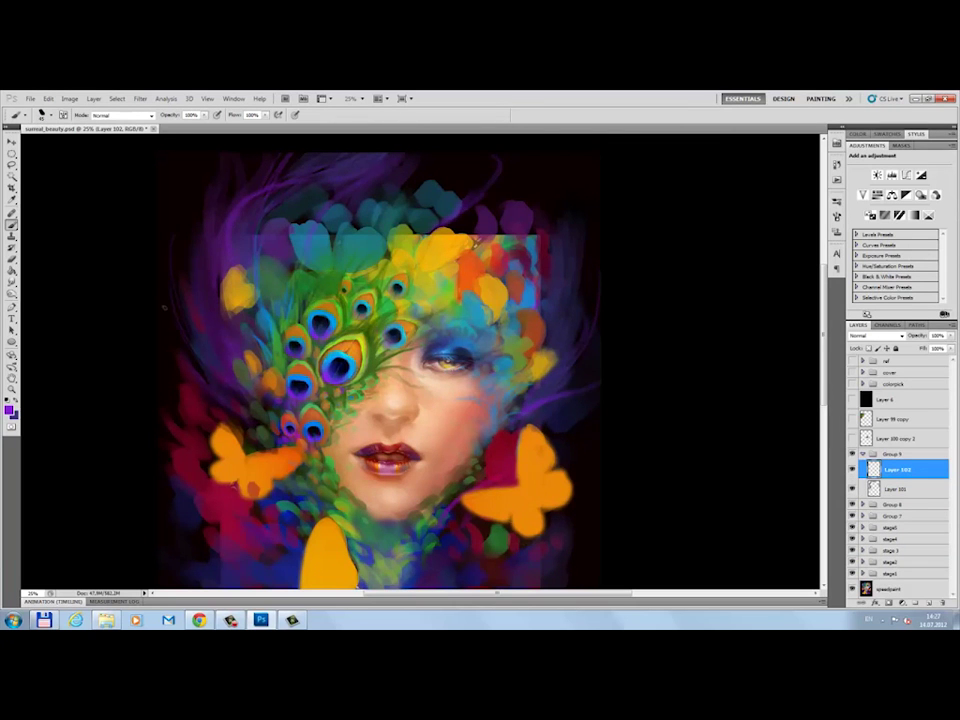
{"action": "left_click_drag", "start_coordinate": [165, 307], "coordinate": [171, 218]}
{"action": "left_click_drag", "start_coordinate": [168, 301], "coordinate": [193, 338]}
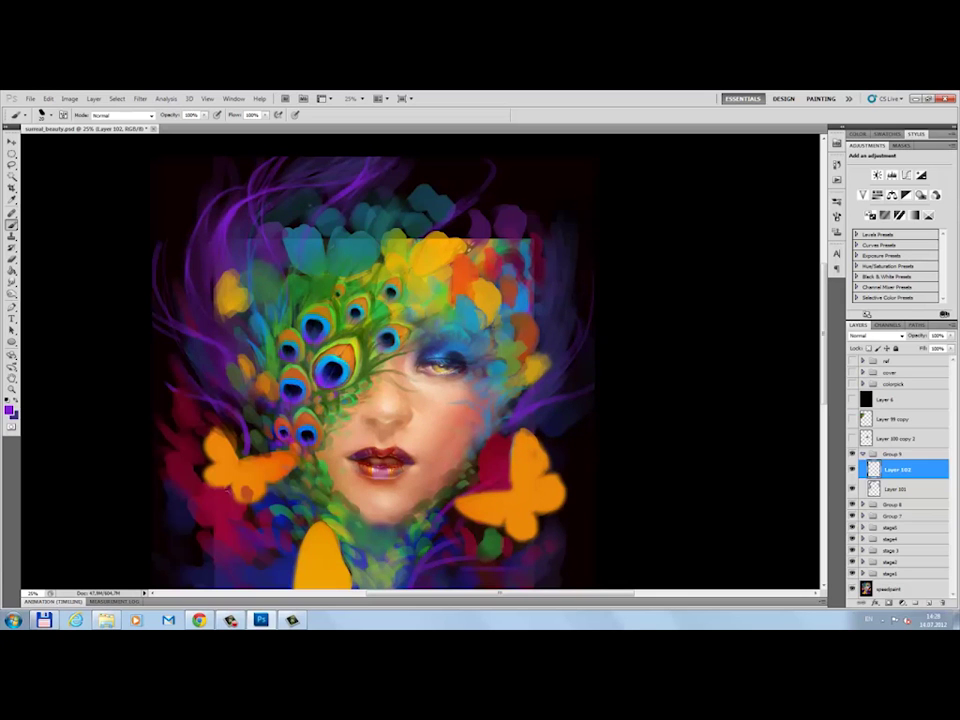
{"action": "left_click_drag", "start_coordinate": [160, 250], "coordinate": [165, 316]}
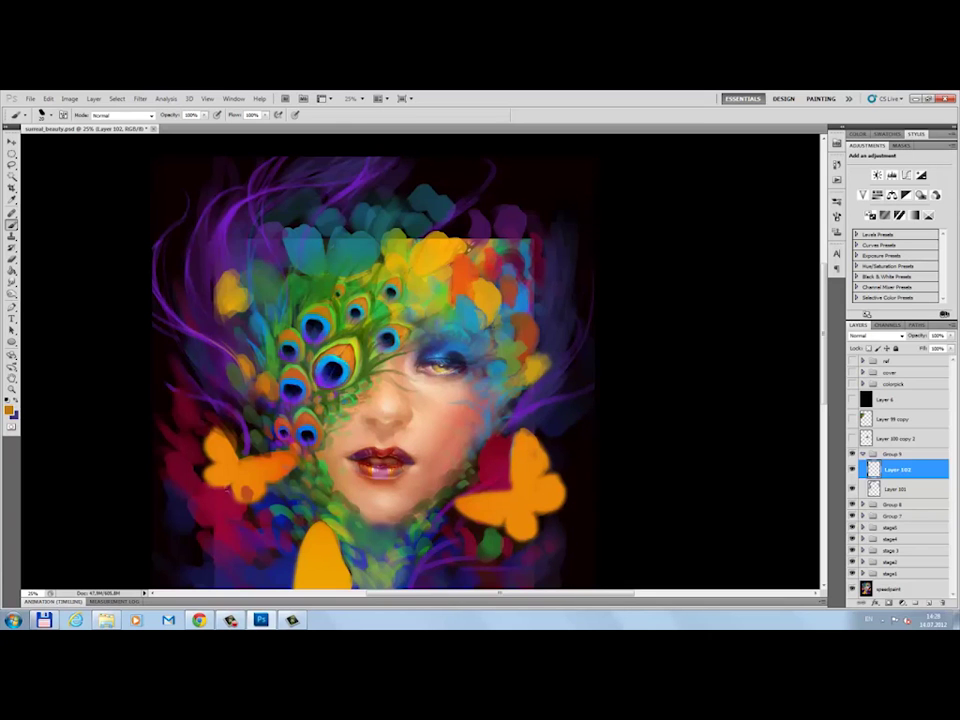
{"action": "left_click", "coordinate": [373, 276], "text": "alt"}
{"action": "key", "text": "ctrl+shift+alt+n"}
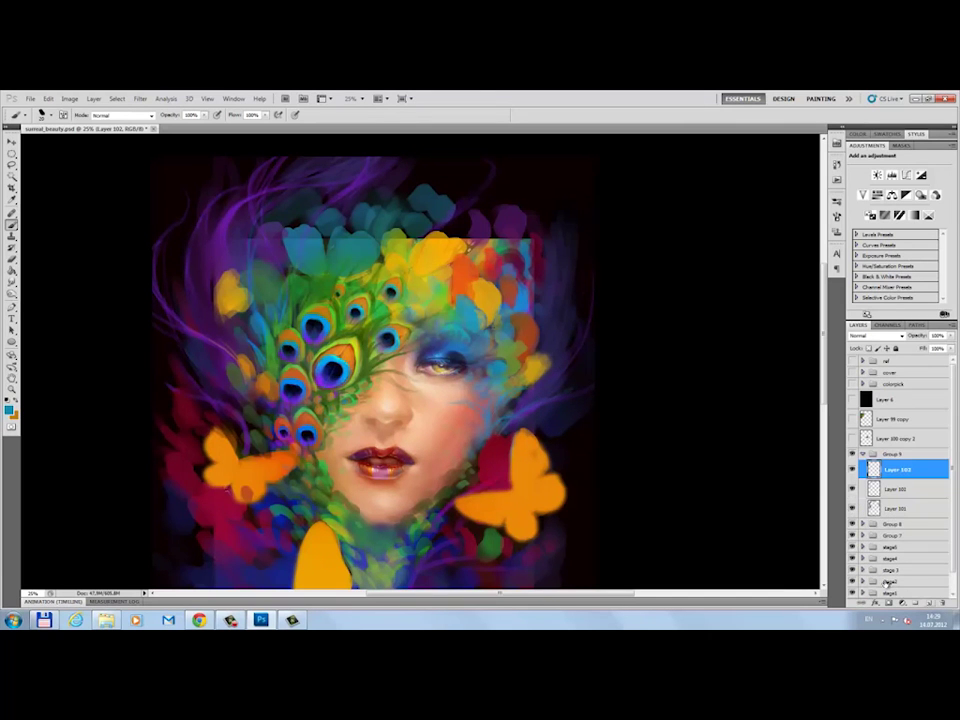
- Paint dark maroon into the left hair and dab cyan onto the upper-left feathers
{"action": "left_click", "coordinate": [196, 215], "text": "alt"}
{"action": "left_click_drag", "start_coordinate": [200, 366], "coordinate": [228, 403]}
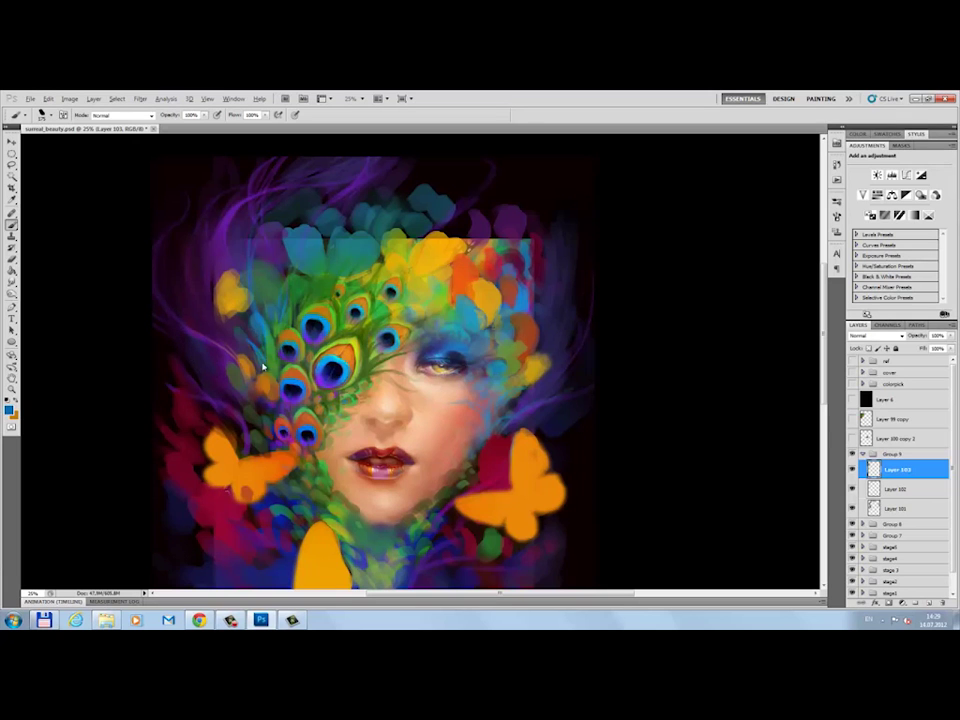
{"action": "left_click", "coordinate": [290, 245], "text": "alt"}
{"action": "left_click_drag", "start_coordinate": [285, 250], "coordinate": [260, 285]}
- Sample orange from the headpiece and dab it along the top of the hair
{"action": "left_click", "coordinate": [230, 188], "text": "alt"}
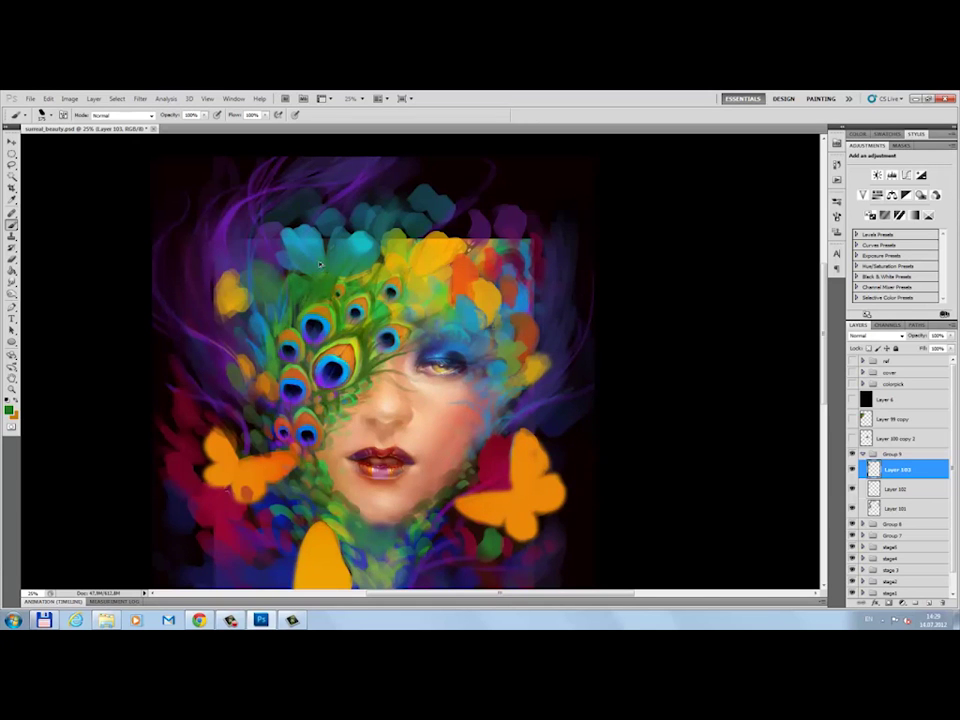
{"action": "left_click", "coordinate": [536, 259], "text": "alt"}
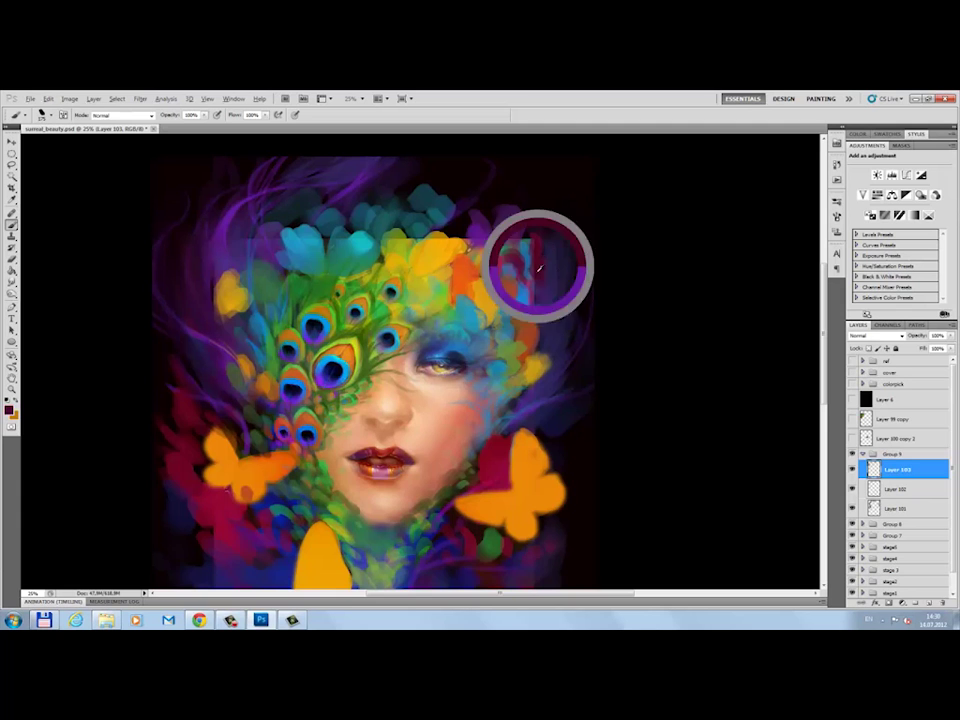
{"action": "left_click", "coordinate": [393, 334], "text": "alt"}
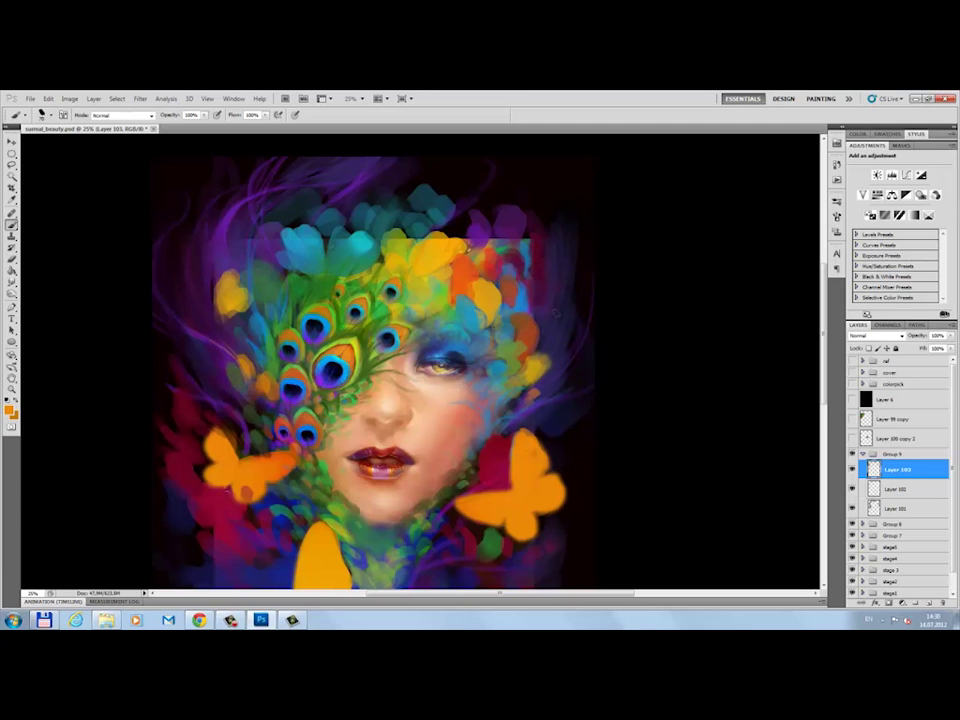
{"action": "left_click", "coordinate": [138, 301], "text": "alt"}
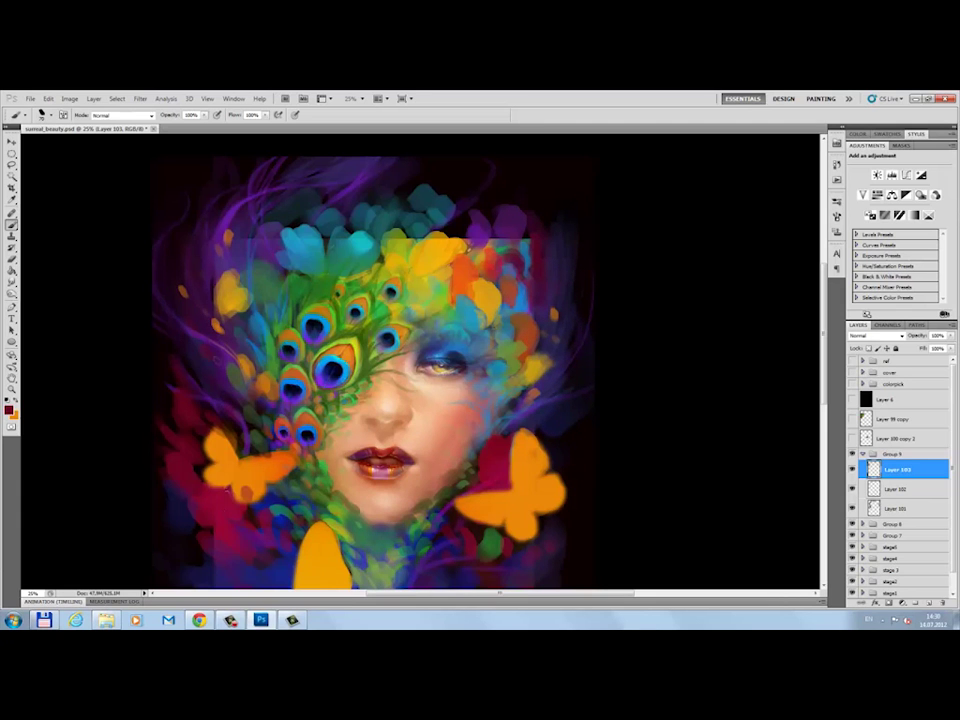
{"action": "left_click", "coordinate": [180, 293], "text": "alt"}
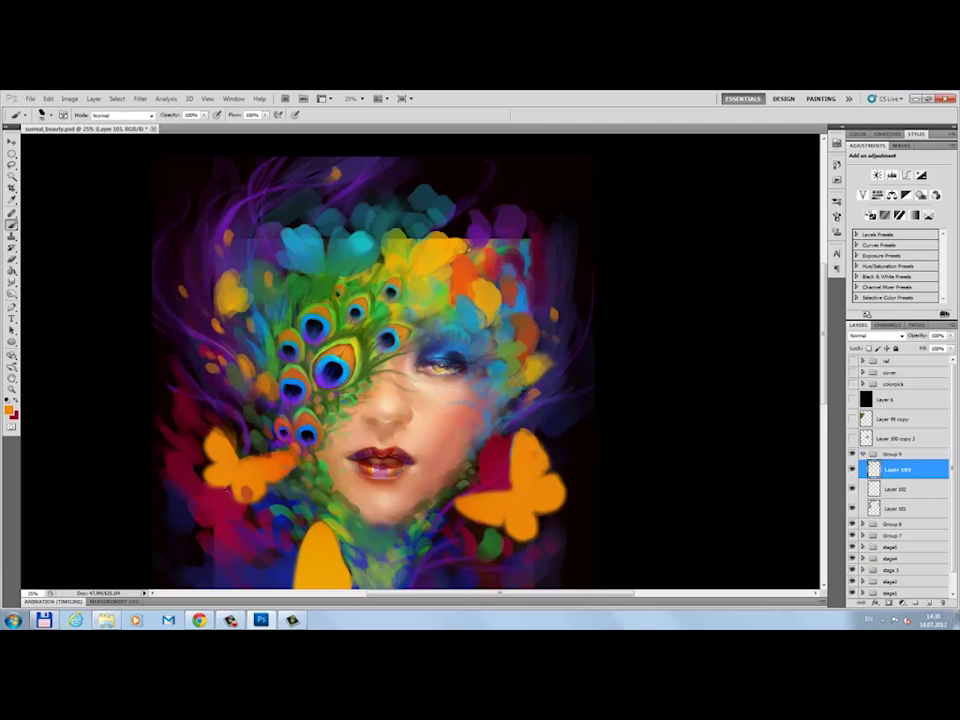
{"action": "left_click_drag", "start_coordinate": [393, 178], "coordinate": [487, 181]}
- Paint light-purple strands in the upper-left hair, then sample dark red near the butterfly
{"action": "left_click", "coordinate": [423, 240], "text": "alt"}
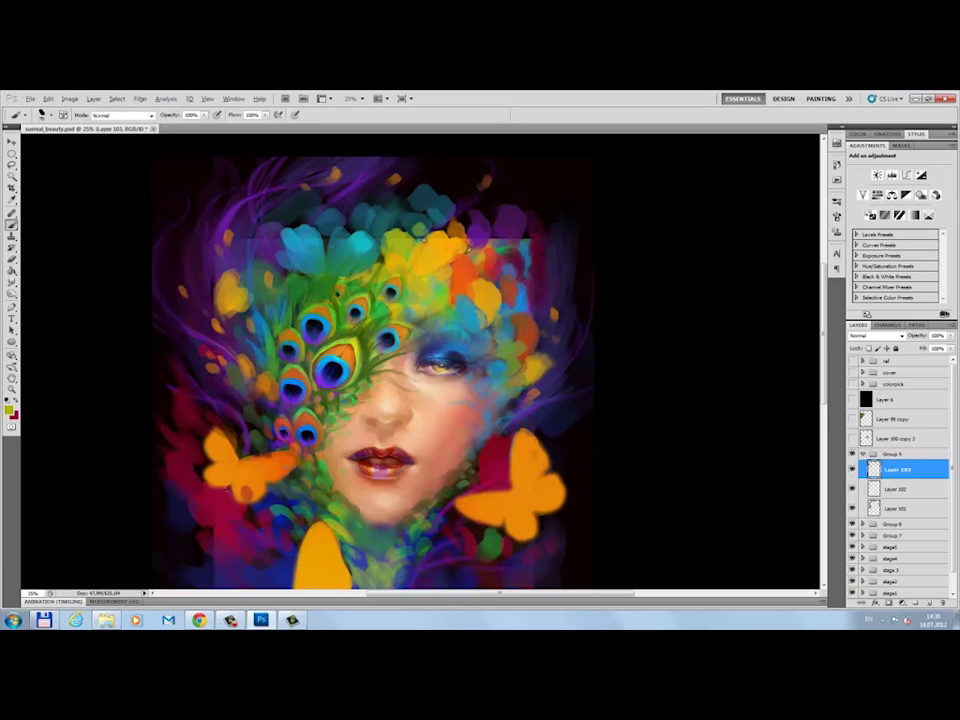
{"action": "left_click", "coordinate": [263, 233], "text": "alt"}
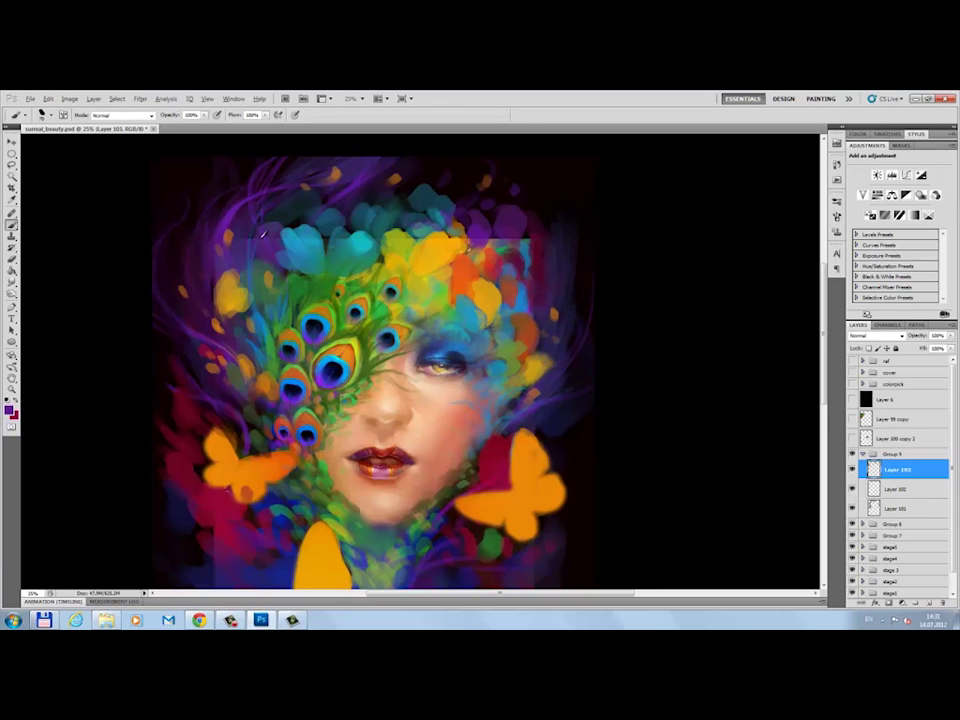
{"action": "left_click", "coordinate": [268, 198], "text": "alt"}
{"action": "mouse_move", "coordinate": [192, 189]}
{"action": "left_mouse_down"}
{"action": "mouse_move", "coordinate": [182, 155]}
{"action": "mouse_move", "coordinate": [222, 141]}
{"action": "left_mouse_up"}
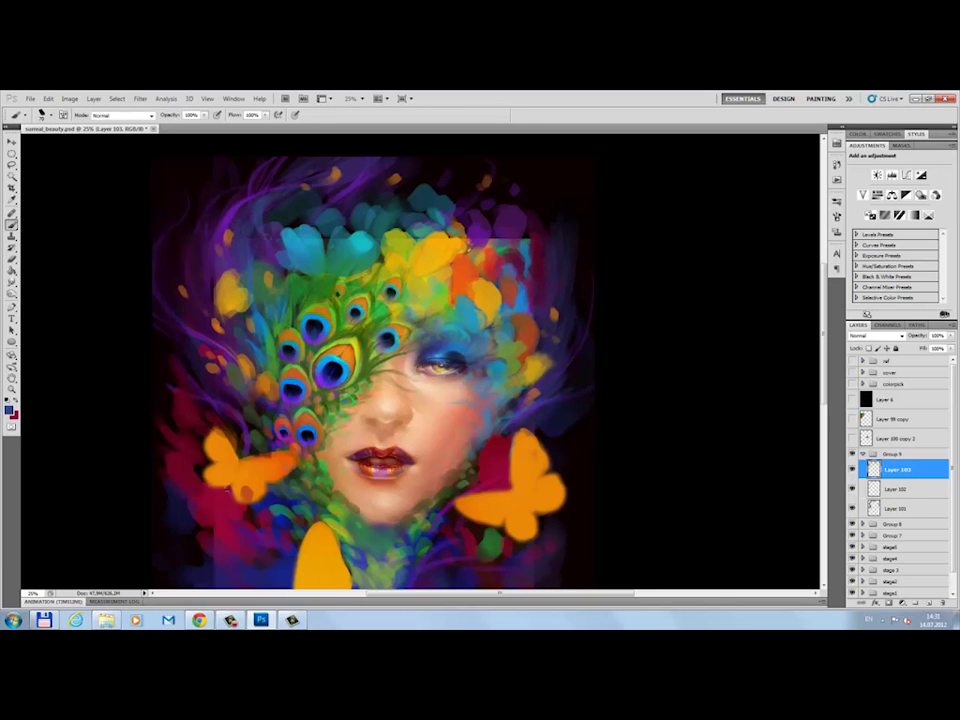
{"action": "scroll", "coordinate": [204, 457], "scroll_direction": "down", "scroll_amount": 3}
{"action": "left_click", "coordinate": [204, 457], "text": "alt"}
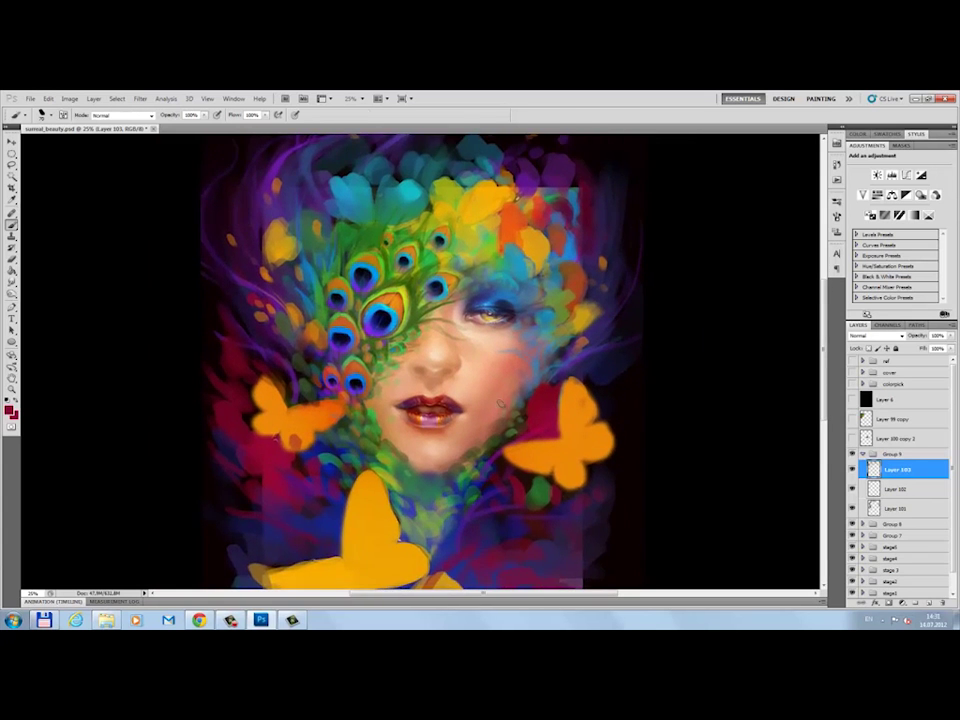
- Sample a dark red-brown and add a new layer above Layer 107 for skin work
{"action": "key", "text": "b"}
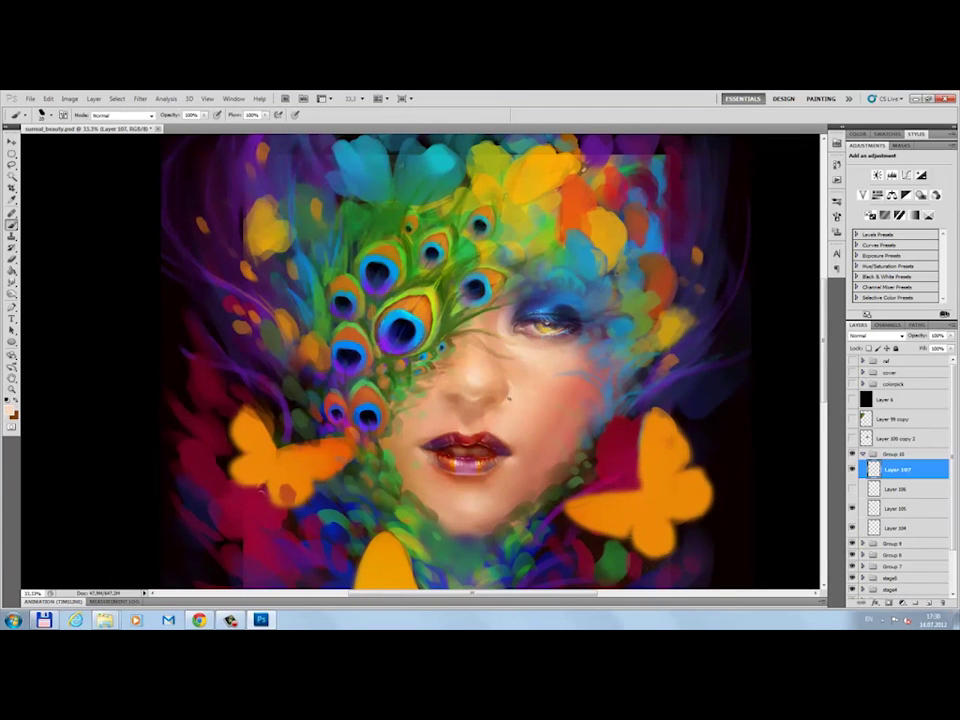
{"action": "left_click", "coordinate": [332, 300], "text": "alt"}
{"action": "key", "text": "ctrl+shift+alt+n"}
{"action": "left_click", "coordinate": [836, 202]}
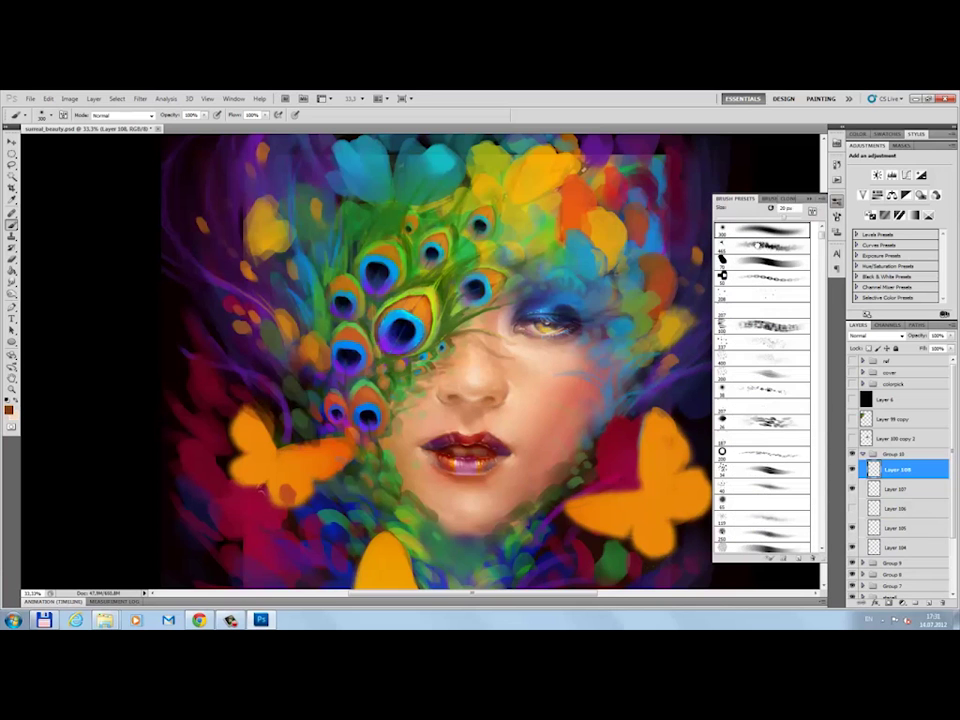
- Shrink the brush to 60 px, sample pale skin tones, and set a 208 px scattered eraser
{"action": "key", "text": "bracketleft"}
{"action": "key", "text": "bracketleft"}
{"action": "key", "text": "bracketleft"}
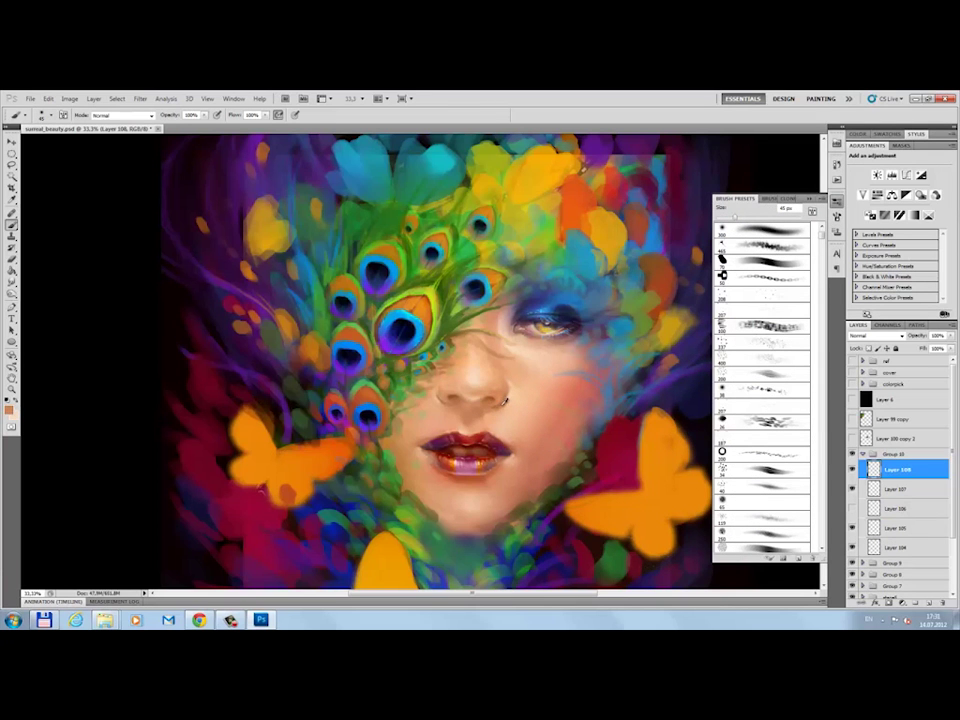
{"action": "left_click", "coordinate": [505, 400], "text": "alt"}
{"action": "left_click", "coordinate": [446, 413], "text": "alt"}
{"action": "left_click", "coordinate": [488, 422], "text": "alt"}
{"action": "key", "text": "e"}
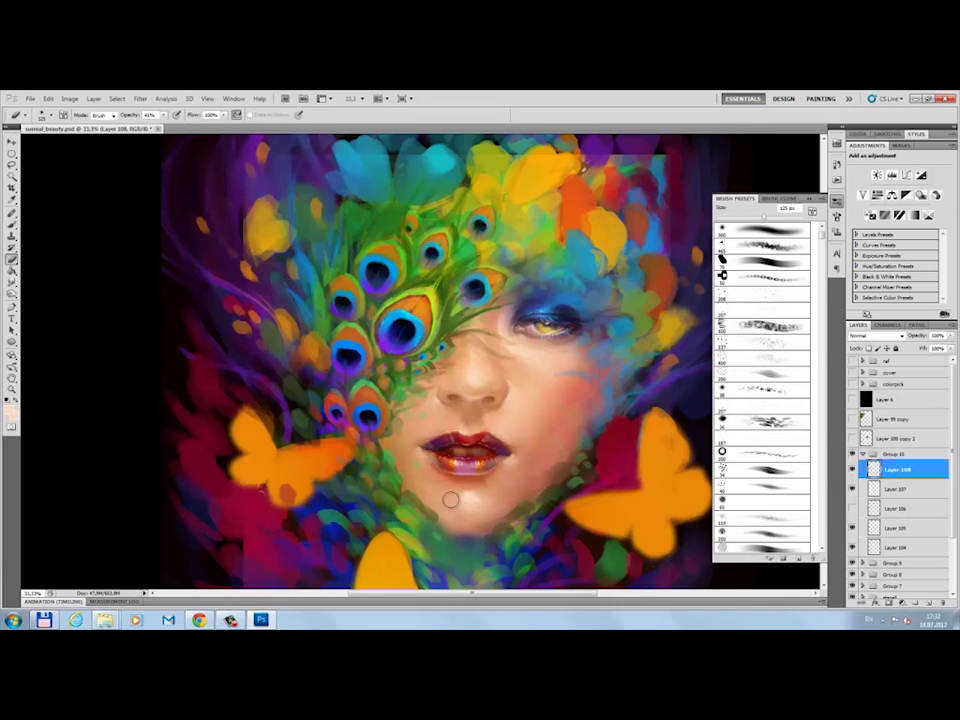
{"action": "left_click", "coordinate": [762, 292]}
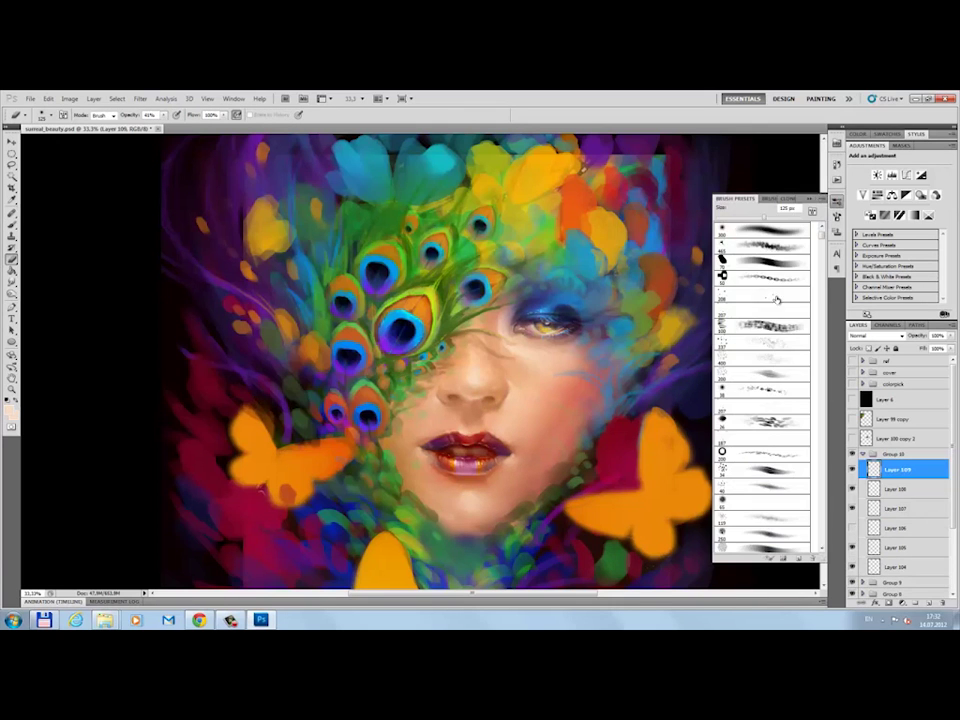
- Dab freckle dots on the cheek and set the layer to Multiply at 77% opacity
{"action": "left_click", "coordinate": [525, 405]}
{"action": "left_click", "coordinate": [762, 341]}
{"action": "key", "text": "alt"}
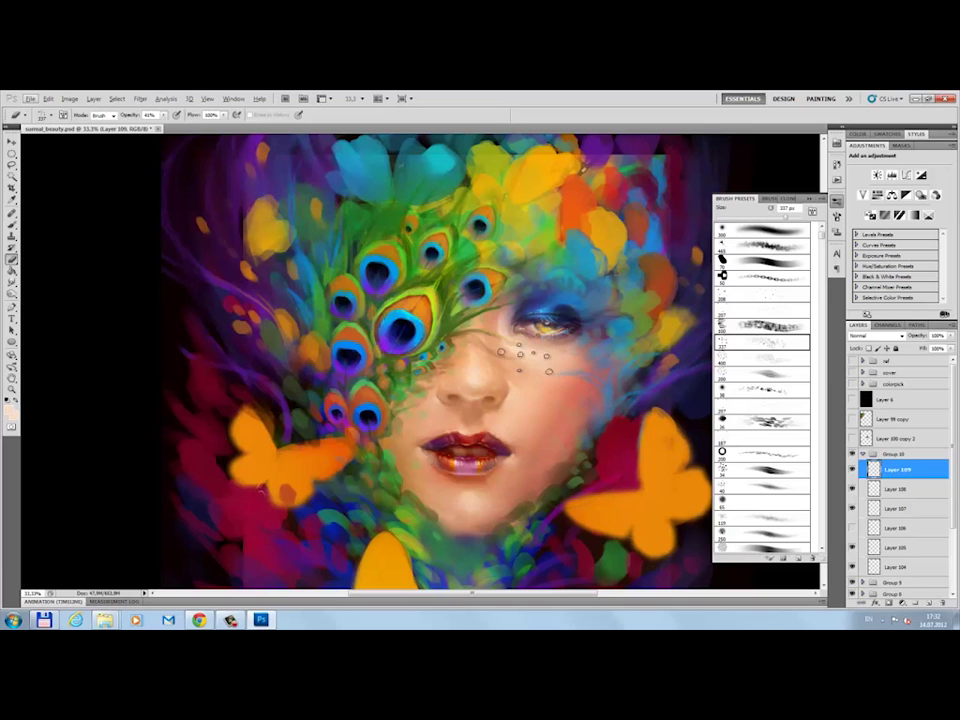
{"action": "key", "text": "b"}
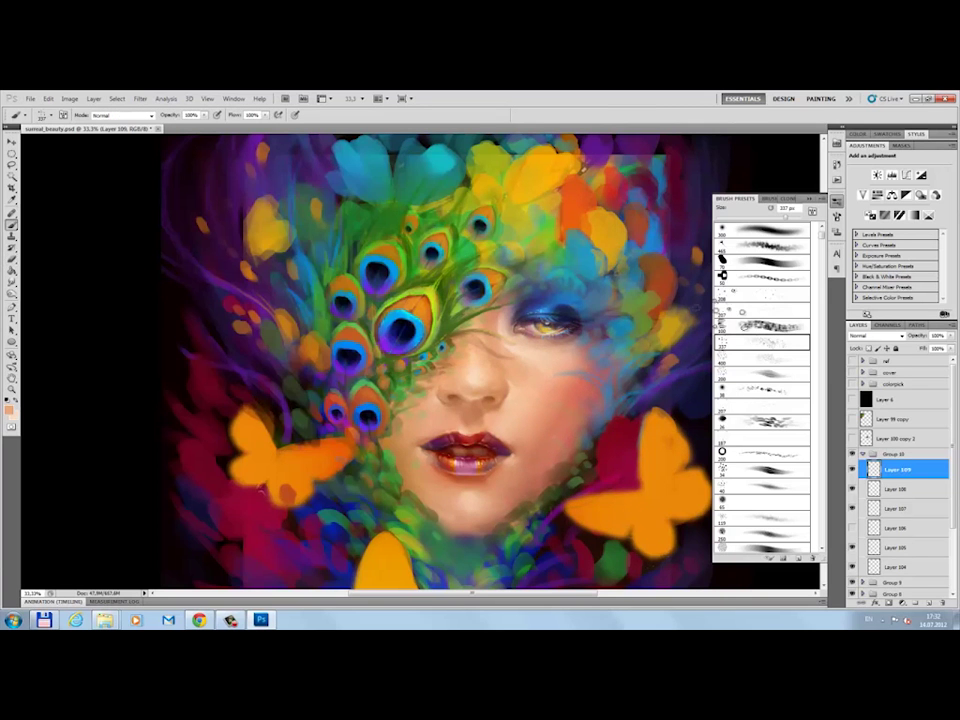
{"action": "left_click", "coordinate": [876, 336]}
{"action": "left_click", "coordinate": [864, 374]}
{"action": "key", "text": "Tab"}
{"action": "type", "text": "77"}
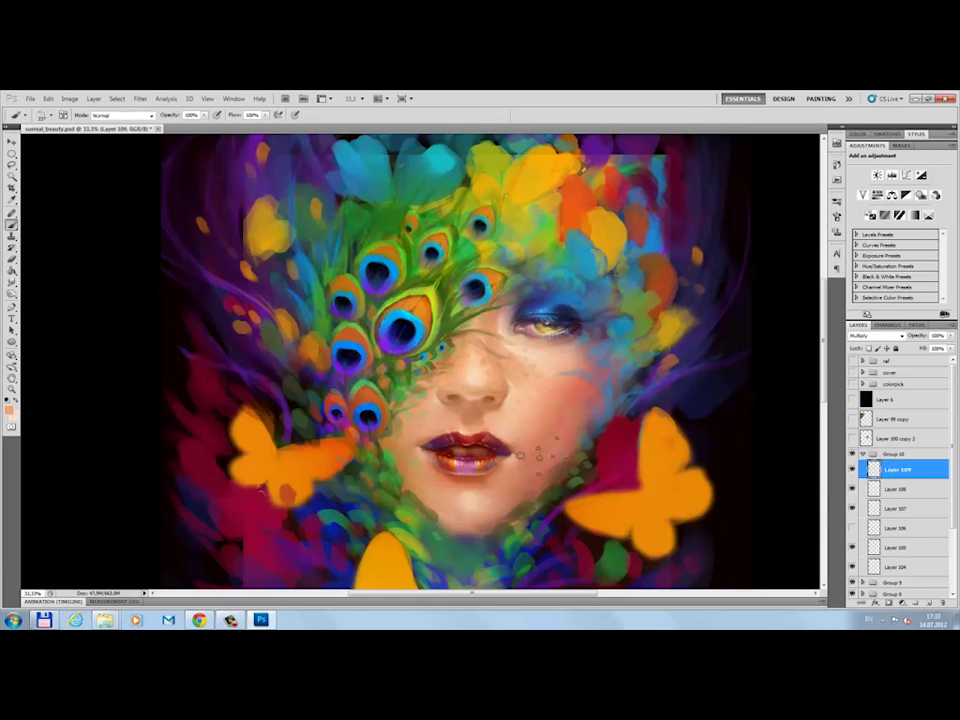
- Add Soft Light Layer 110, choose a light peach foreground, and set eraser opacity to 100%
{"action": "key", "text": "ctrl+shift+alt+n"}
{"action": "left_click", "coordinate": [876, 336]}
{"action": "left_click", "coordinate": [868, 446]}
{"action": "left_click", "coordinate": [10, 410]}
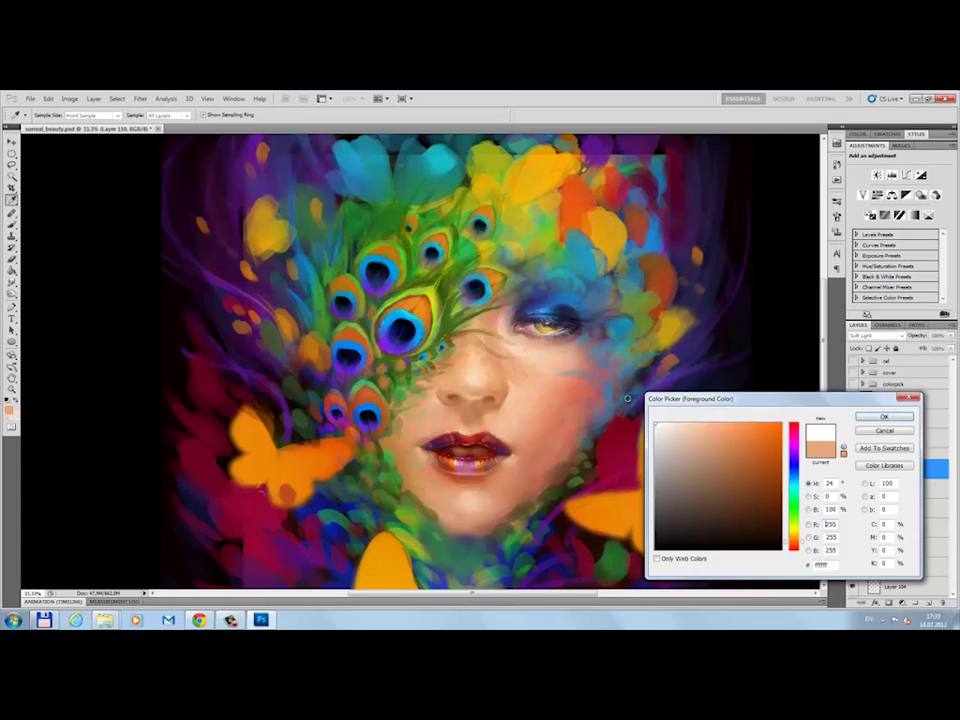
{"action": "left_click", "coordinate": [883, 414]}
{"action": "key", "text": "e"}
{"action": "key", "text": "0"}
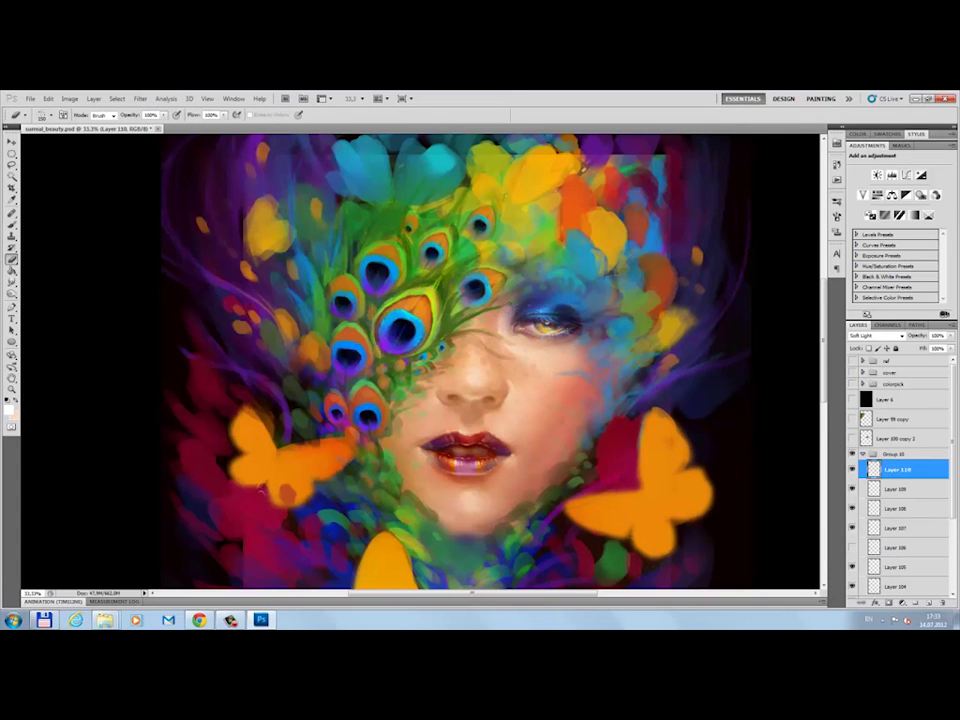
{"action": "scroll", "coordinate": [618, 257], "scroll_direction": "down", "scroll_amount": 2, "text": "alt"}
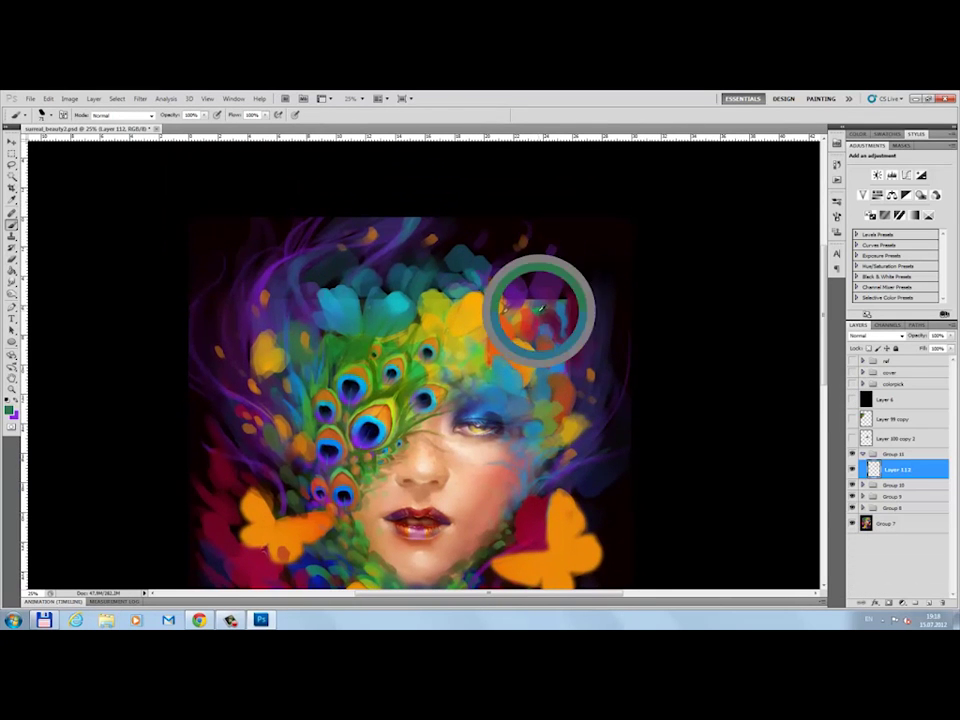
- Sample teal from the petals and paint it over the top of the yellow petals
{"action": "left_click", "coordinate": [540, 310], "text": "alt"}
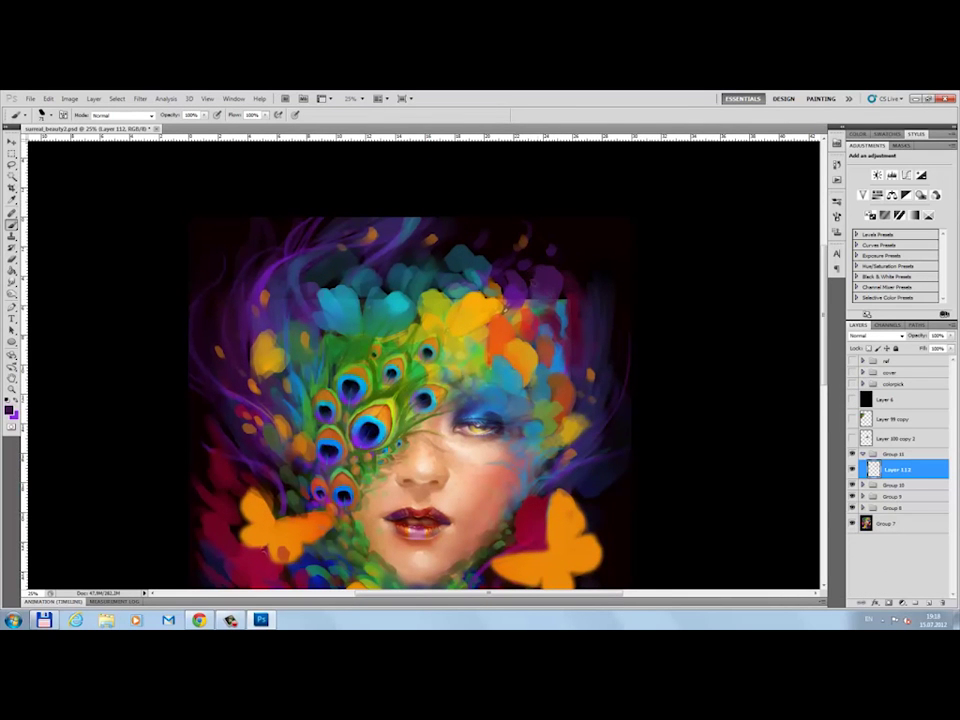
{"action": "left_click", "coordinate": [378, 393], "text": "alt"}
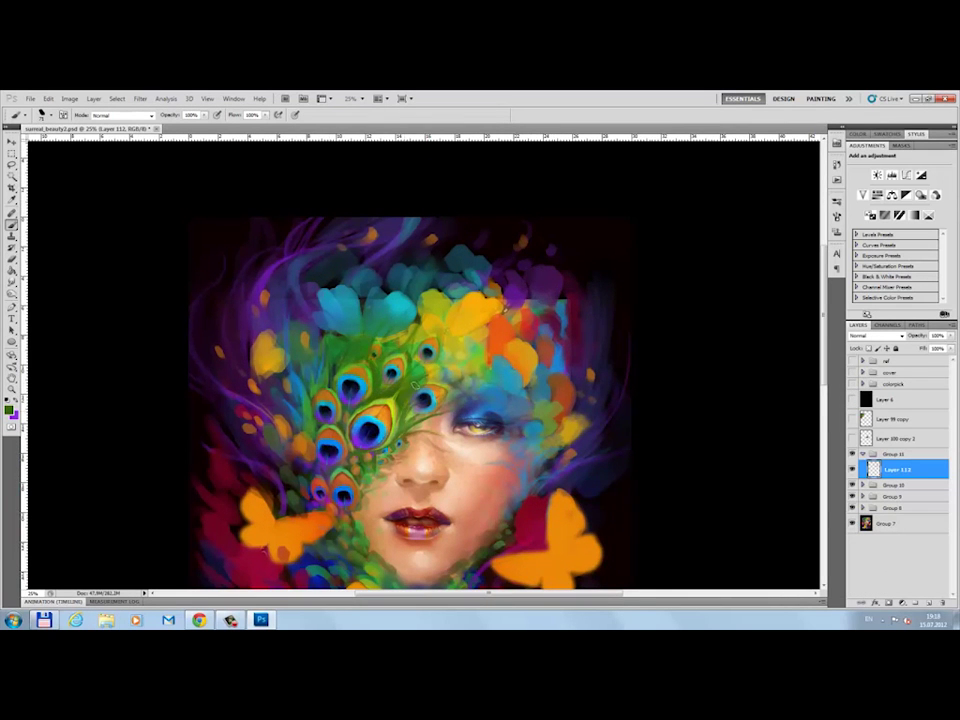
{"action": "left_click", "coordinate": [330, 383], "text": "alt"}
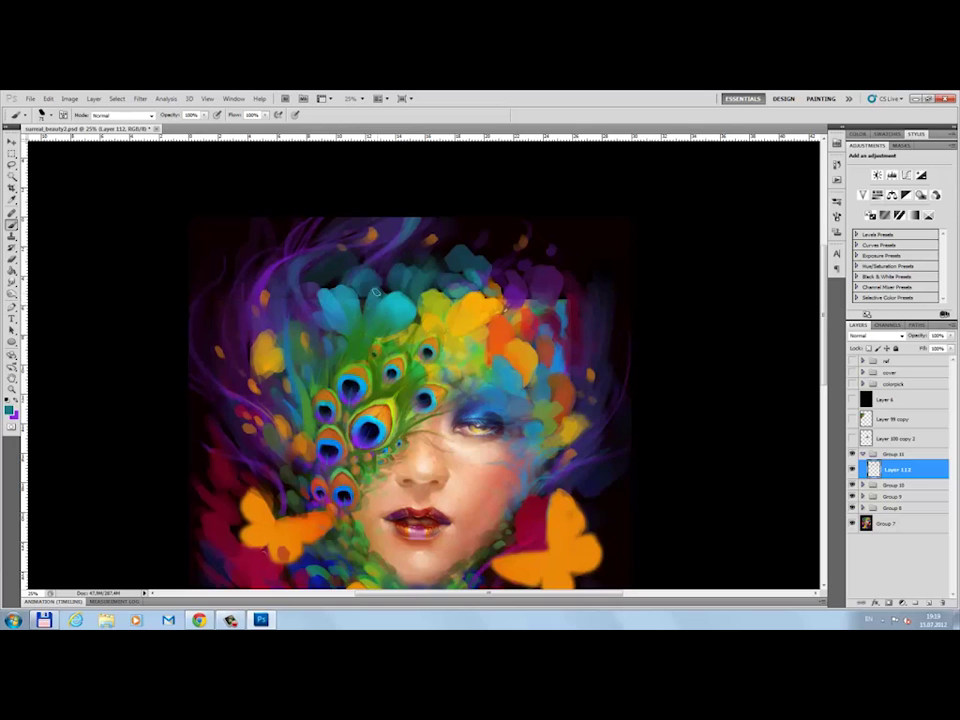
{"action": "left_click", "coordinate": [367, 322], "text": "alt"}
{"action": "scroll", "coordinate": [433, 283], "scroll_direction": "up", "scroll_amount": 2}
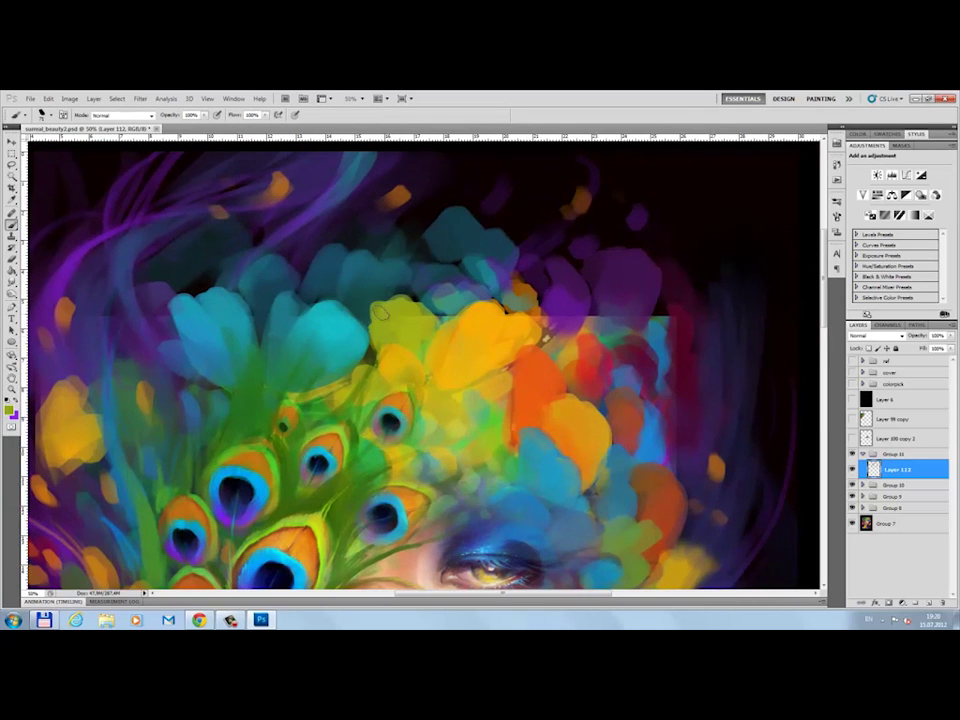
{"action": "left_click", "coordinate": [357, 268], "text": "alt"}
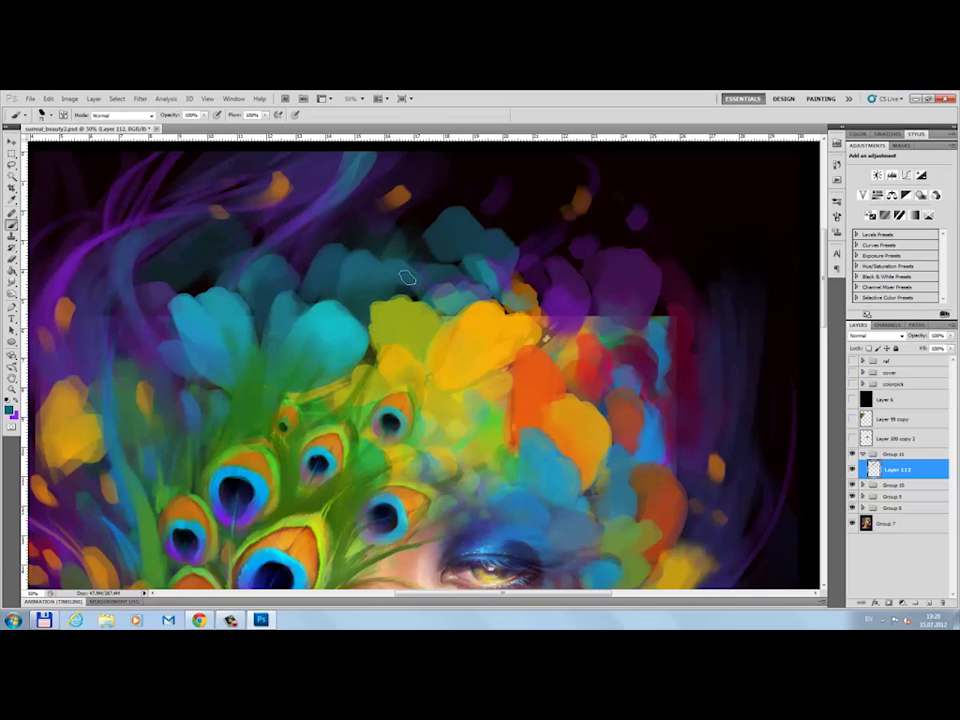
{"action": "left_click_drag", "start_coordinate": [430, 284], "coordinate": [455, 295]}
- Brighten the teal petal with cyan and extend the teal-blue petal to the right
{"action": "left_click", "coordinate": [460, 322], "text": "alt"}
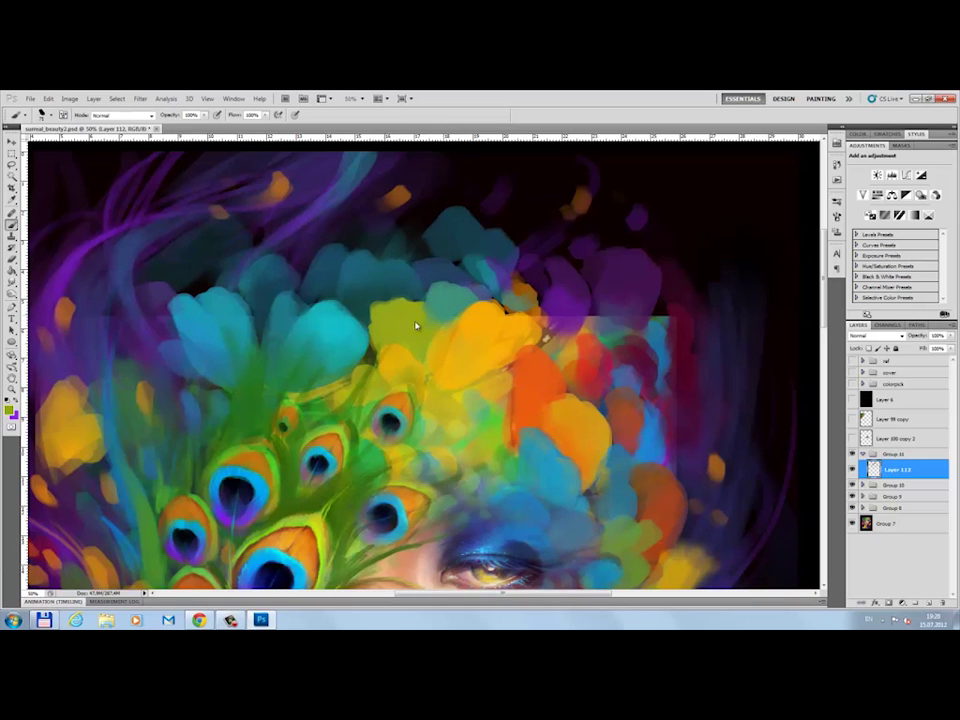
{"action": "left_click", "coordinate": [540, 336], "text": "alt"}
{"action": "left_click", "coordinate": [300, 310], "text": "alt"}
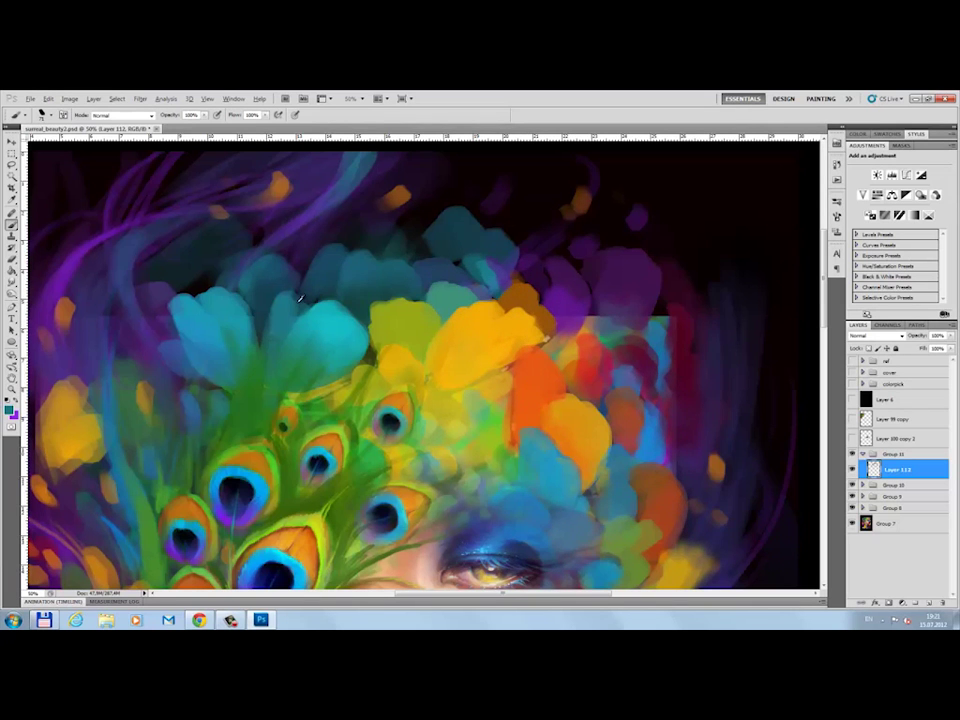
{"action": "mouse_move", "coordinate": [250, 340]}
{"action": "left_mouse_down"}
{"action": "mouse_move", "coordinate": [200, 305]}
{"action": "mouse_move", "coordinate": [171, 321]}
{"action": "mouse_move", "coordinate": [175, 366]}
{"action": "left_mouse_up"}
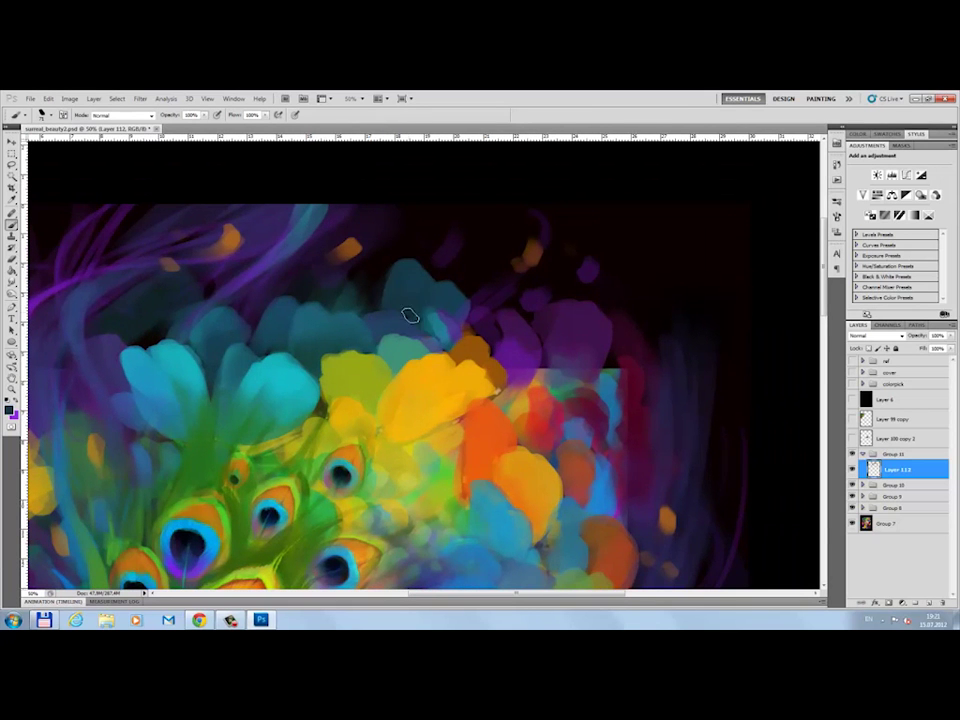
{"action": "left_click_drag", "start_coordinate": [407, 289], "coordinate": [427, 285]}
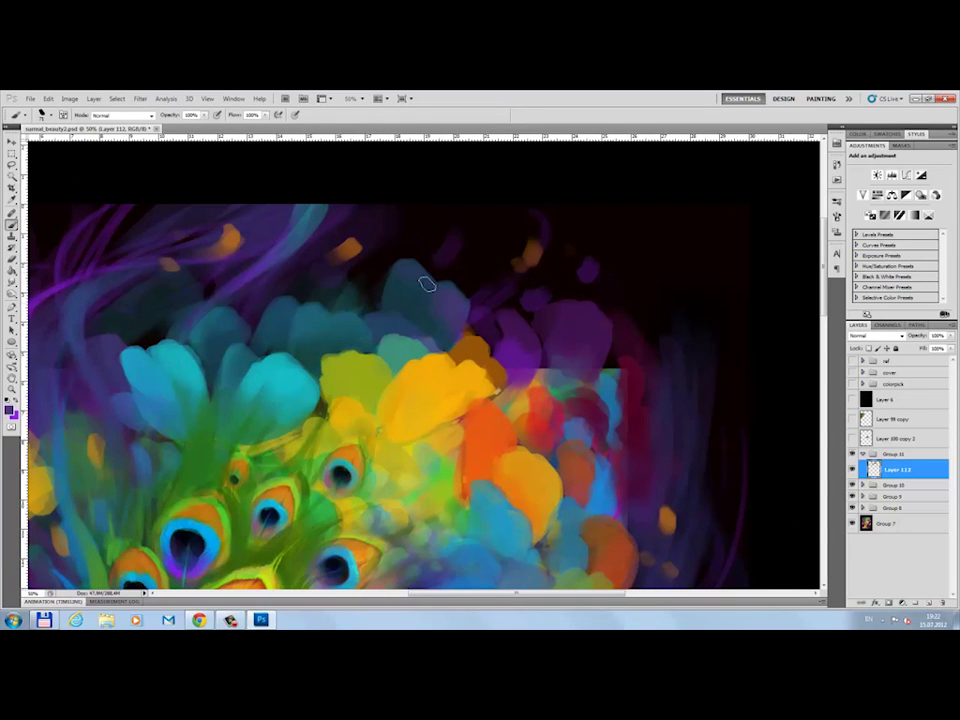
- Sample red and paint it over the top of the orange petal
{"action": "left_click", "coordinate": [481, 347], "text": "alt"}
{"action": "left_click", "coordinate": [509, 354], "text": "alt"}
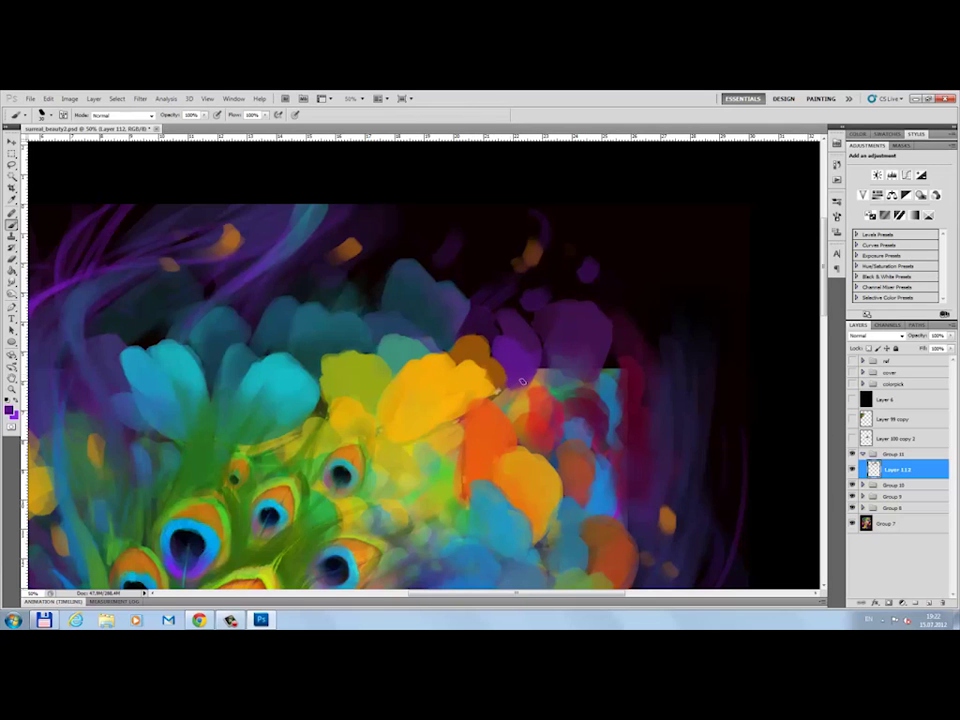
{"action": "left_click", "coordinate": [506, 384], "text": "alt"}
{"action": "left_click", "coordinate": [561, 438], "text": "alt"}
{"action": "left_click_drag", "start_coordinate": [532, 408], "coordinate": [484, 425]}
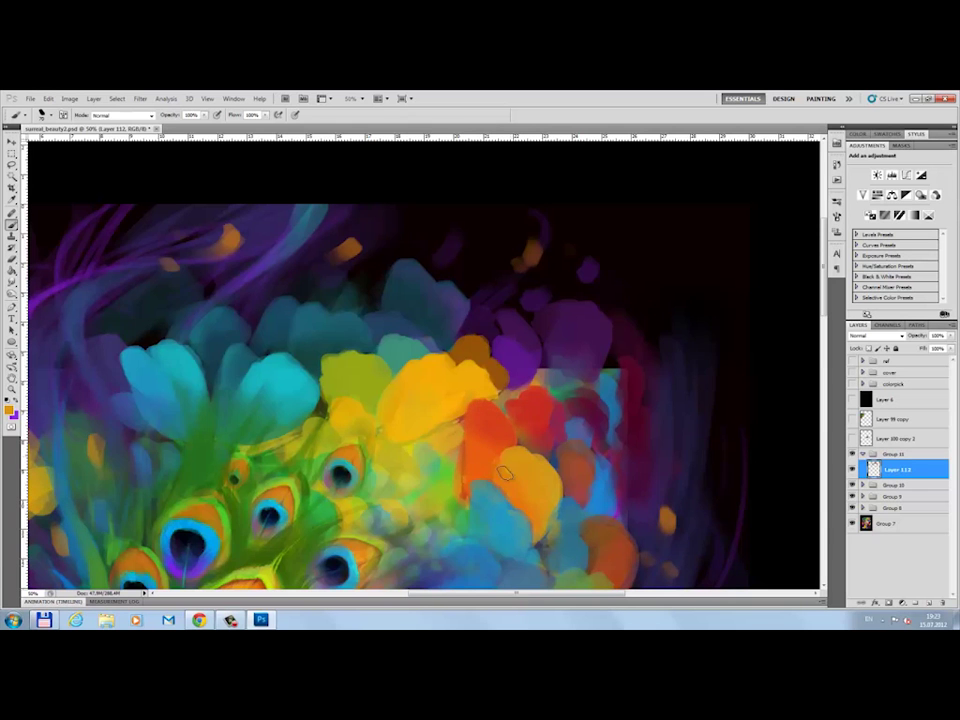
- Darken the purple patches above the petals with sampled dark purple, then zoom out
{"action": "left_click", "coordinate": [570, 429], "text": "alt"}
{"action": "left_click_drag", "start_coordinate": [554, 423], "coordinate": [526, 333]}
{"action": "left_click", "coordinate": [514, 429], "text": "alt"}
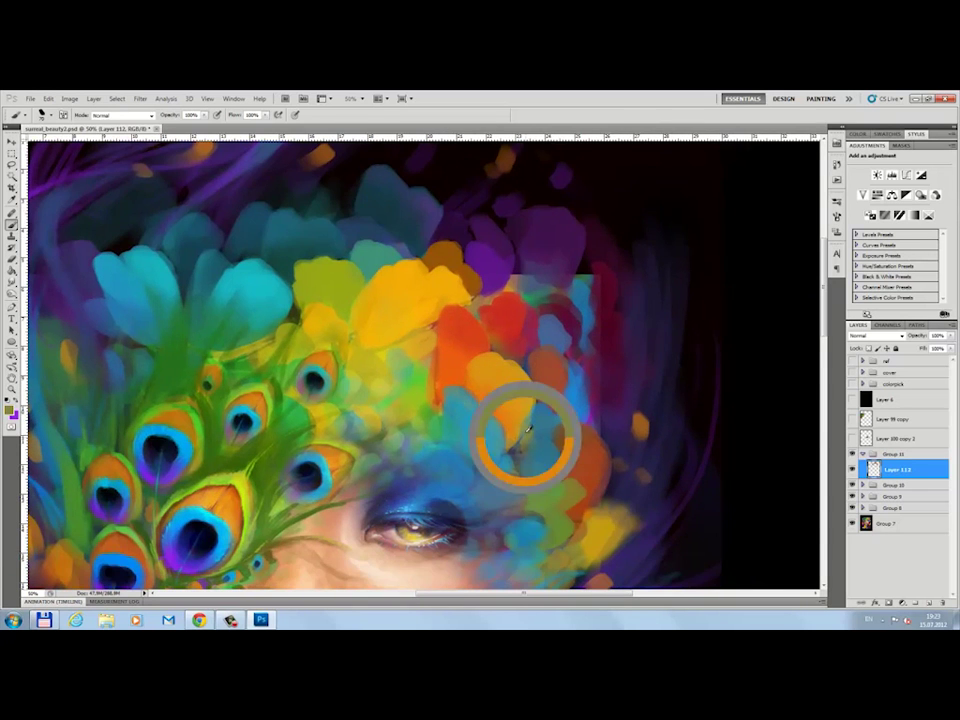
{"action": "left_click", "coordinate": [592, 390], "text": "alt"}
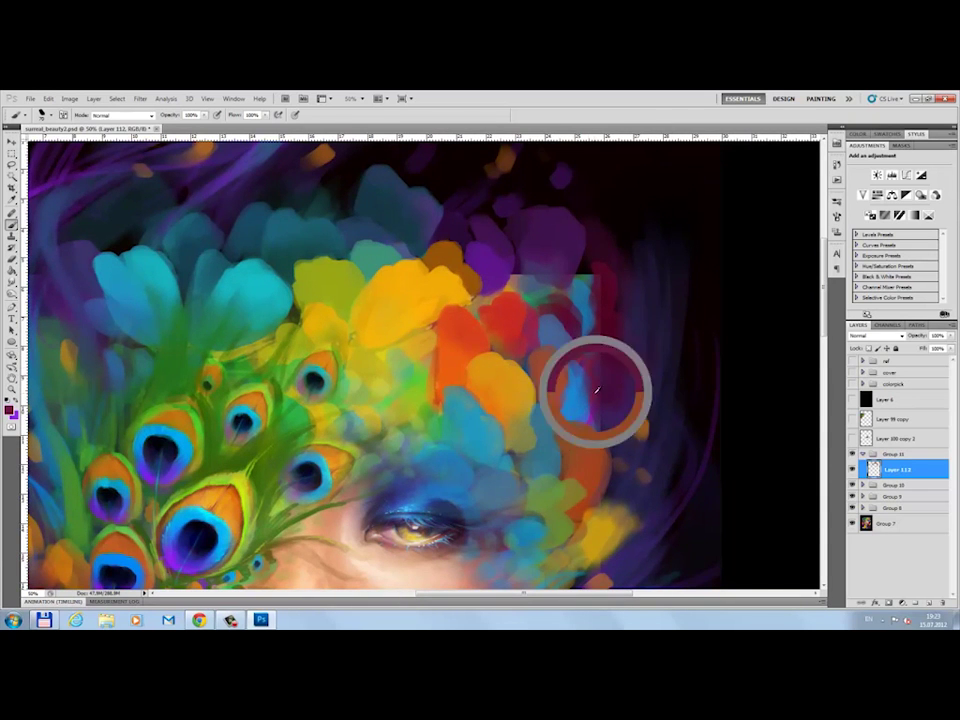
{"action": "mouse_move", "coordinate": [425, 198]}
{"action": "left_mouse_down"}
{"action": "mouse_move", "coordinate": [400, 207]}
{"action": "mouse_move", "coordinate": [435, 225]}
{"action": "mouse_move", "coordinate": [390, 222]}
{"action": "left_mouse_up"}
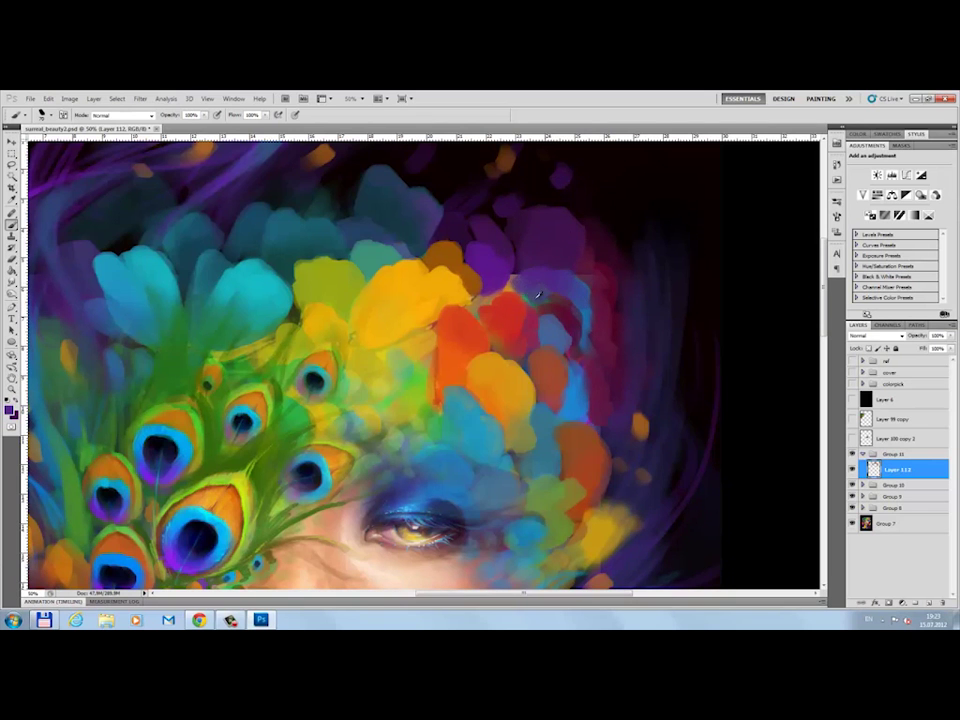
{"action": "left_click", "coordinate": [393, 225], "text": "alt"}
{"action": "key", "text": "z"}
{"action": "left_click", "coordinate": [400, 215], "text": "alt"}
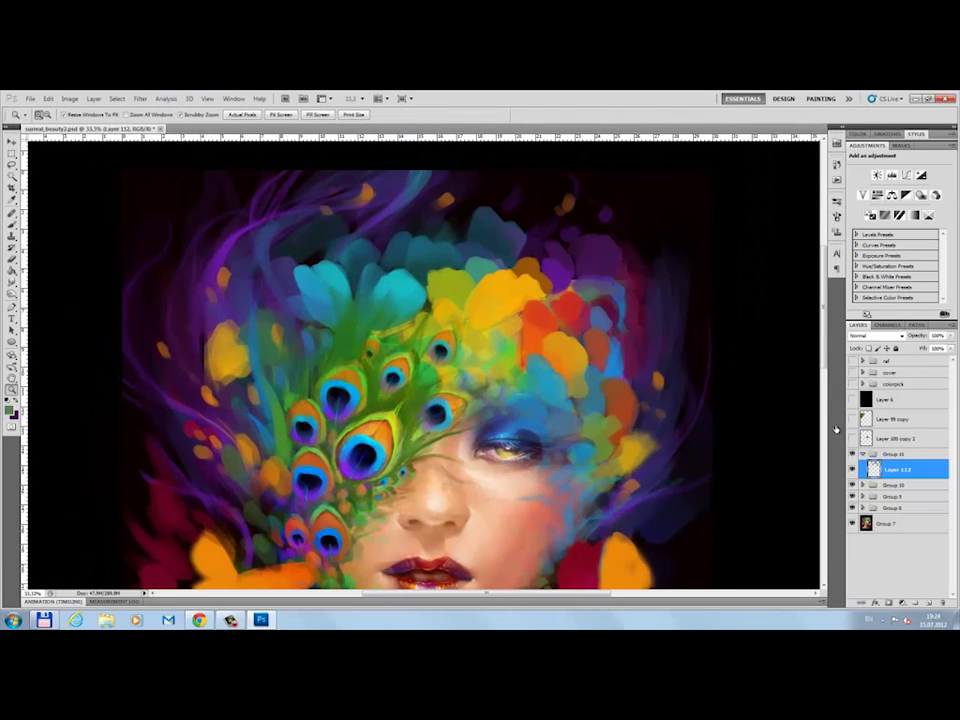
- Add Soft Light Layer 113 and darken the upper-left purple hair with sampled dark purple
{"action": "key", "text": "ctrl+shift+alt+n"}
{"action": "left_click", "coordinate": [875, 336]}
{"action": "left_click", "coordinate": [870, 452]}
{"action": "right_click", "coordinate": [818, 206]}
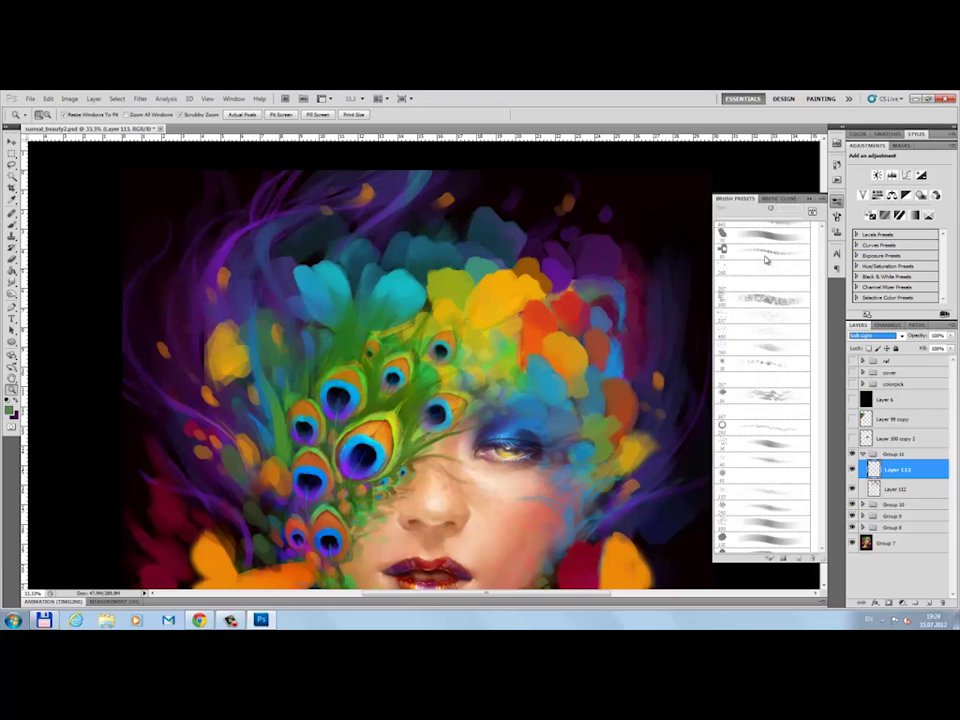
{"action": "key", "text": "Escape"}
{"action": "key", "text": "b"}
{"action": "left_click", "coordinate": [836, 200]}
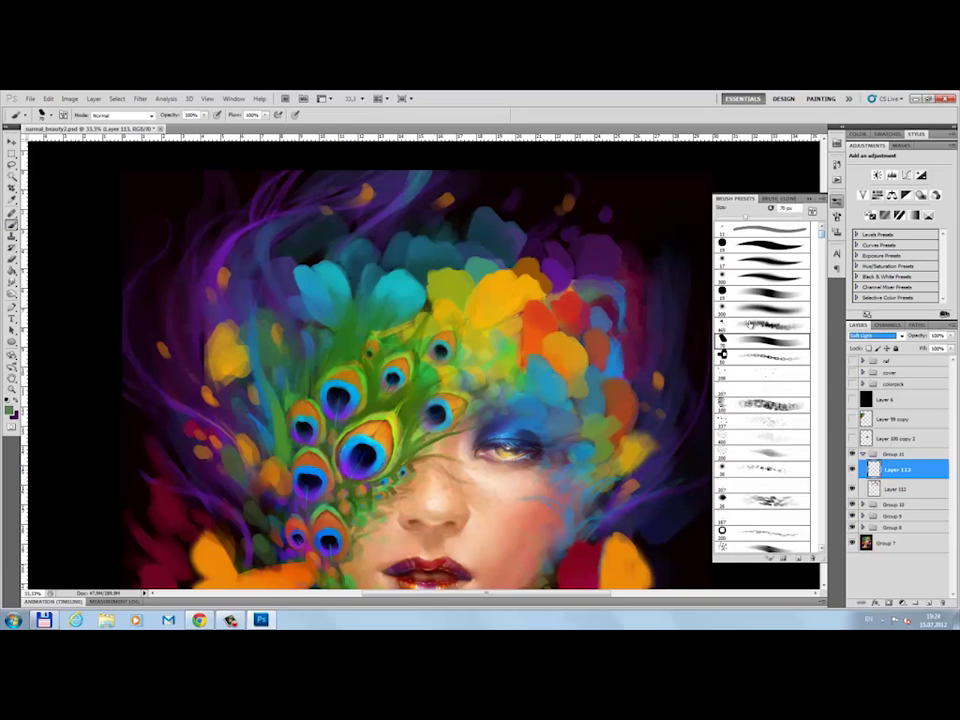
{"action": "left_click", "coordinate": [488, 313], "text": "alt"}
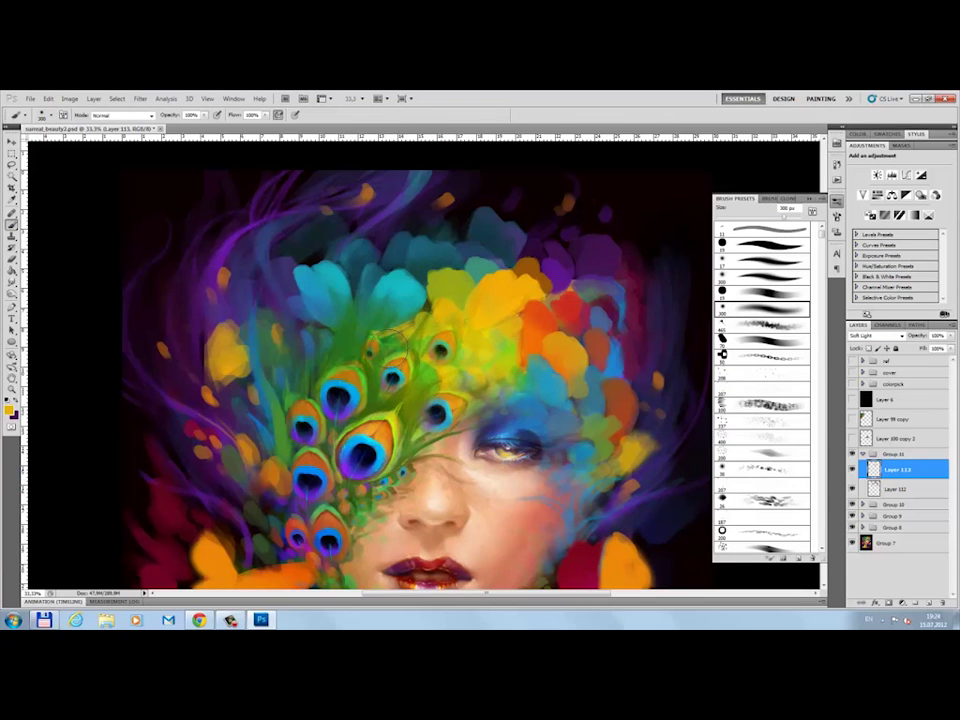
{"action": "left_click", "coordinate": [323, 220], "text": "alt"}
{"action": "mouse_move", "coordinate": [230, 250]}
{"action": "left_mouse_down"}
{"action": "mouse_move", "coordinate": [168, 327]}
{"action": "mouse_move", "coordinate": [150, 170]}
{"action": "left_mouse_up"}
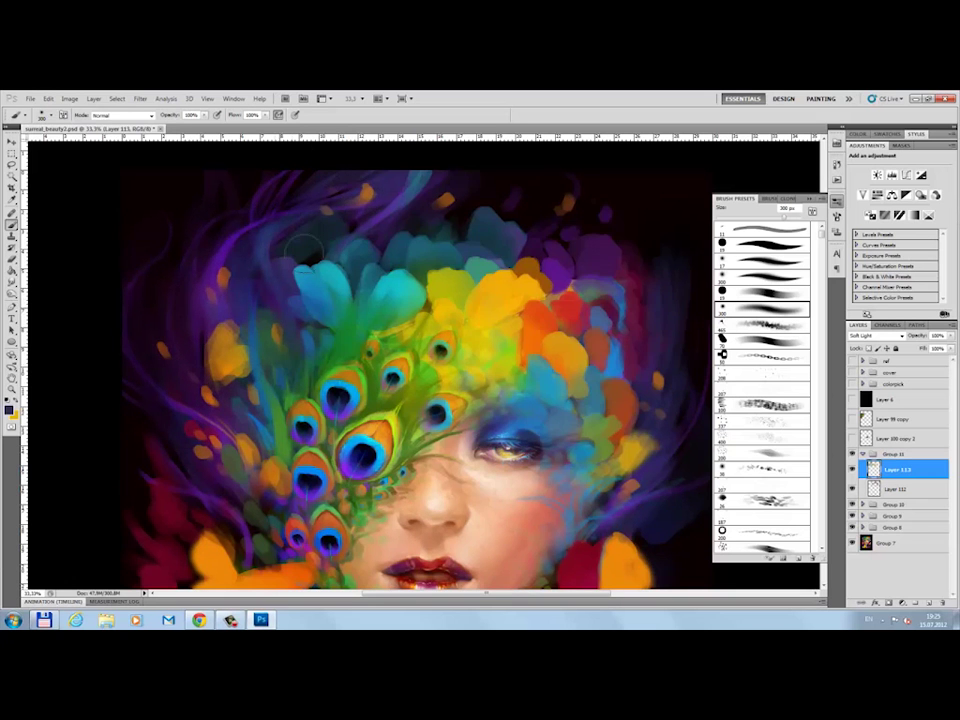
- Add Layers 114 and 115, choose a new brush preset, and sample cyan and dark purple
{"action": "left_click", "coordinate": [763, 453]}
{"action": "key", "text": "ctrl+shift+alt+n"}
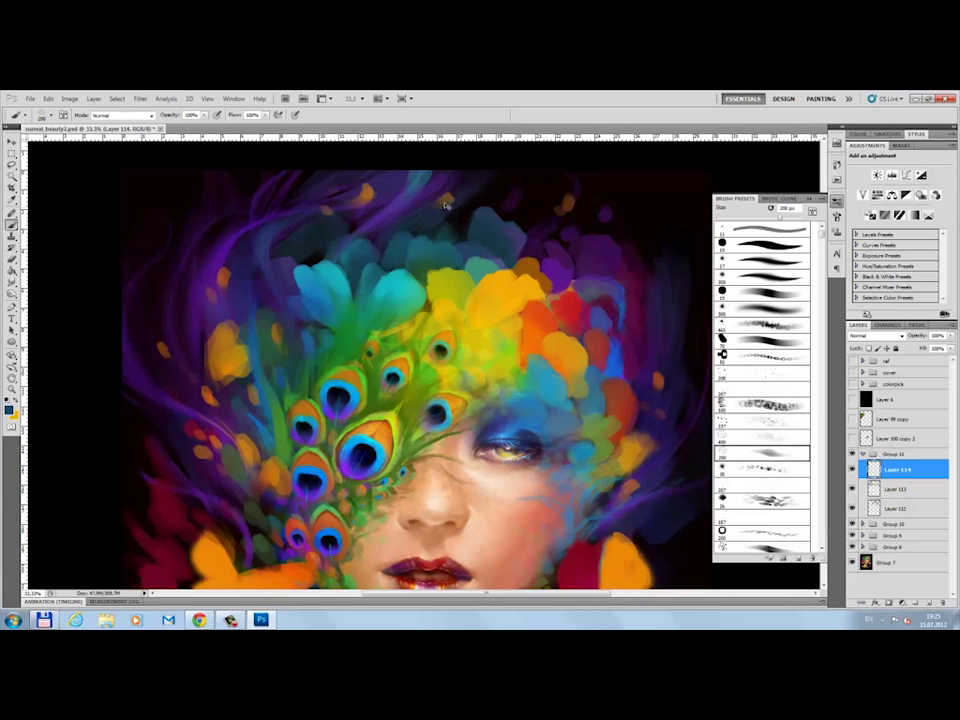
{"action": "left_click_drag", "start_coordinate": [445, 205], "coordinate": [413, 264]}
{"action": "left_click", "coordinate": [765, 339]}
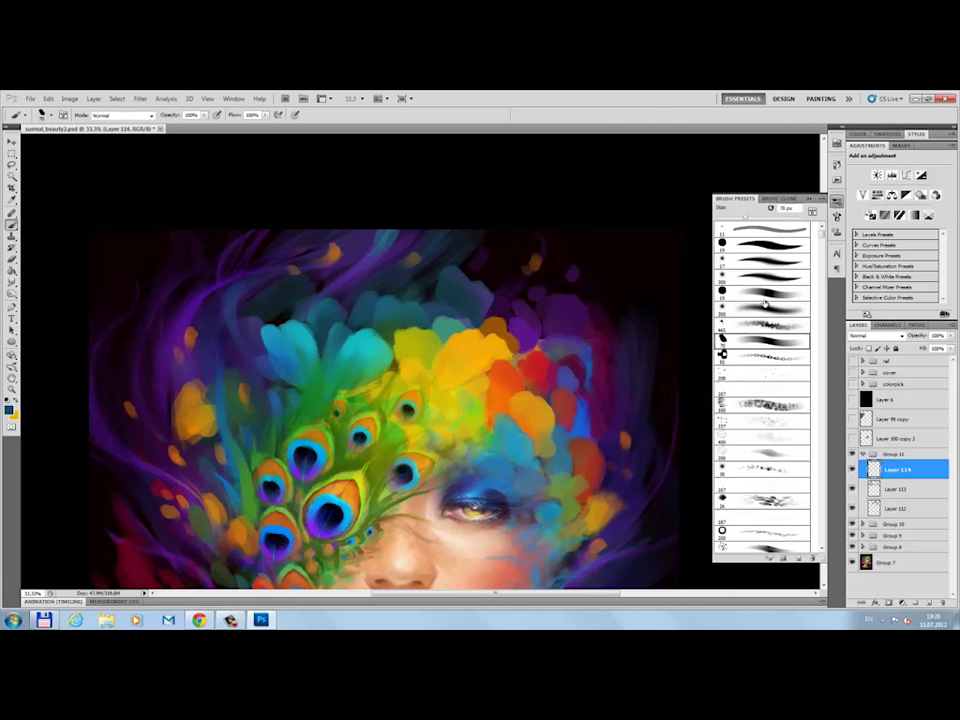
{"action": "key", "text": "Return"}
{"action": "key", "text": "ctrl+shift+alt+n"}
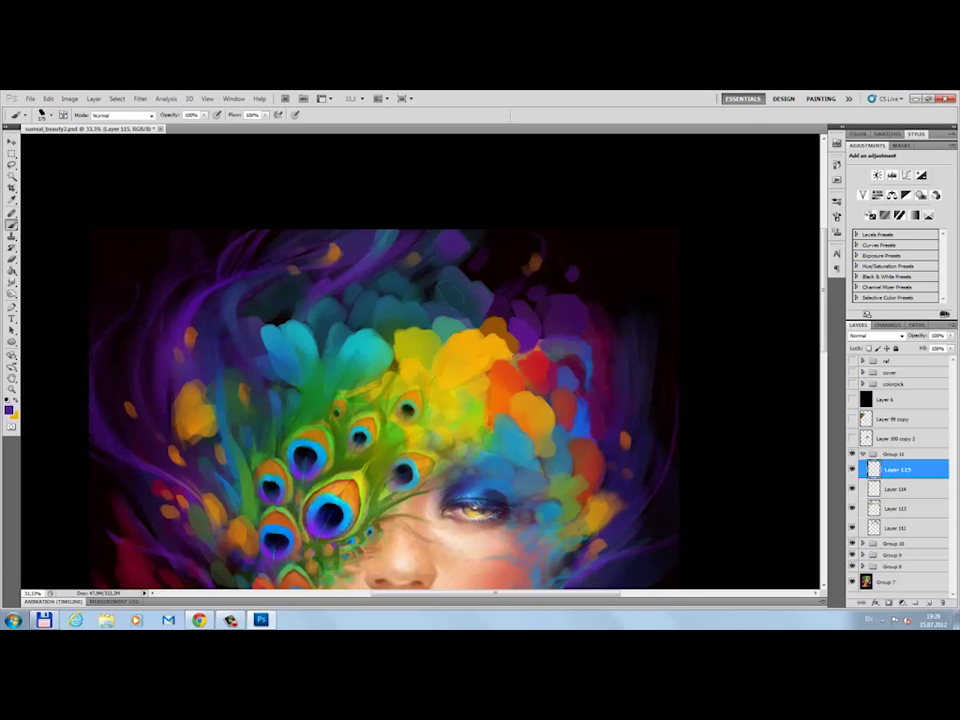
{"action": "left_click", "coordinate": [302, 333], "text": "alt"}
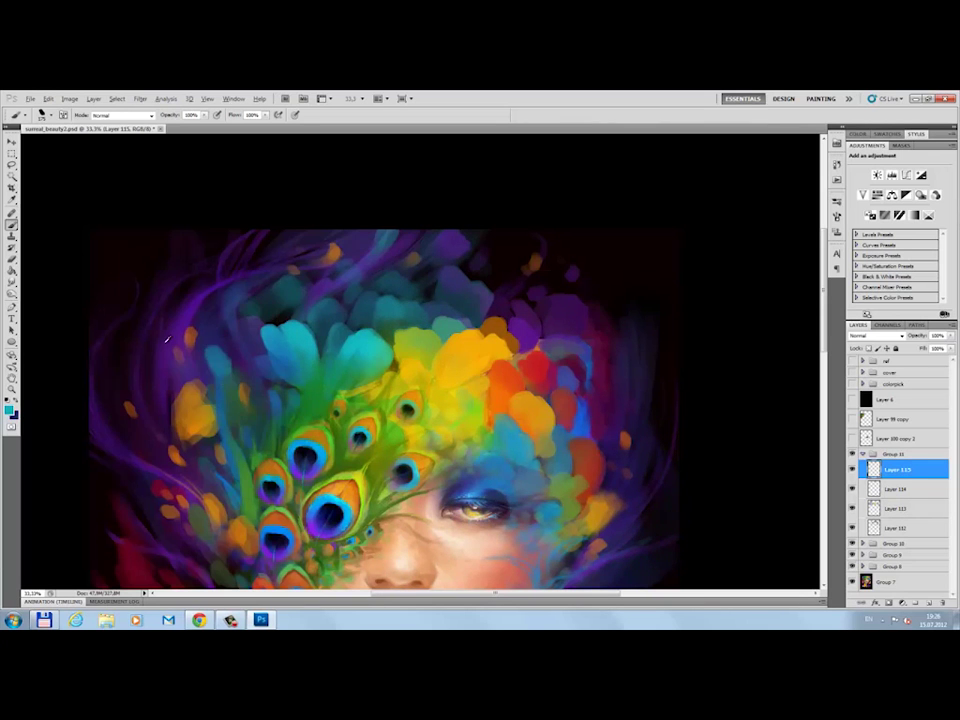
{"action": "left_click", "coordinate": [78, 403], "text": "alt"}
- Check values with grayscale Layer 6, then add a new layer inside new Group 12
{"action": "key", "text": "z"}
{"action": "left_click_drag", "start_coordinate": [467, 347], "coordinate": [456, 400]}
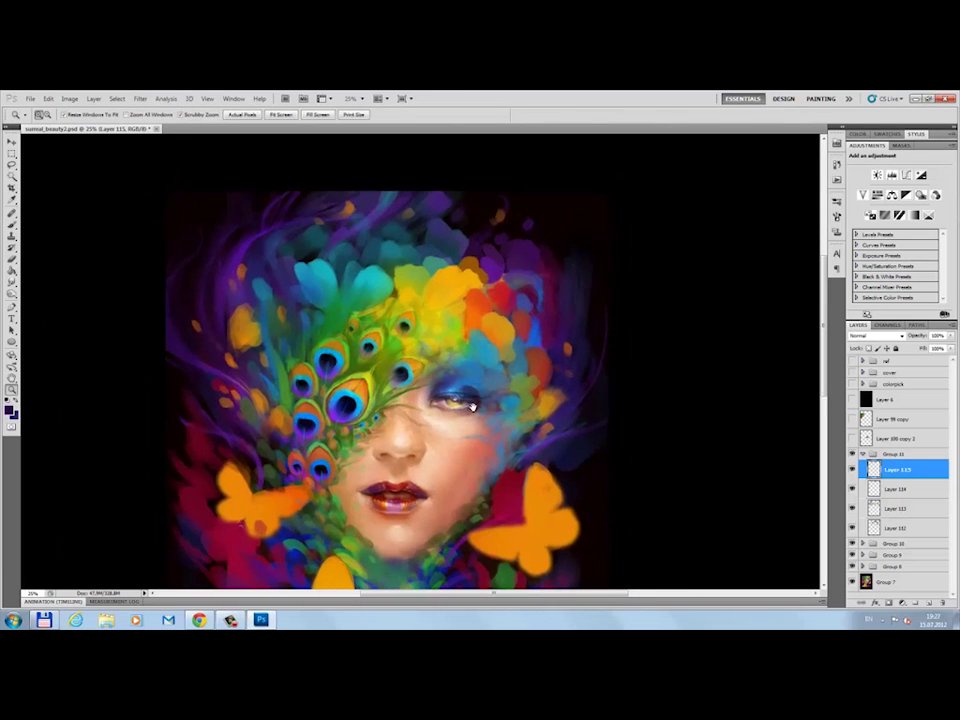
{"action": "left_click", "coordinate": [852, 399]}
{"action": "key", "text": "ctrl+shift+alt+n"}
{"action": "key", "text": "ctrl+g"}
{"action": "key", "text": "ctrl+plus"}
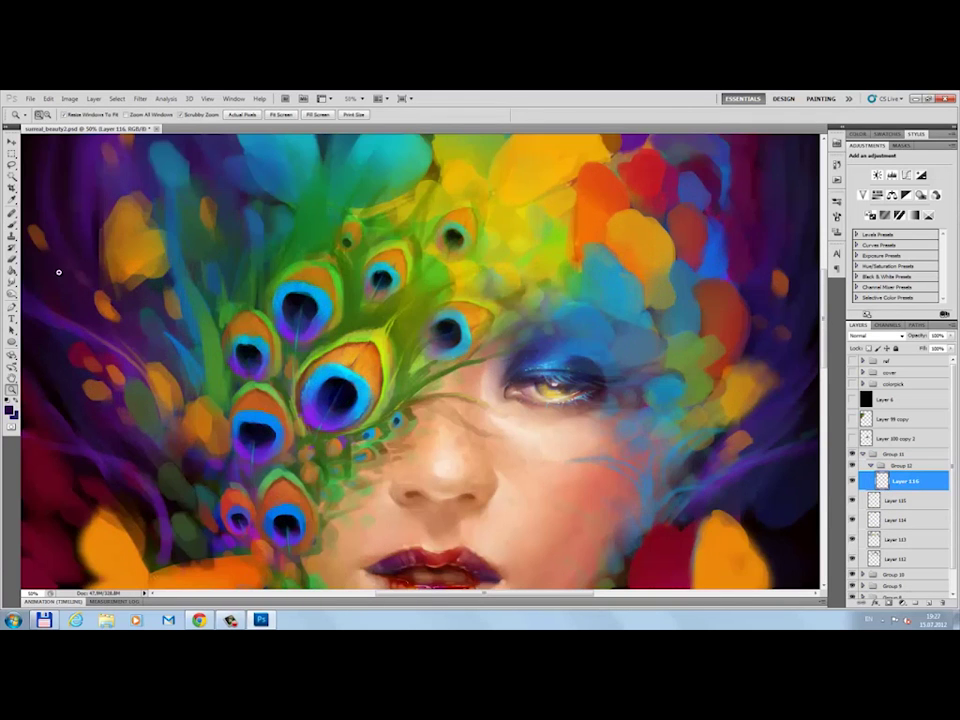
{"action": "key", "text": "b"}
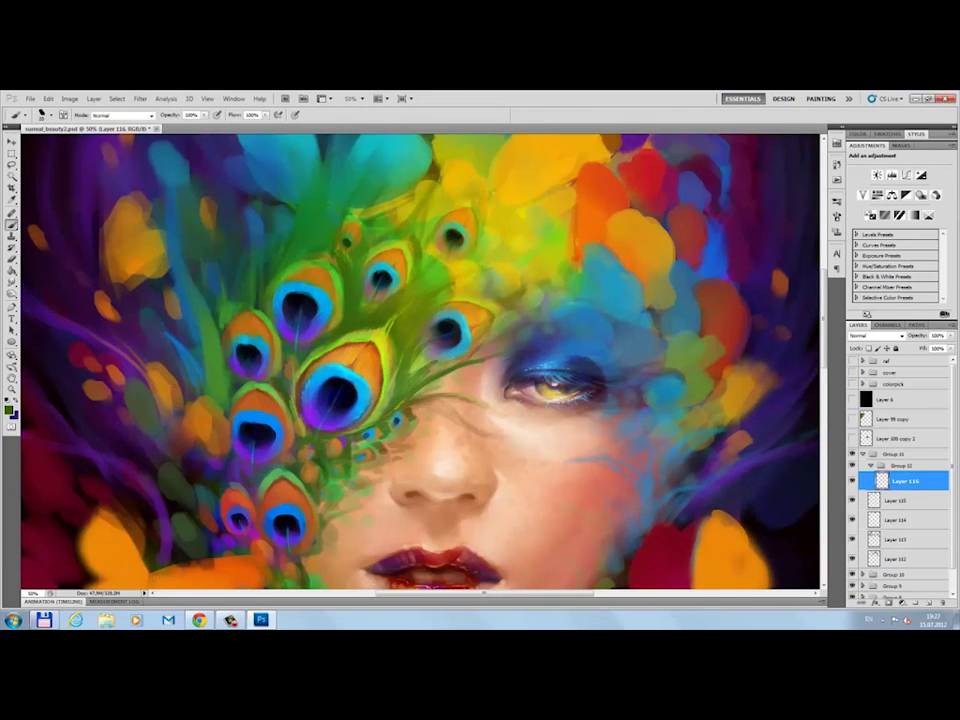
{"action": "left_click", "coordinate": [10, 409]}
{"action": "key", "text": "Return"}
- Paint thin dark and yellow-green strokes on the feathers and select the peacock reference layer
{"action": "left_click_drag", "start_coordinate": [214, 260], "coordinate": [212, 293]}
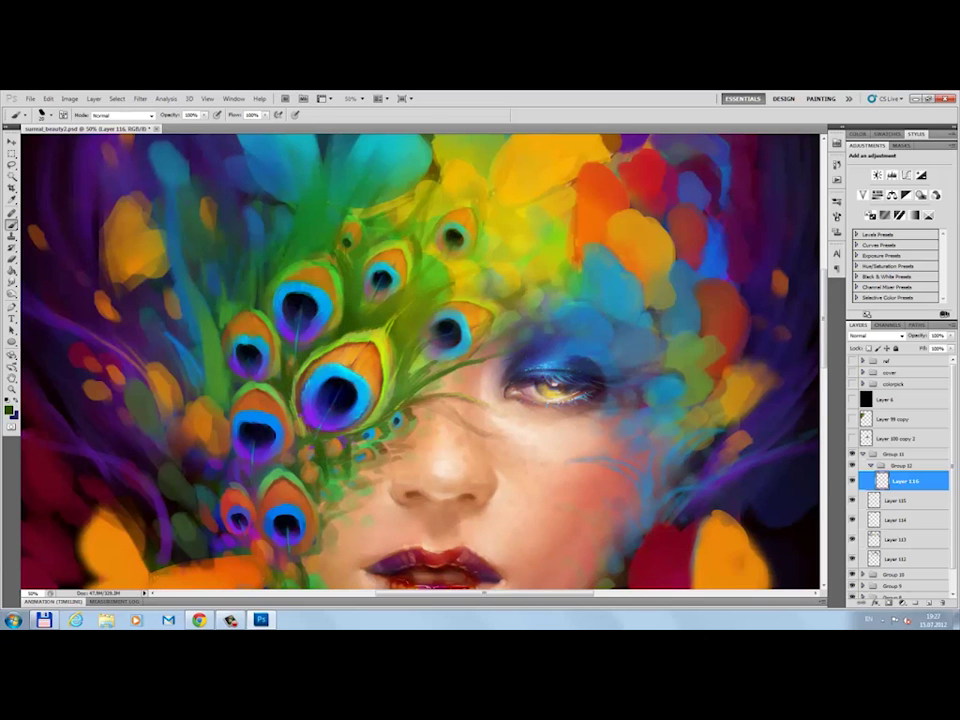
{"action": "left_click_drag", "start_coordinate": [276, 455], "coordinate": [276, 480]}
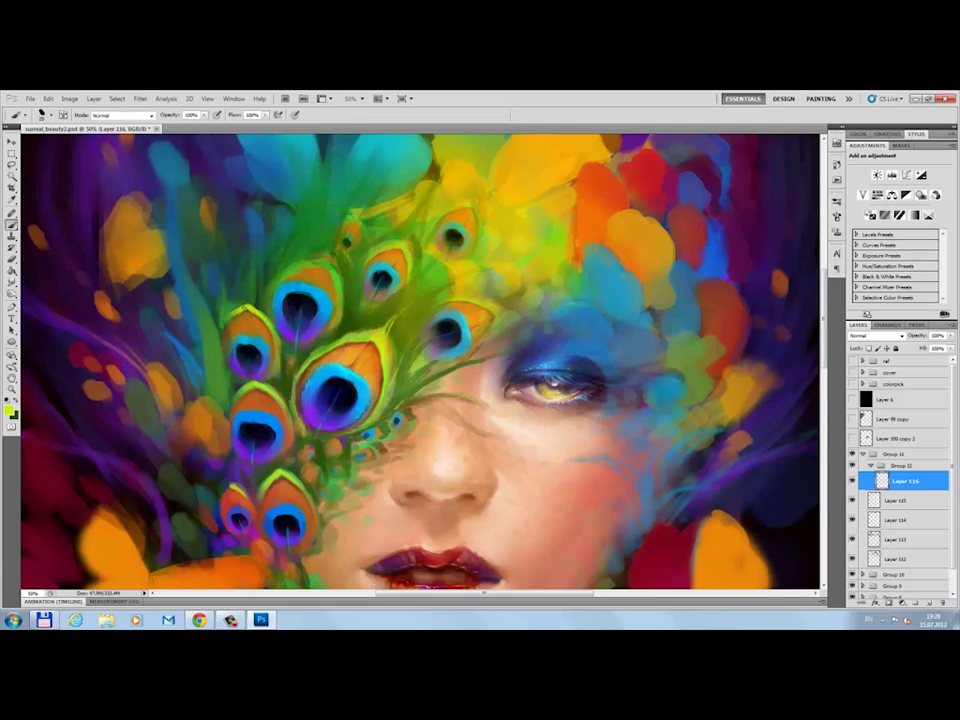
{"action": "left_click_drag", "start_coordinate": [292, 266], "coordinate": [322, 263]}
{"action": "mouse_move", "coordinate": [355, 160]}
{"action": "left_mouse_down"}
{"action": "mouse_move", "coordinate": [348, 175]}
{"action": "mouse_move", "coordinate": [335, 165]}
{"action": "left_mouse_up"}
{"action": "left_click_drag", "start_coordinate": [478, 342], "coordinate": [515, 315]}
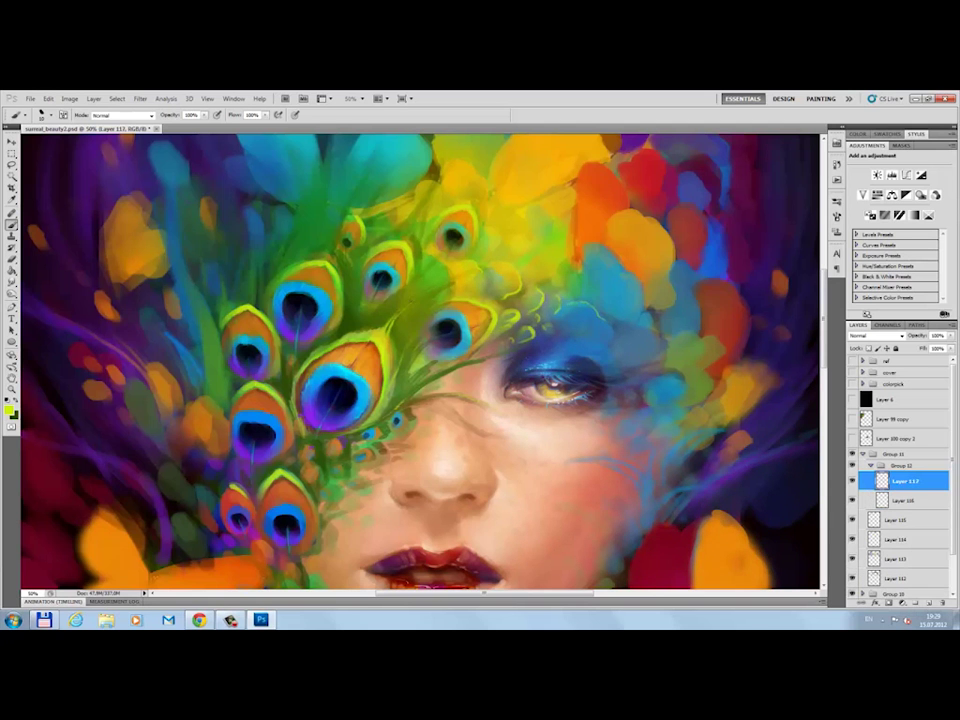
{"action": "mouse_move", "coordinate": [704, 553]}
{"action": "left_mouse_down"}
{"action": "mouse_move", "coordinate": [614, 473]}
{"action": "mouse_move", "coordinate": [641, 279]}
{"action": "mouse_move", "coordinate": [743, 317]}
{"action": "left_mouse_up"}
{"action": "left_click", "coordinate": [900, 360]}
- On Layer 117, paint a green strand and thin dark lines along the feather toward the cheek
{"action": "key", "text": "v"}
{"action": "key", "text": "b"}
{"action": "left_click", "coordinate": [905, 481]}
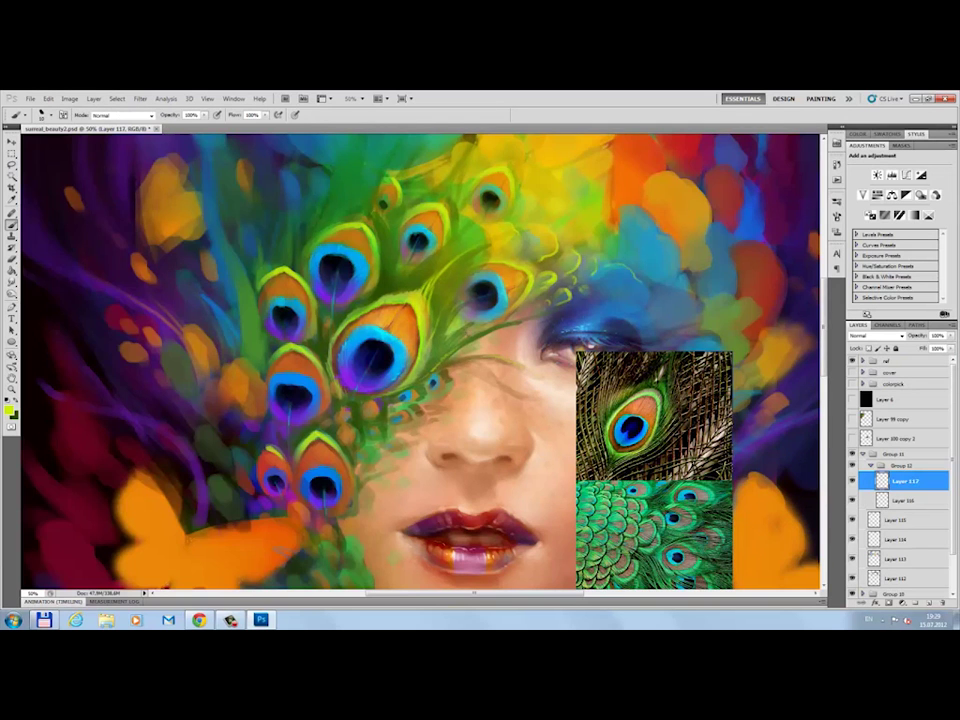
{"action": "scroll", "coordinate": [488, 315], "scroll_direction": "up", "scroll_amount": 2}
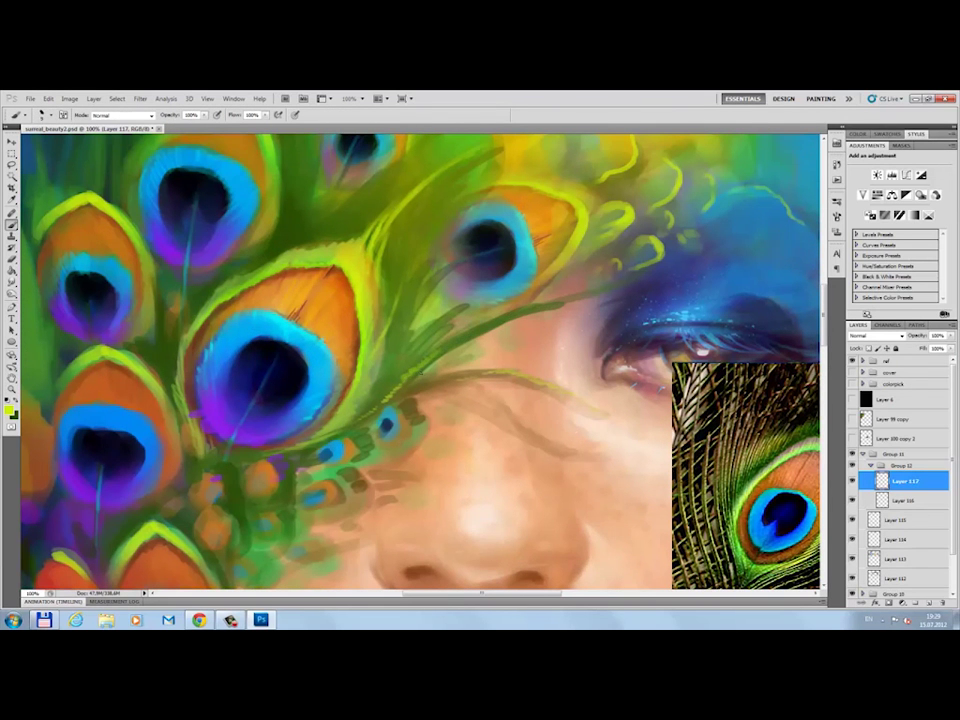
{"action": "left_click_drag", "start_coordinate": [415, 368], "coordinate": [592, 295]}
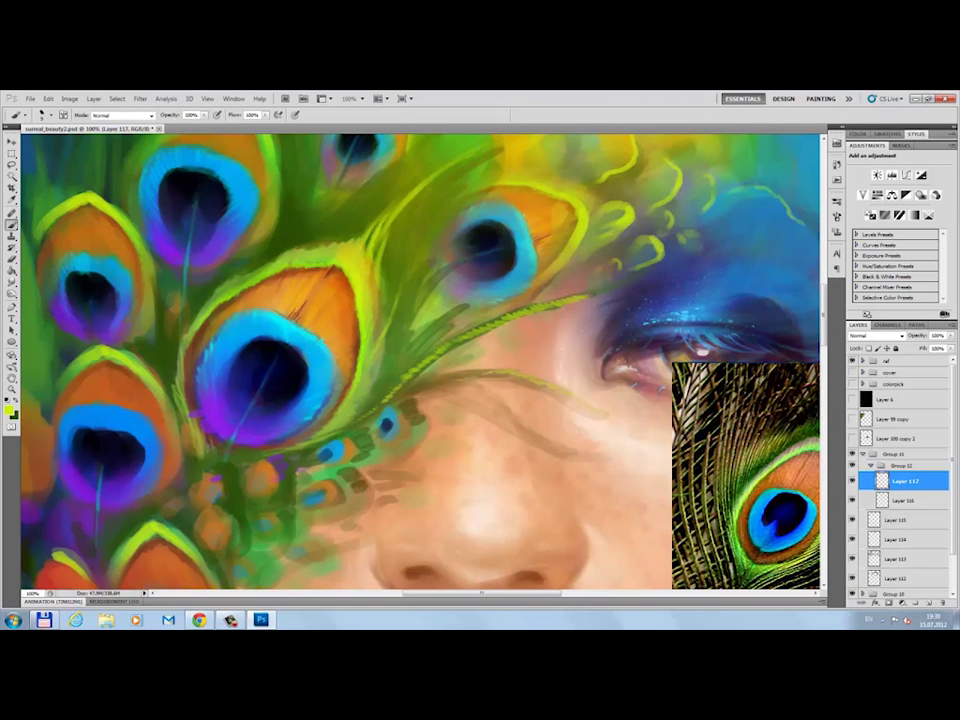
{"action": "left_click_drag", "start_coordinate": [603, 411], "coordinate": [520, 381]}
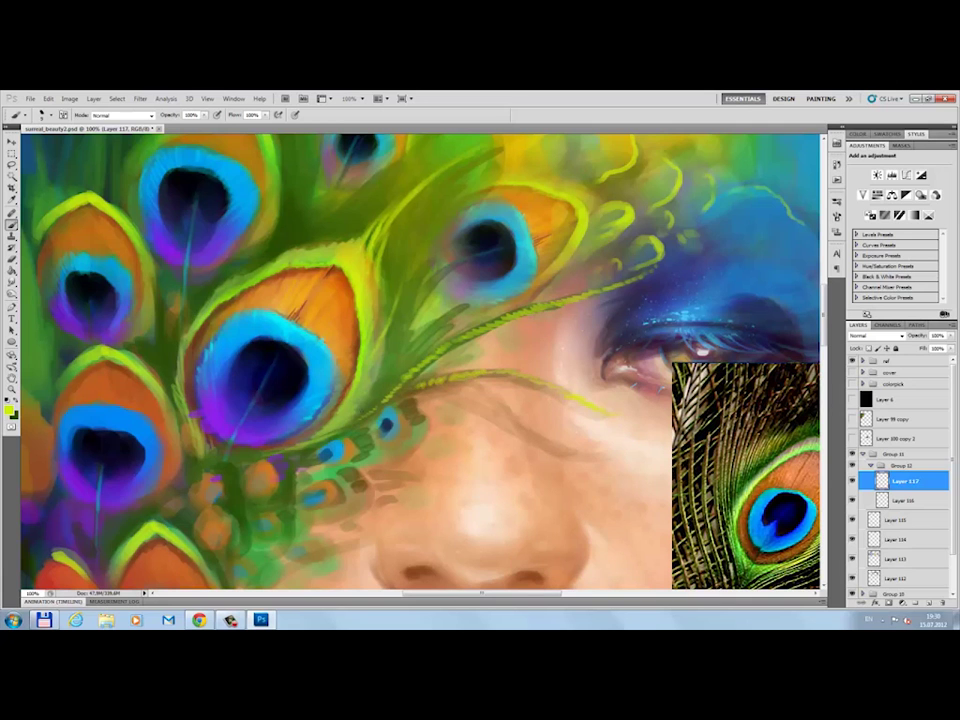
{"action": "left_click_drag", "start_coordinate": [291, 300], "coordinate": [393, 281]}
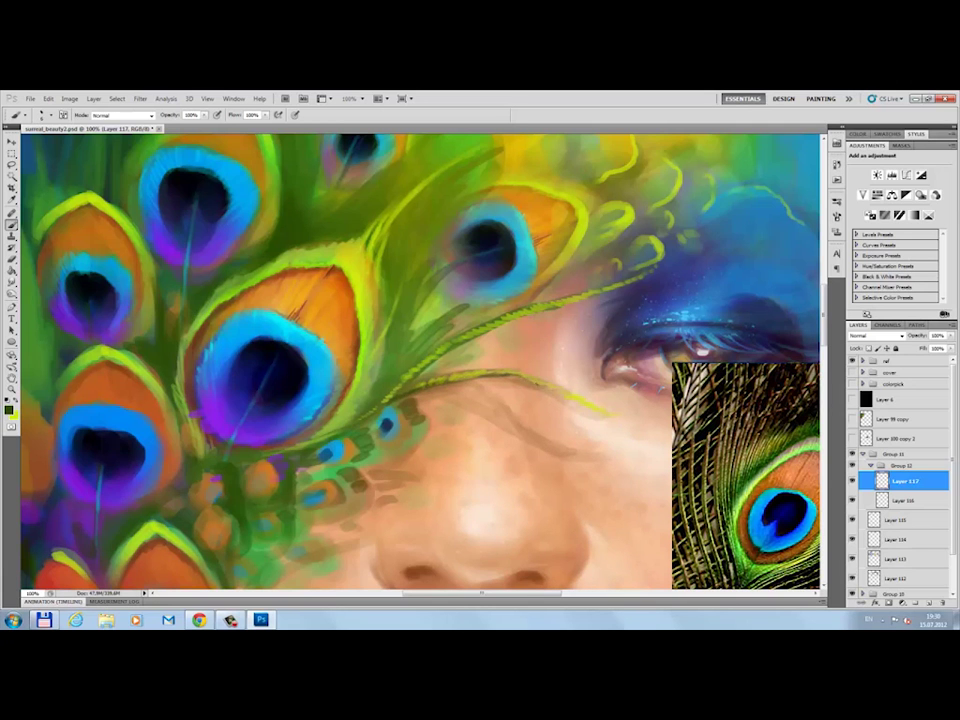
{"action": "left_click_drag", "start_coordinate": [394, 229], "coordinate": [482, 206]}
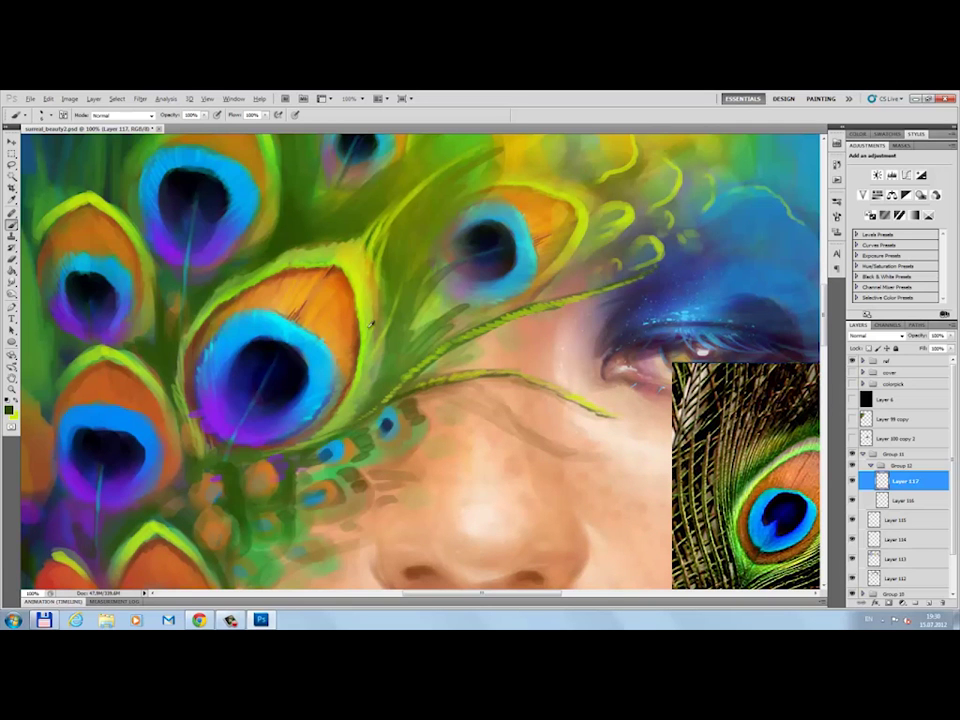
- Add light yellow-green edges and dark strands curving onto the cheek using sampled colours
{"action": "left_click", "coordinate": [346, 253], "text": "alt"}
{"action": "mouse_move", "coordinate": [229, 334]}
{"action": "left_mouse_down"}
{"action": "mouse_move", "coordinate": [301, 300]}
{"action": "mouse_move", "coordinate": [243, 325]}
{"action": "left_mouse_up"}
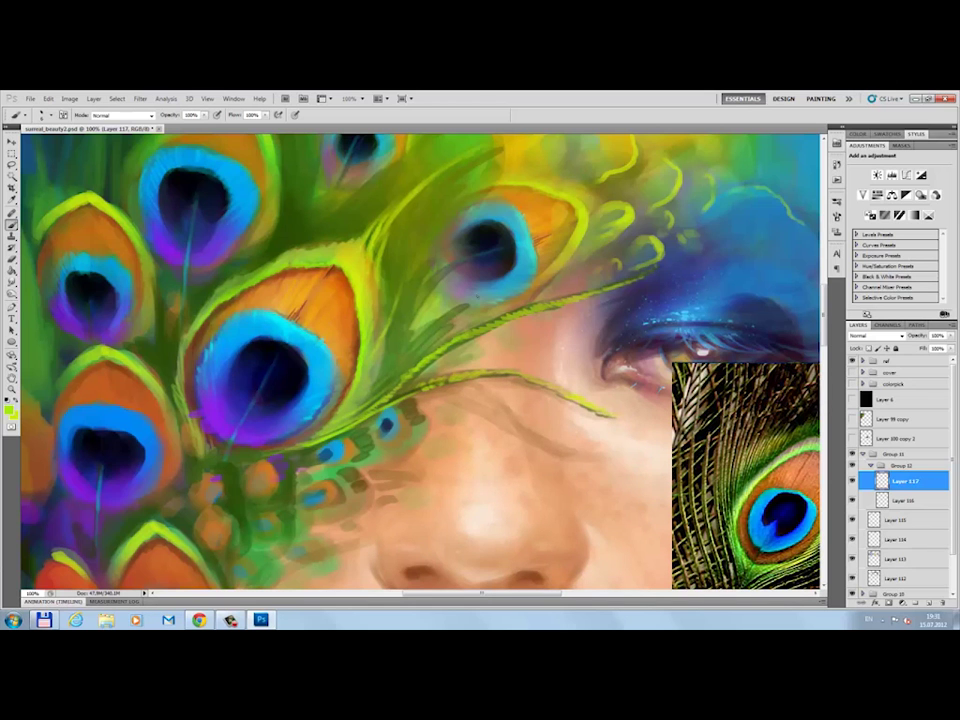
{"action": "left_click_drag", "start_coordinate": [367, 220], "coordinate": [316, 262]}
{"action": "left_click", "coordinate": [366, 241], "text": "alt"}
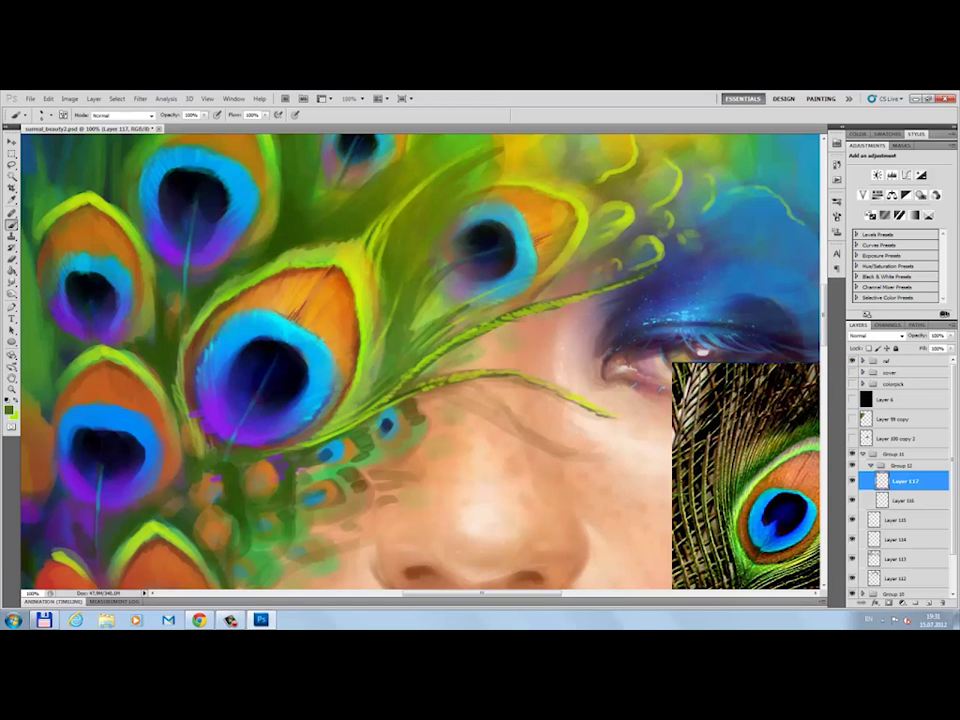
{"action": "left_click", "coordinate": [421, 296], "text": "alt"}
{"action": "left_click_drag", "start_coordinate": [468, 388], "coordinate": [593, 453]}
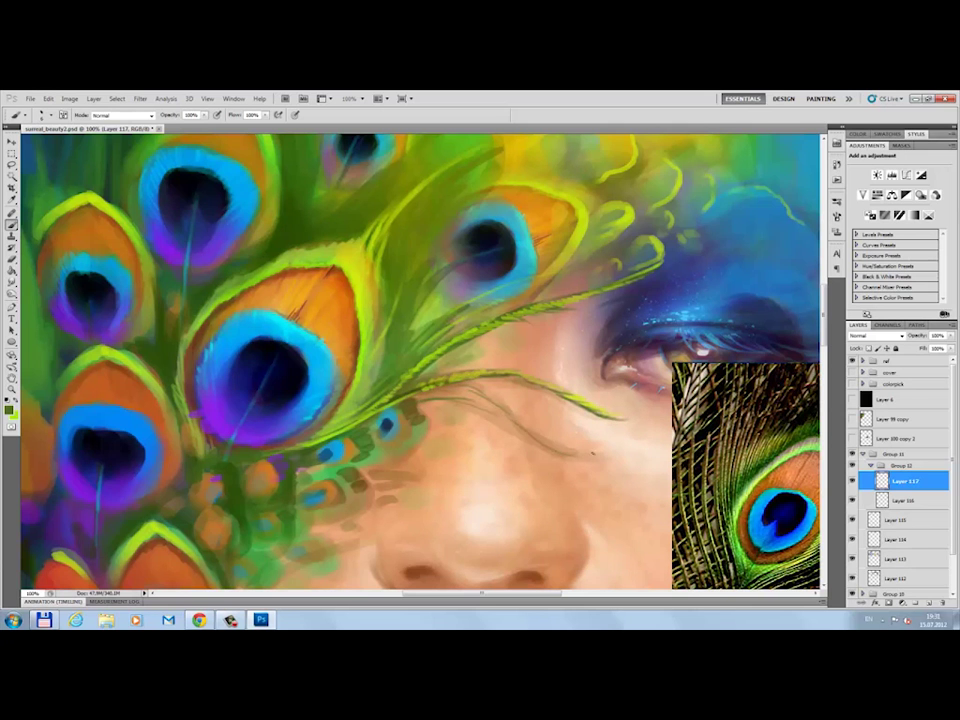
{"action": "left_click_drag", "start_coordinate": [324, 300], "coordinate": [494, 394]}
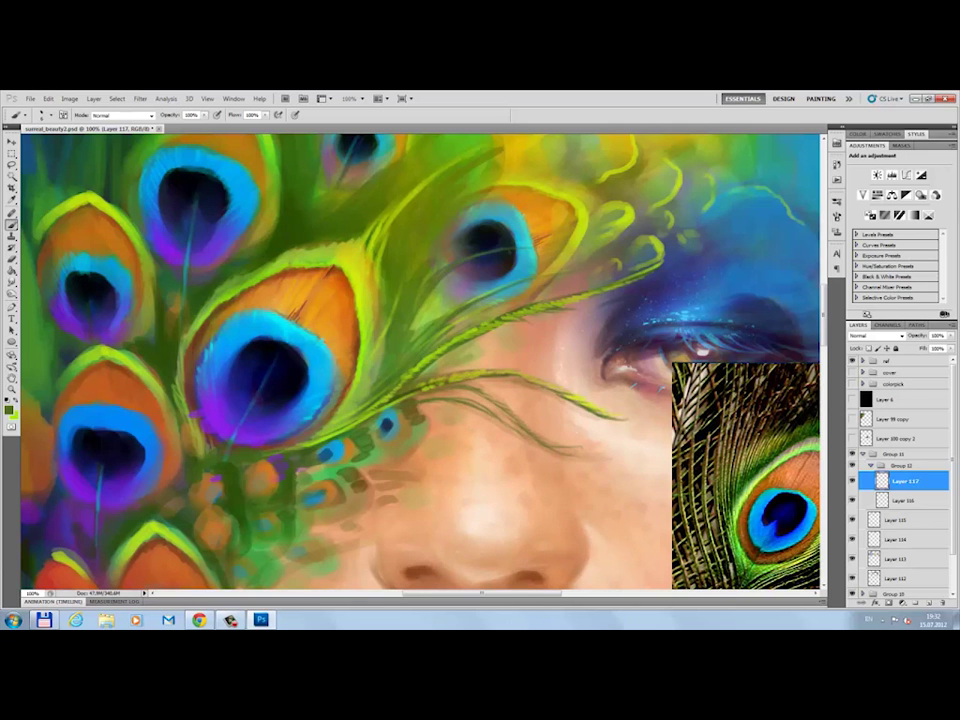
- Paint many light strands across the left and lower-left peacock feathers
{"action": "left_click_drag", "start_coordinate": [428, 185], "coordinate": [368, 215]}
{"action": "left_click_drag", "start_coordinate": [322, 140], "coordinate": [255, 230]}
{"action": "left_click_drag", "start_coordinate": [286, 184], "coordinate": [245, 296]}
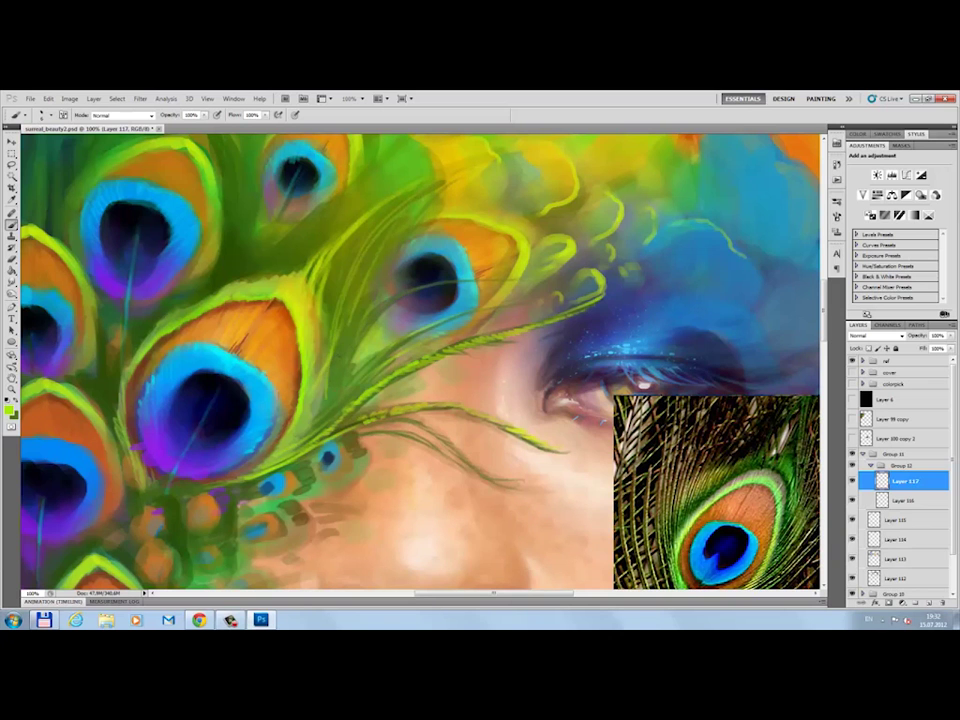
{"action": "mouse_move", "coordinate": [259, 246]}
{"action": "left_mouse_down"}
{"action": "mouse_move", "coordinate": [230, 318]}
{"action": "mouse_move", "coordinate": [233, 306]}
{"action": "left_mouse_up"}
{"action": "left_click_drag", "start_coordinate": [258, 205], "coordinate": [236, 277]}
{"action": "left_click_drag", "start_coordinate": [282, 158], "coordinate": [222, 330]}
{"action": "mouse_move", "coordinate": [288, 263]}
{"action": "left_mouse_down"}
{"action": "mouse_move", "coordinate": [242, 310]}
{"action": "mouse_move", "coordinate": [298, 270]}
{"action": "mouse_move", "coordinate": [380, 238]}
{"action": "left_mouse_up"}
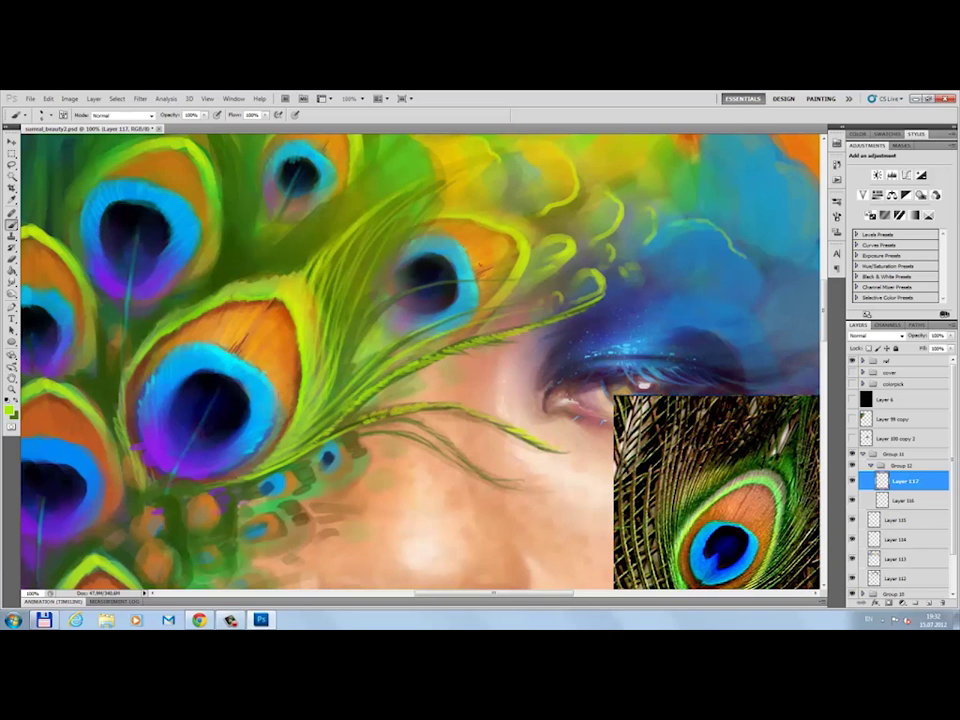
{"action": "mouse_move", "coordinate": [252, 286]}
{"action": "left_mouse_down"}
{"action": "mouse_move", "coordinate": [318, 215]}
{"action": "mouse_move", "coordinate": [356, 209]}
{"action": "left_mouse_up"}
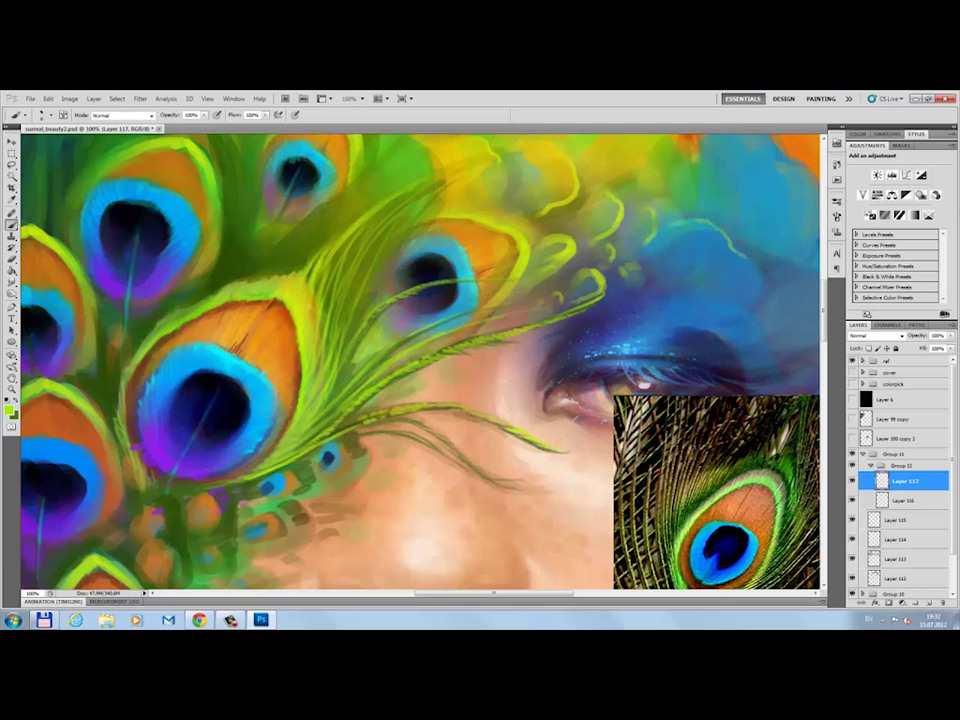
{"action": "mouse_move", "coordinate": [254, 182]}
{"action": "left_mouse_down"}
{"action": "mouse_move", "coordinate": [236, 236]}
{"action": "mouse_move", "coordinate": [240, 228]}
{"action": "left_mouse_up"}
{"action": "left_click_drag", "start_coordinate": [330, 134], "coordinate": [276, 180]}
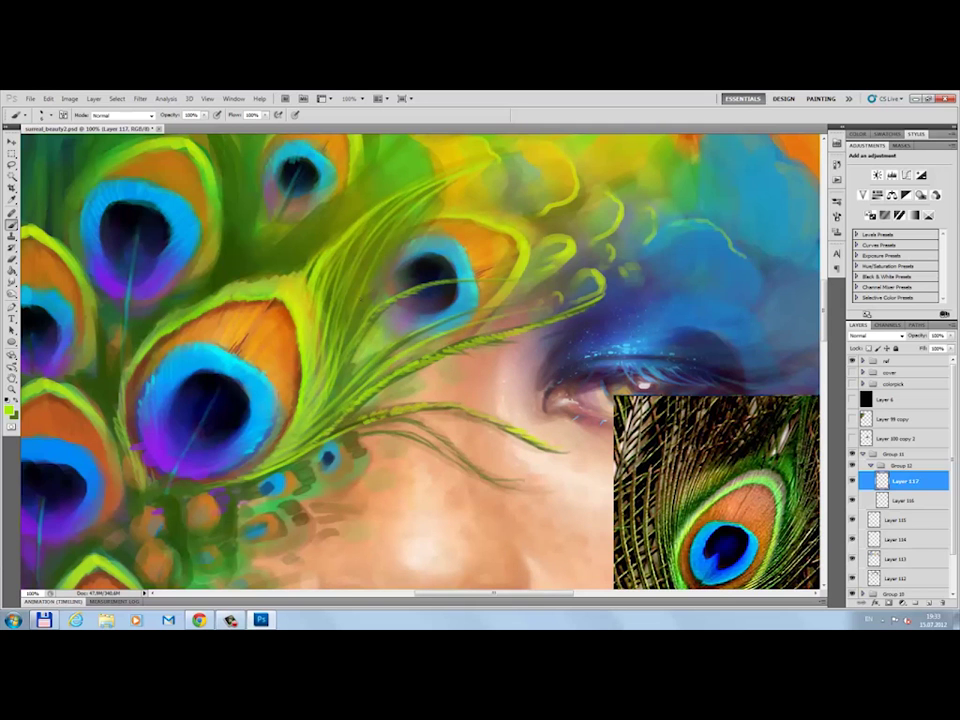
{"action": "left_click_drag", "start_coordinate": [338, 170], "coordinate": [258, 262]}
{"action": "left_click_drag", "start_coordinate": [160, 366], "coordinate": [308, 316]}
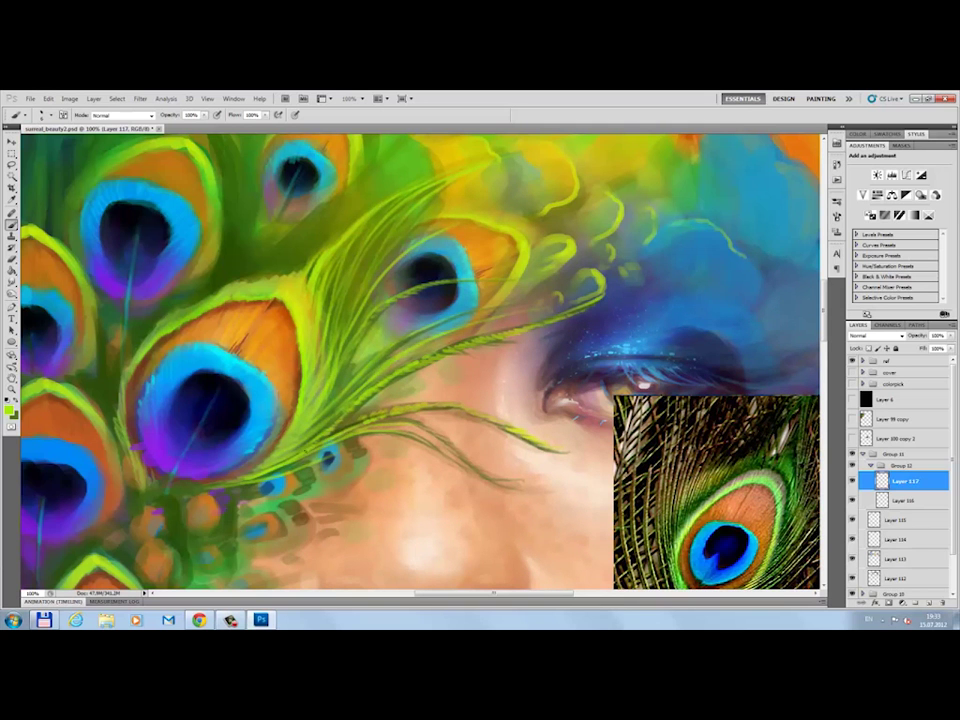
{"action": "left_click_drag", "start_coordinate": [210, 346], "coordinate": [286, 308]}
- Create Soft Light Layer 118 and pick a brush preset
{"action": "left_click", "coordinate": [930, 602]}
{"action": "left_click", "coordinate": [875, 336]}
{"action": "left_click", "coordinate": [878, 480]}
{"action": "left_click", "coordinate": [836, 201]}
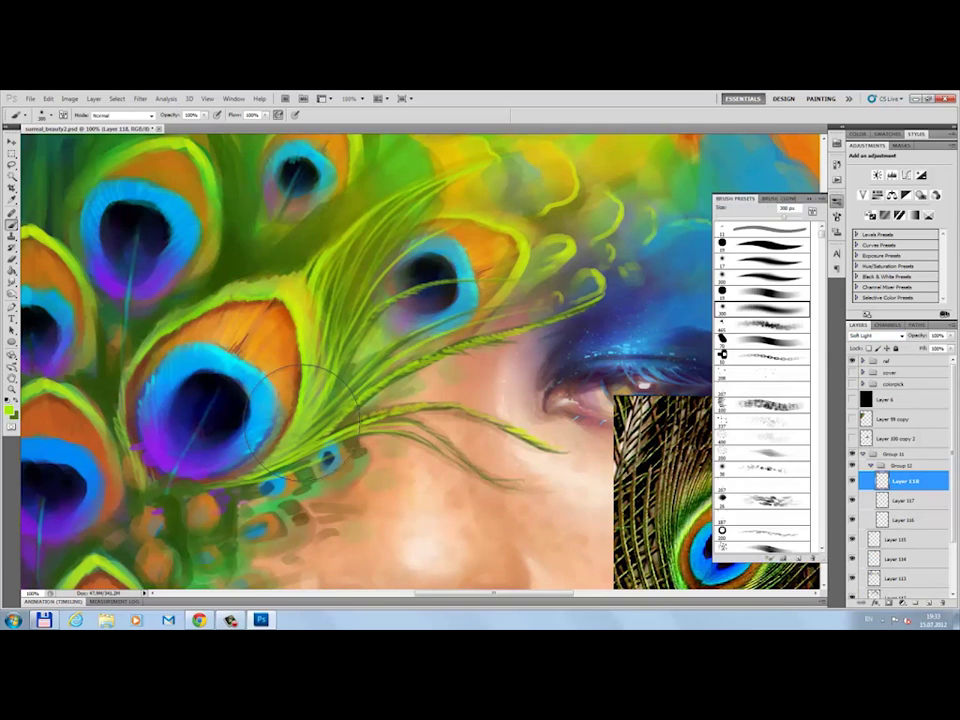
{"action": "key", "text": "F5"}
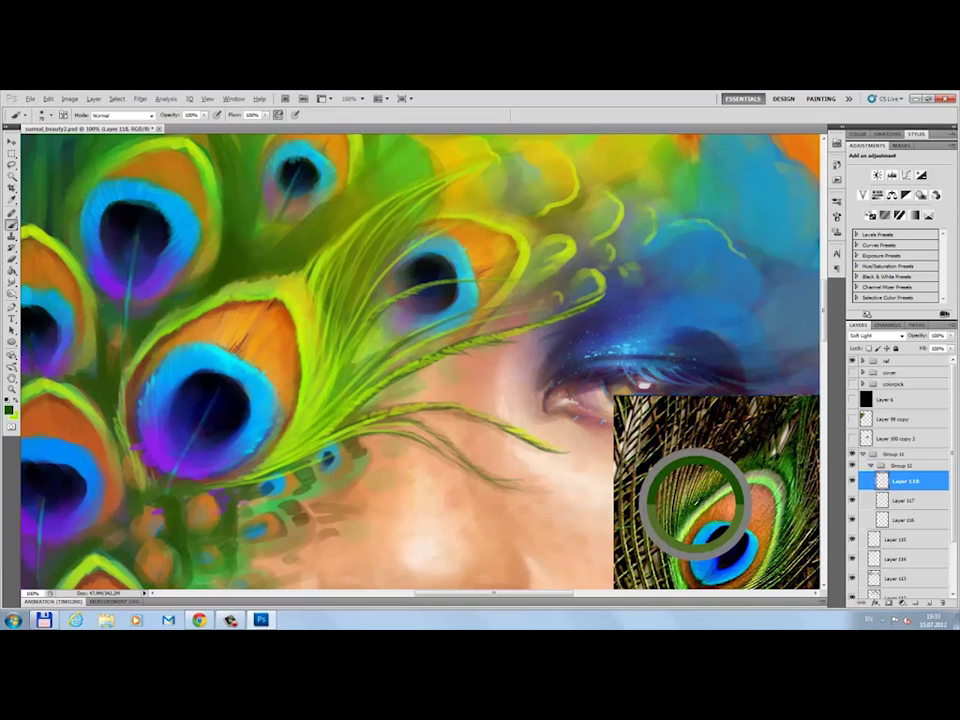
- Deepen the feather strands with darker green and repaint light strands over them
{"action": "left_click_drag", "start_coordinate": [250, 260], "coordinate": [302, 166]}
{"action": "mouse_move", "coordinate": [240, 336]}
{"action": "left_mouse_down"}
{"action": "mouse_move", "coordinate": [296, 170]}
{"action": "mouse_move", "coordinate": [332, 262]}
{"action": "left_mouse_up"}
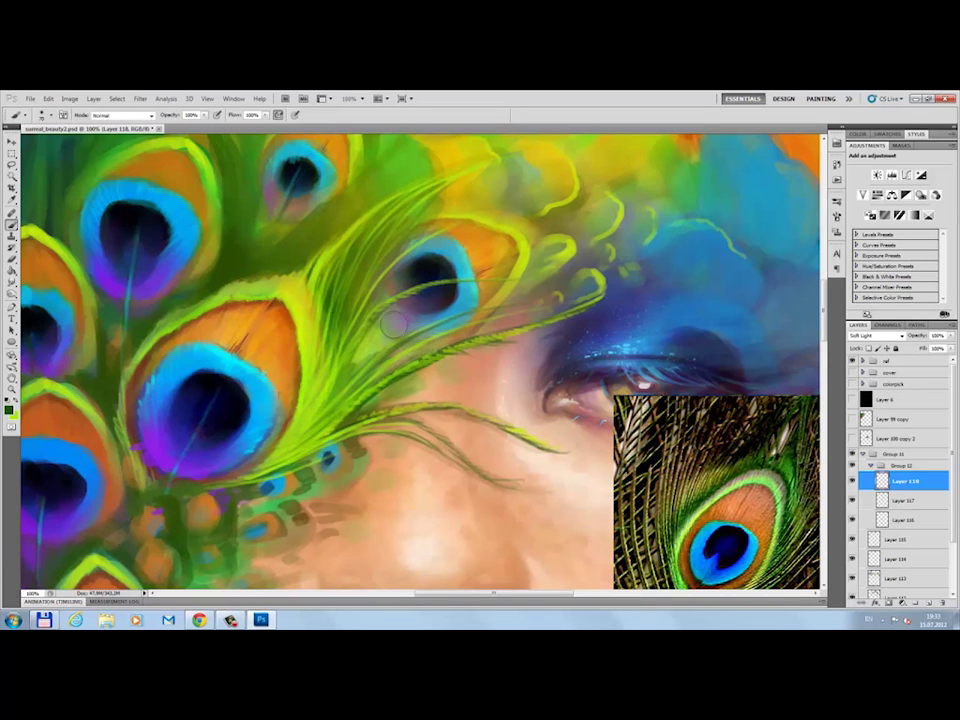
{"action": "left_click_drag", "start_coordinate": [262, 292], "coordinate": [340, 236]}
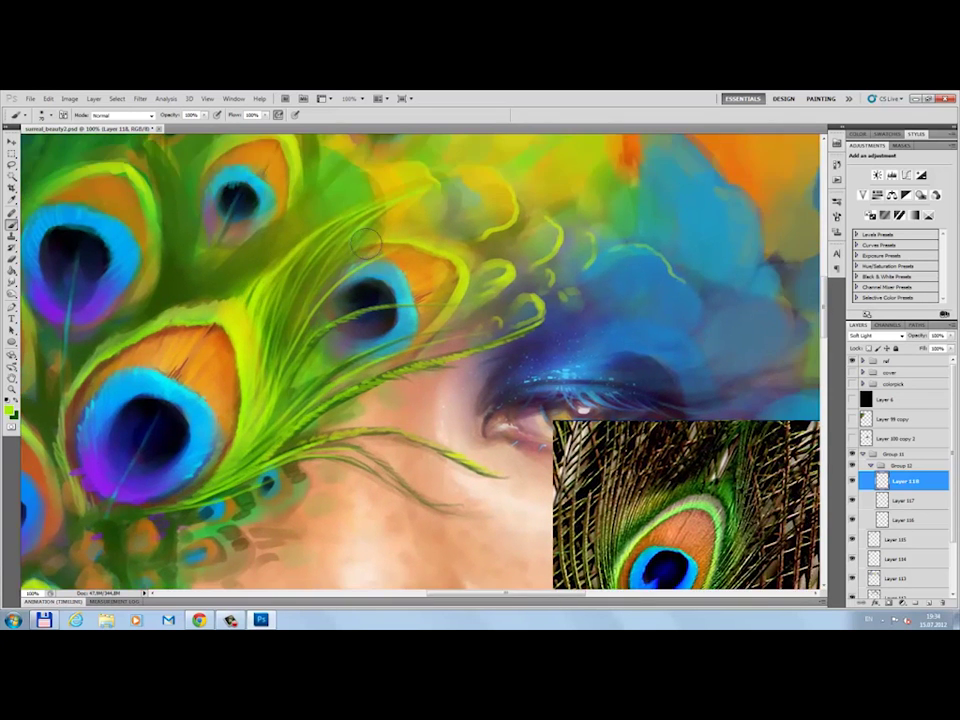
{"action": "left_click_drag", "start_coordinate": [286, 192], "coordinate": [306, 147]}
{"action": "left_click_drag", "start_coordinate": [352, 264], "coordinate": [408, 238]}
{"action": "left_click_drag", "start_coordinate": [322, 270], "coordinate": [368, 350]}
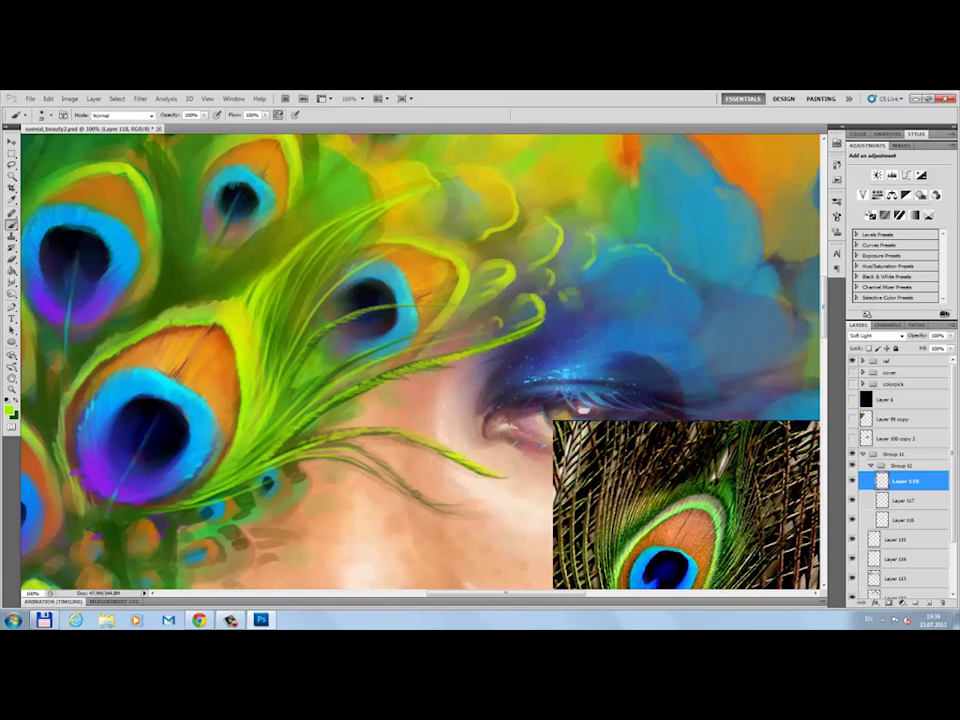
{"action": "left_click_drag", "start_coordinate": [222, 330], "coordinate": [316, 373]}
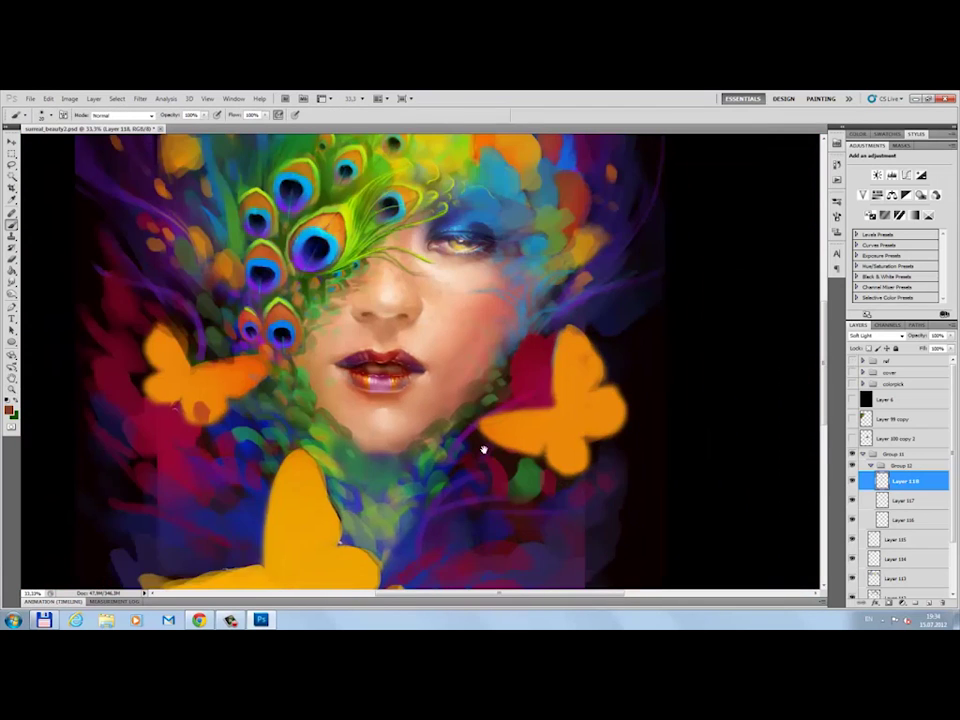